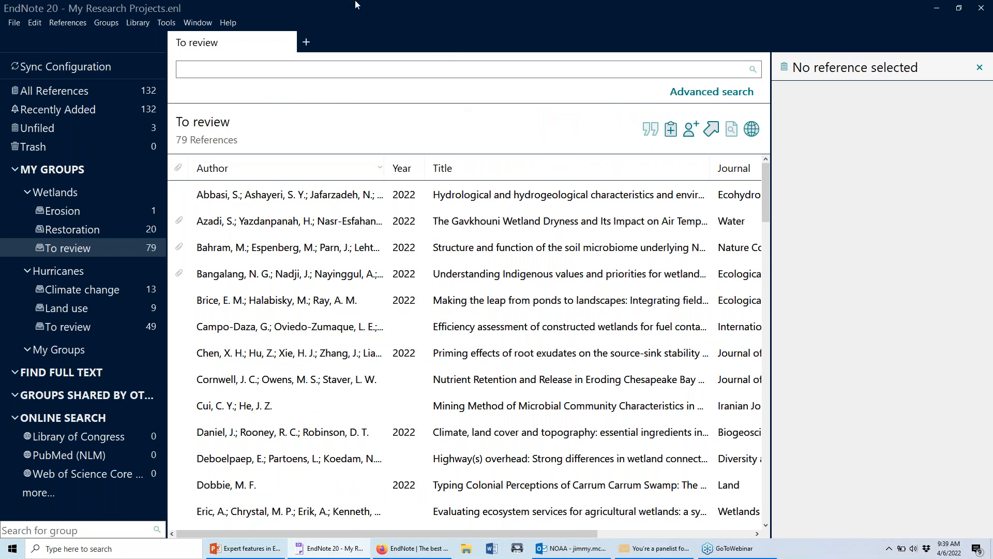
Bring EndNote 20 to the front and select All References to list all 132 references.
click(585, 550)
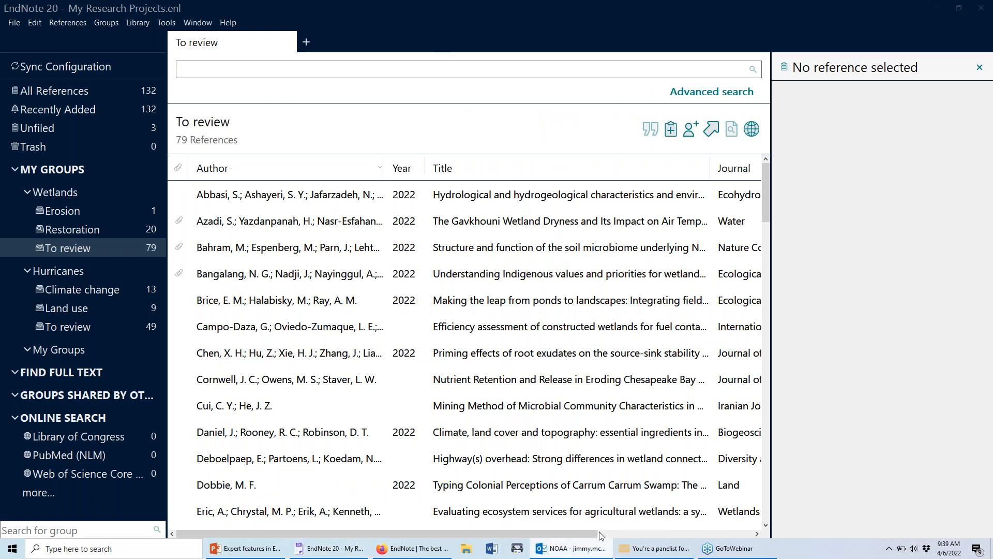
click(520, 4)
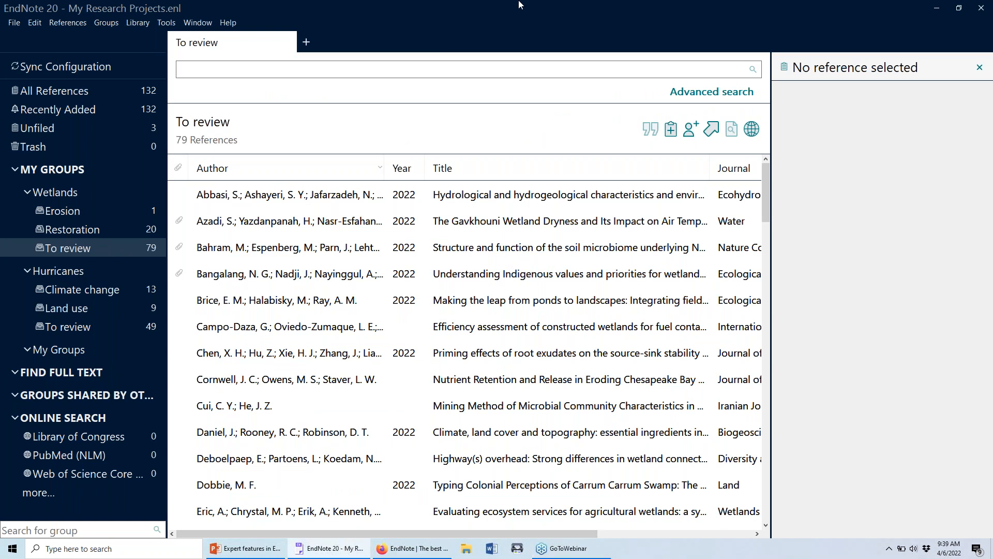
click(107, 93)
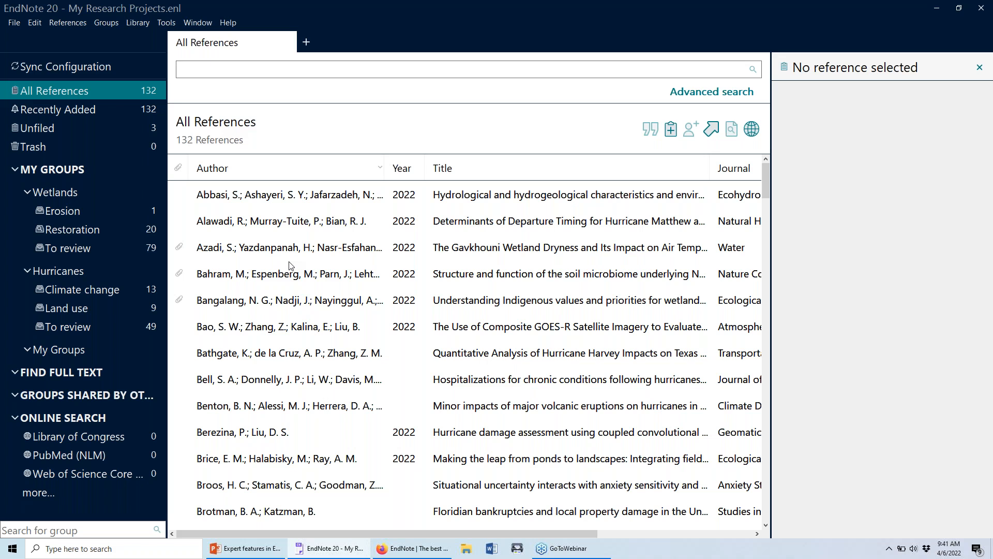
Switch to Firefox, which shows the endnote.com home page.
click(398, 547)
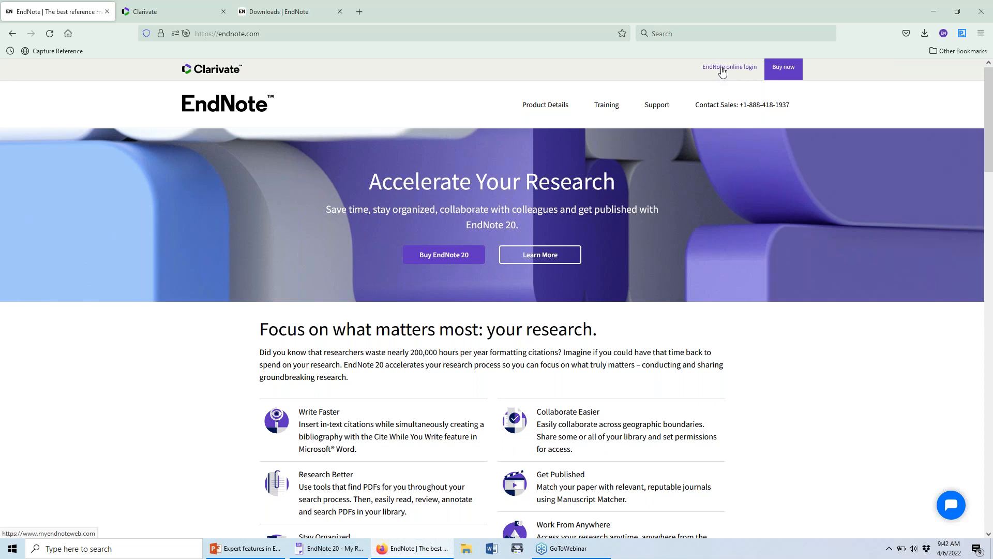
Load myendnoteweb.com in the Clarivate tab to reach the EndNote online sign-in page.
click(209, 10)
click(203, 33)
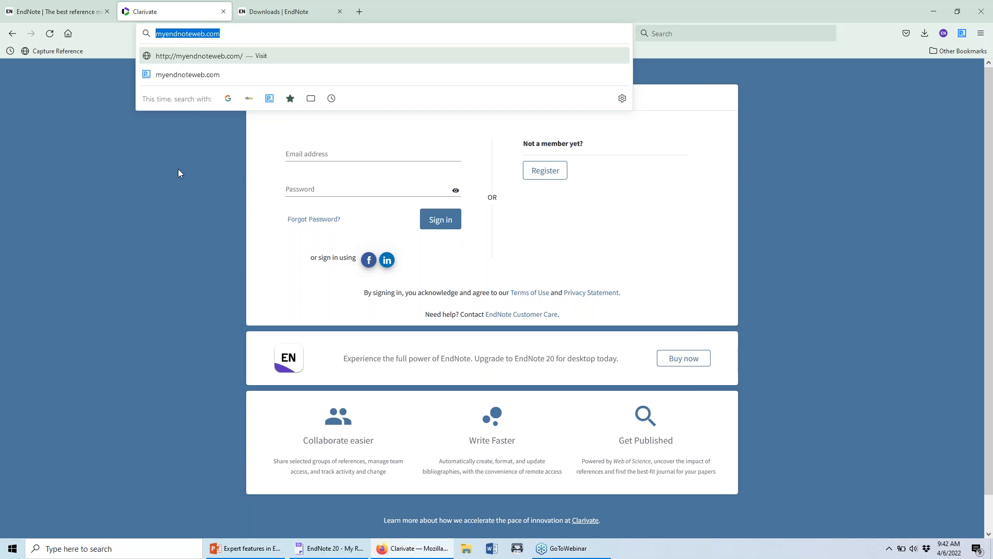
key(Return)
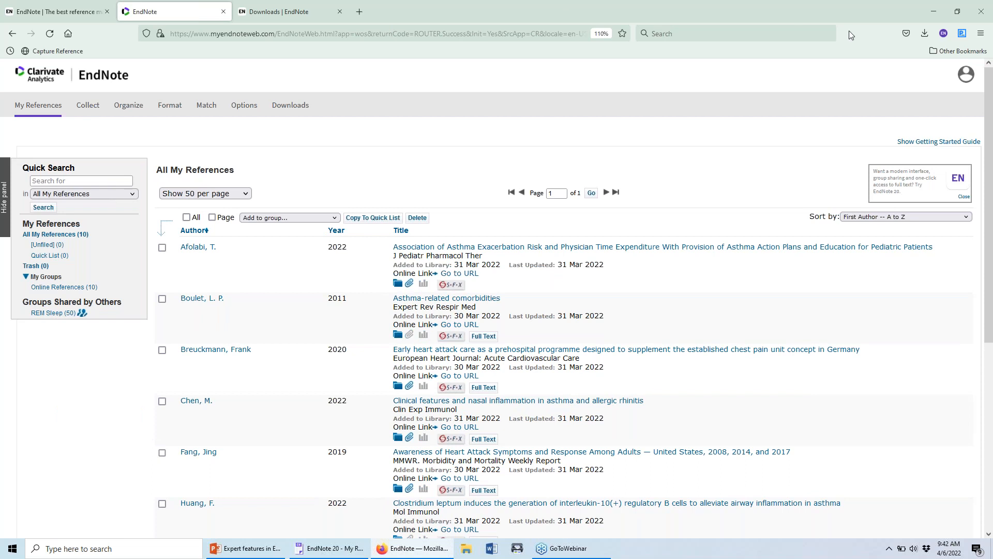
Sign out of EndNote online and reload myendnoteweb.com to get a blank sign-in page.
click(971, 83)
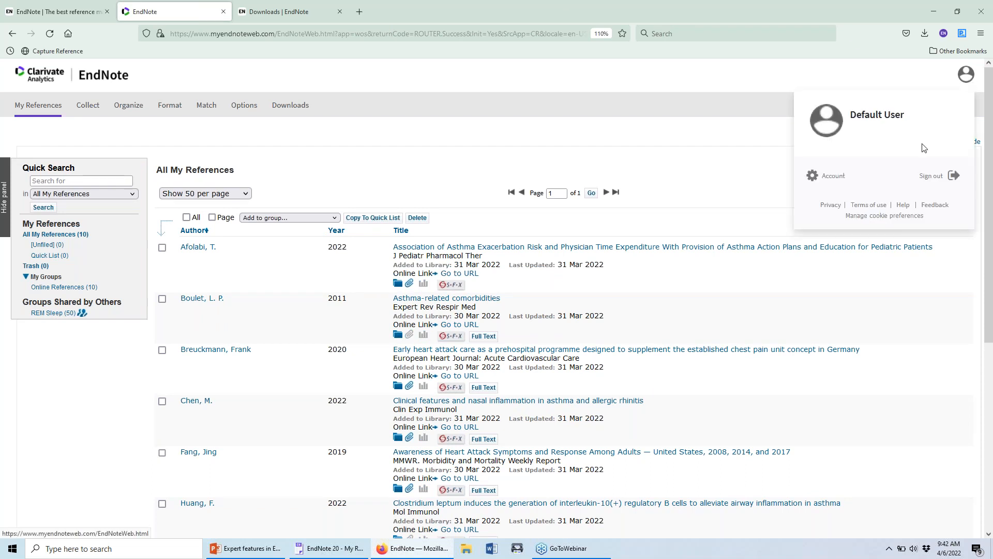
click(934, 178)
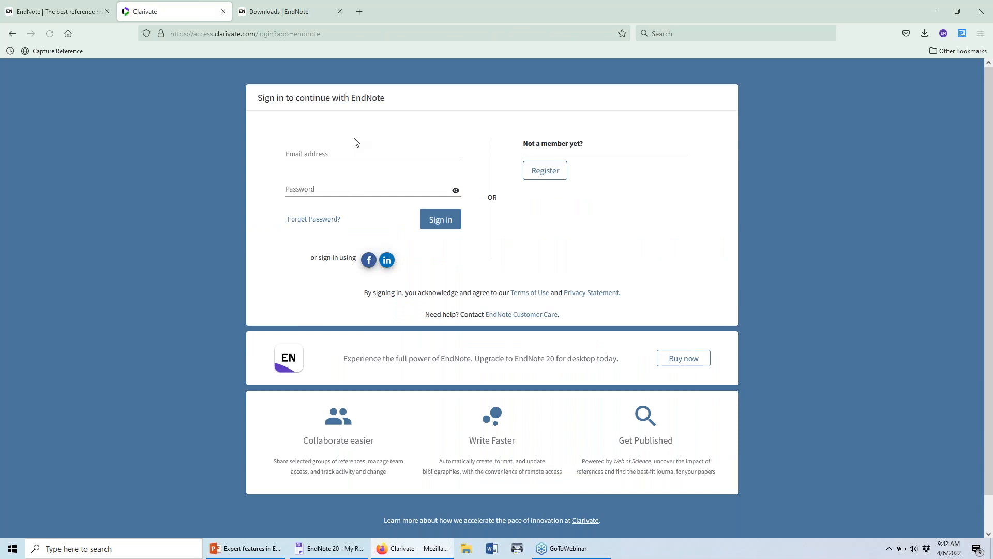
click(193, 34)
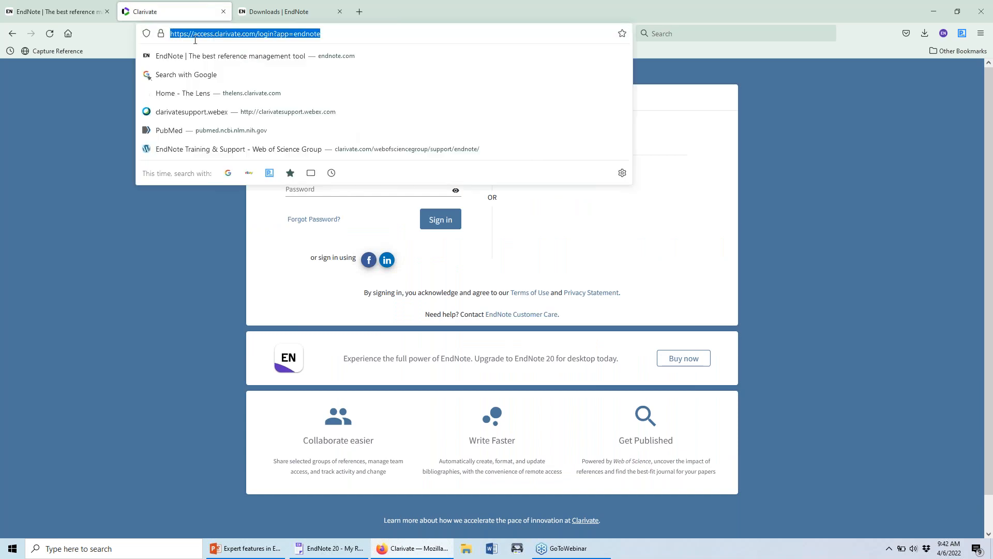
click(81, 123)
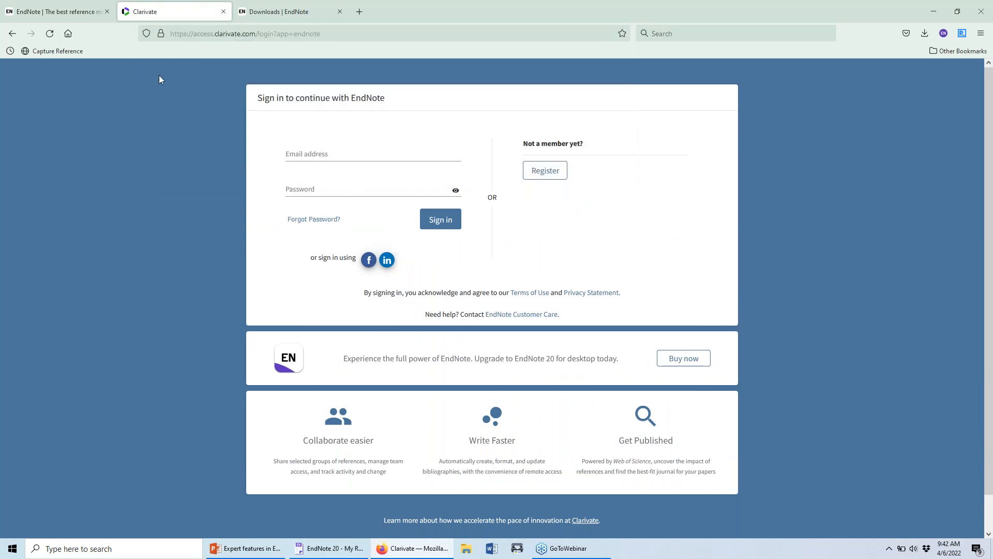
click(216, 35)
text(myendnoteweb)
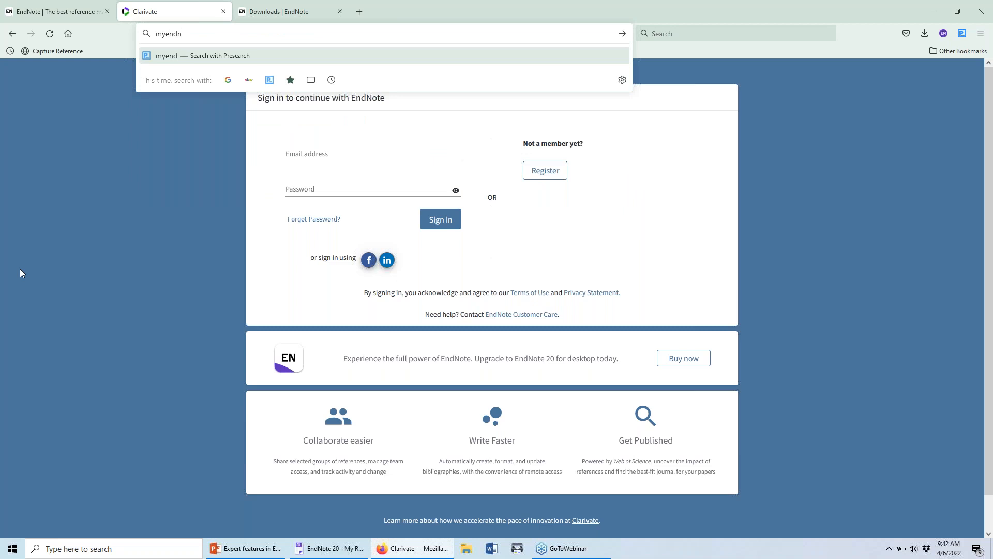
text(.com)
key(Return)
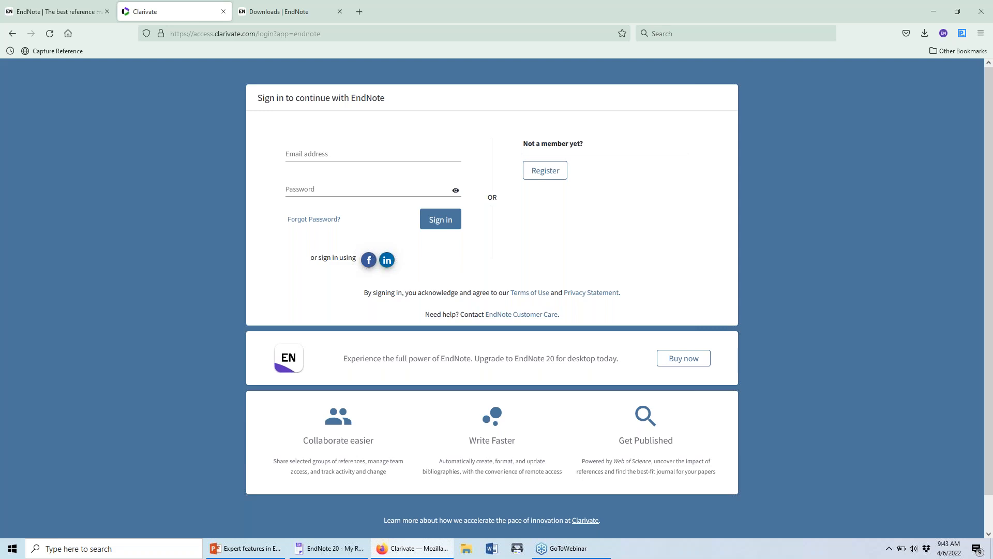
Sign in to EndNote online with the saved autofill login.
click(419, 158)
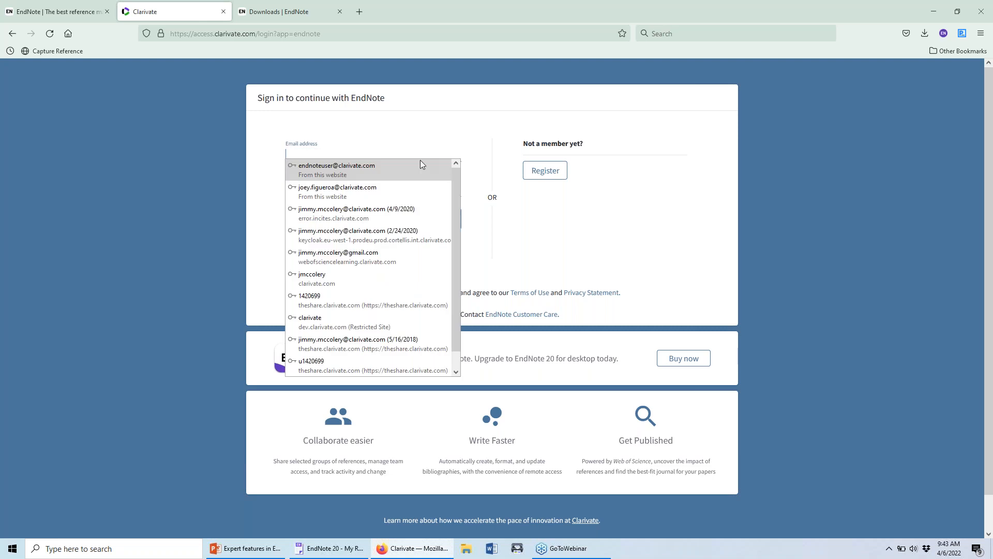
click(422, 165)
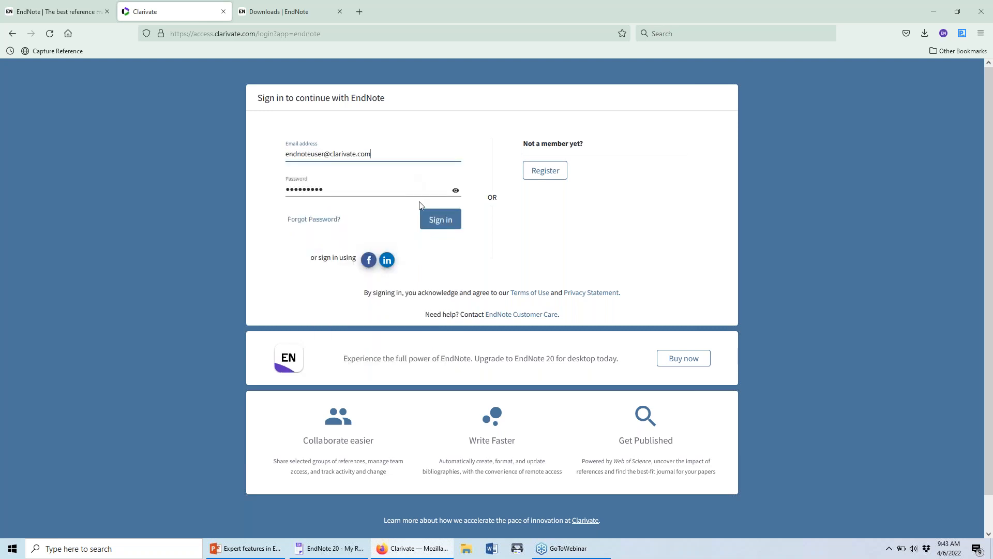
click(426, 218)
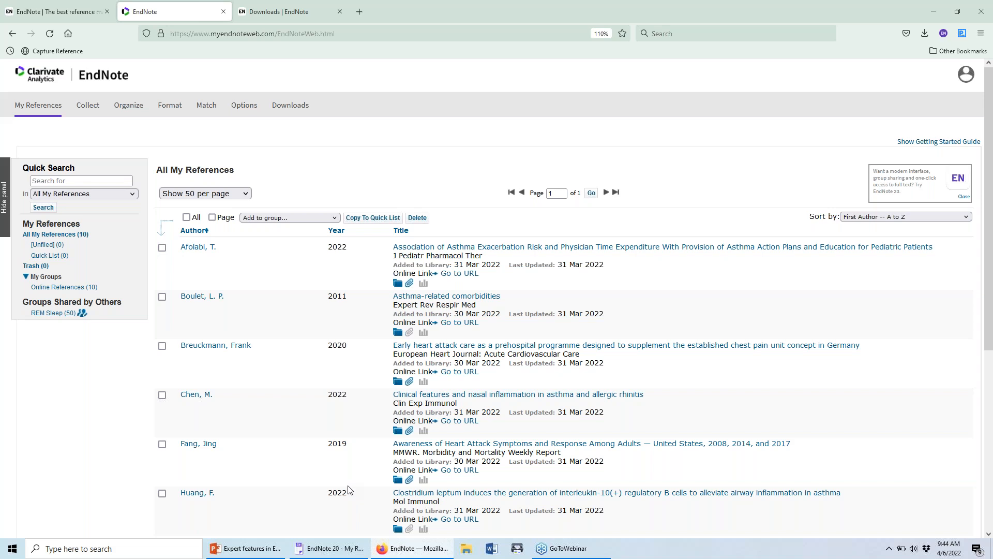
Switch from the browser back to the EndNote 20 desktop library.
click(349, 551)
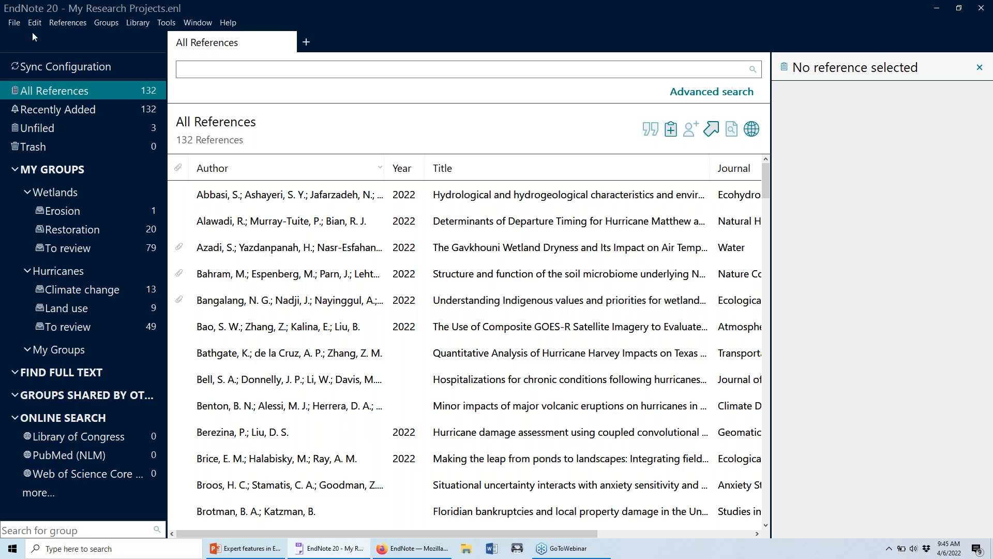
Choose Library > Sync in EndNote 20 to start syncing with EndNote online.
click(16, 25)
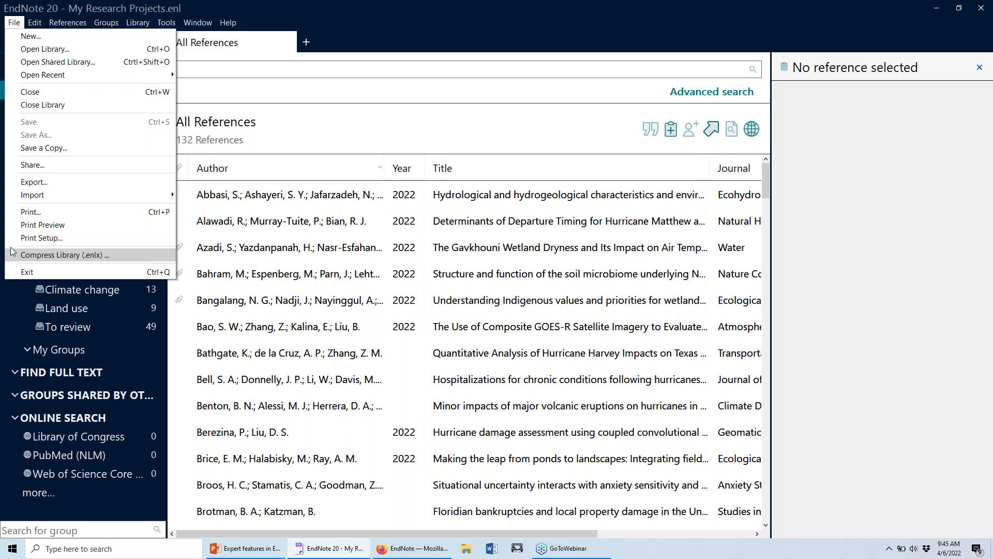
click(88, 5)
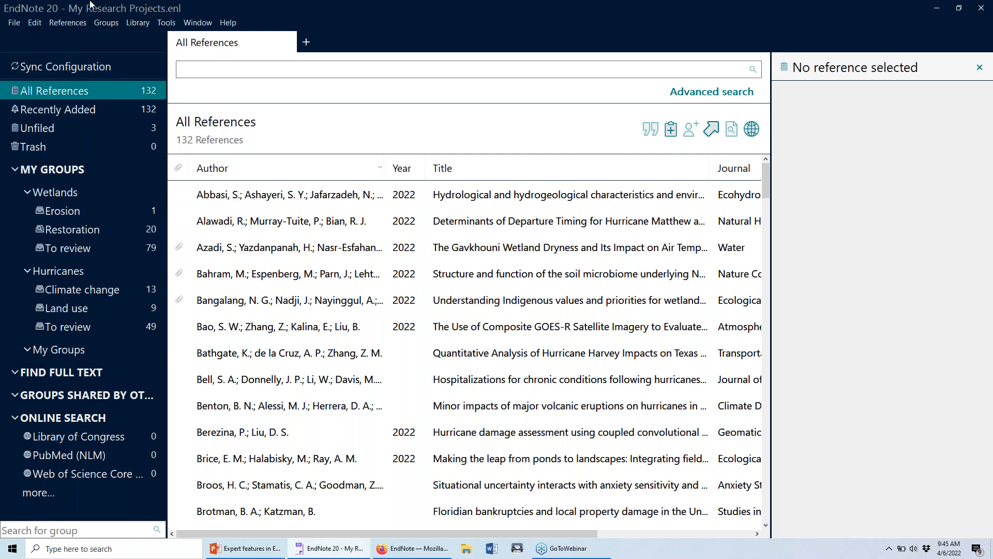
click(129, 26)
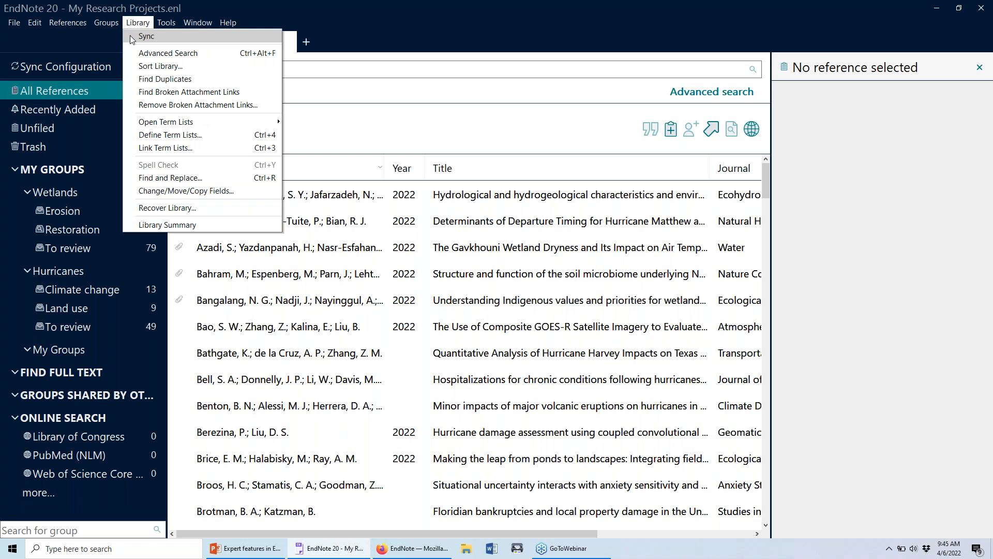
click(130, 36)
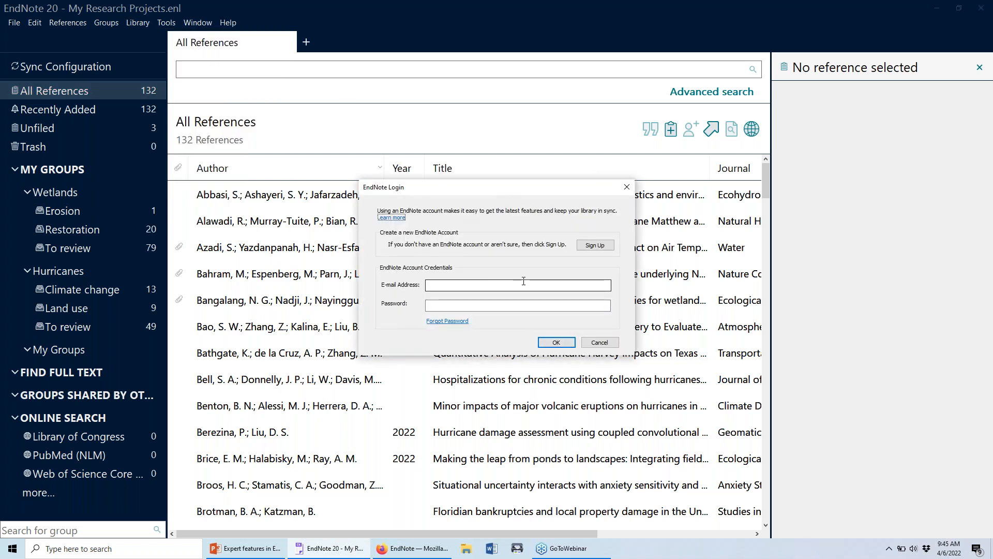
Log in to the EndNote account with its e-mail address and password.
click(538, 283)
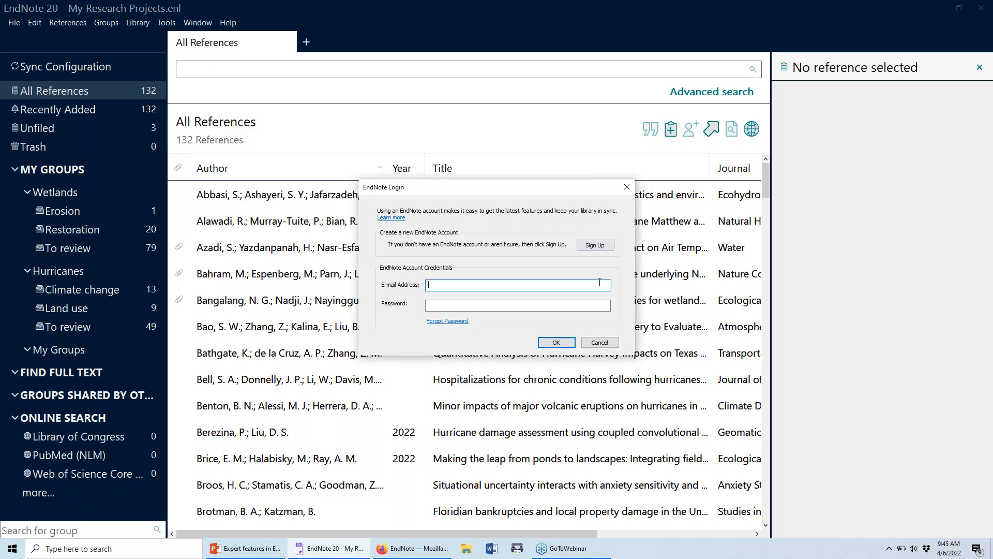
key(Tab)
text(*********)
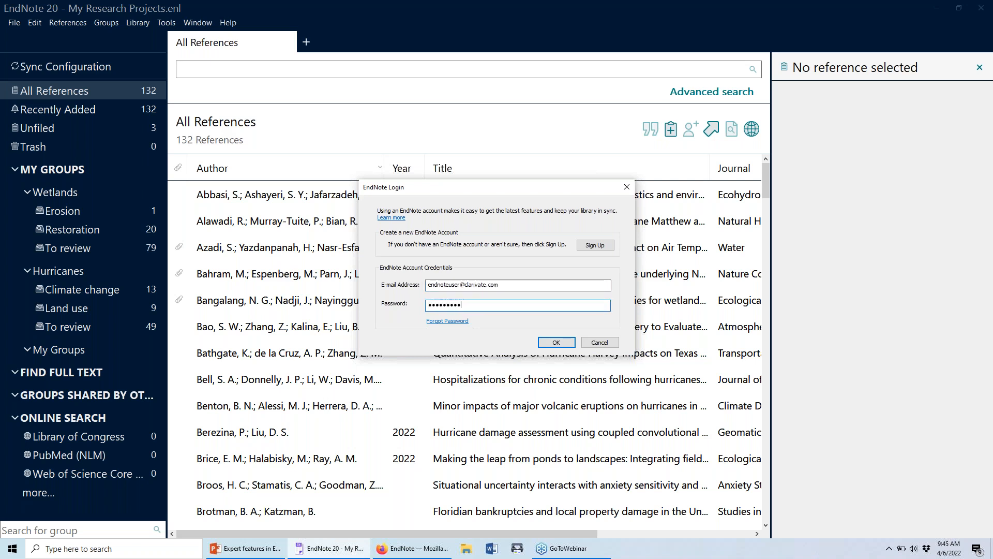
click(557, 342)
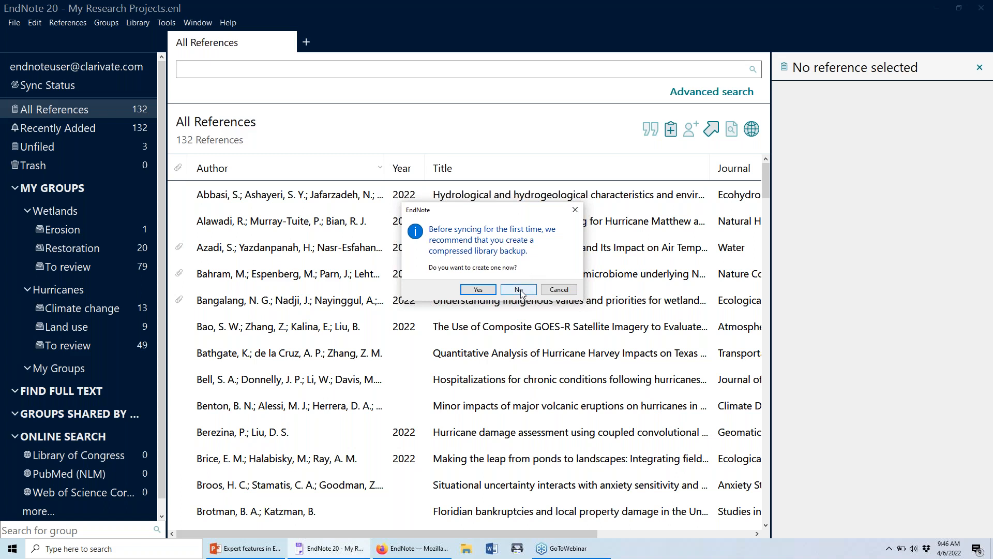
Decline the backup so the first sync adds a 10-reference Online References group.
click(519, 290)
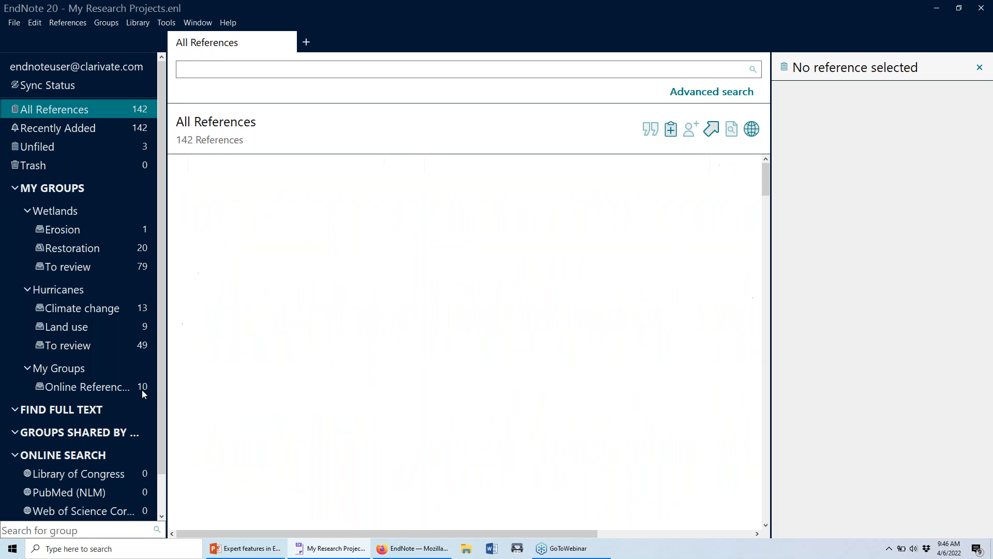
Review Sync Status, return to All References, and switch to EndNote online in Firefox.
click(72, 85)
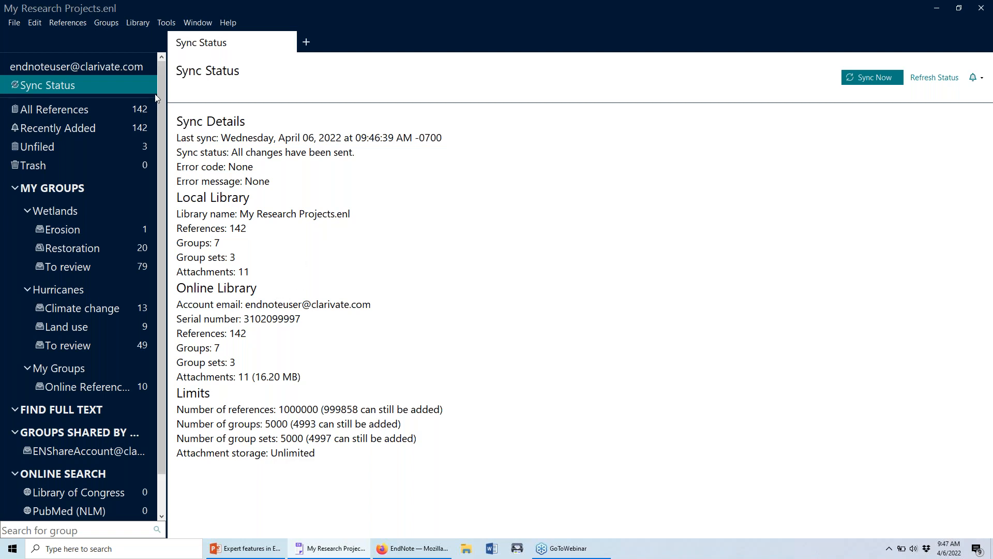
click(117, 107)
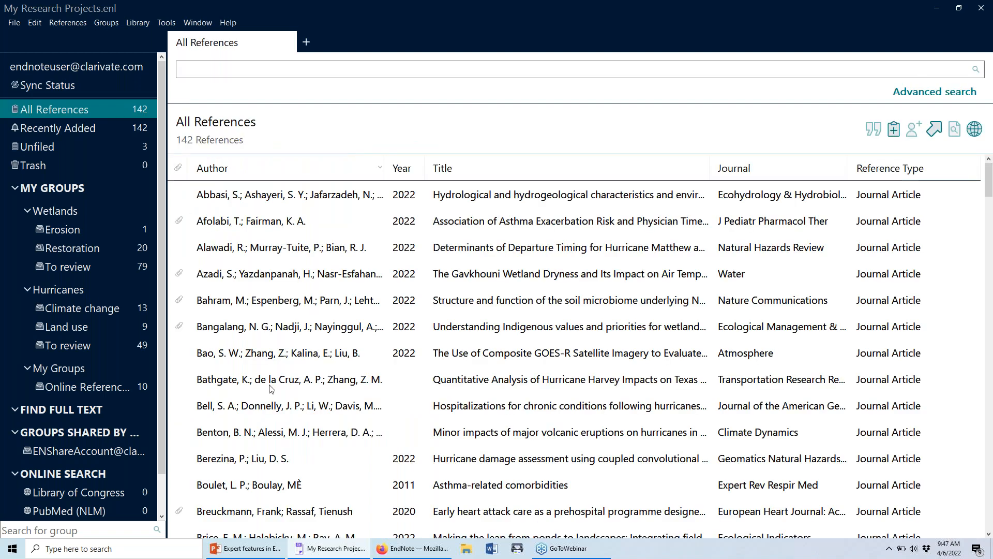
click(389, 550)
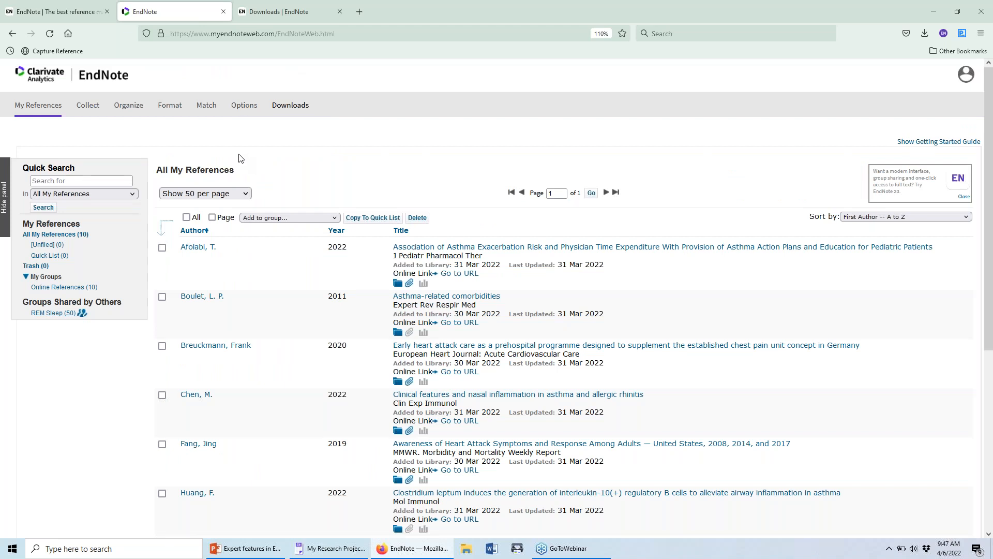
Reload the EndNote online library, then view and dismiss the Afolabi reference's attachment list.
click(50, 35)
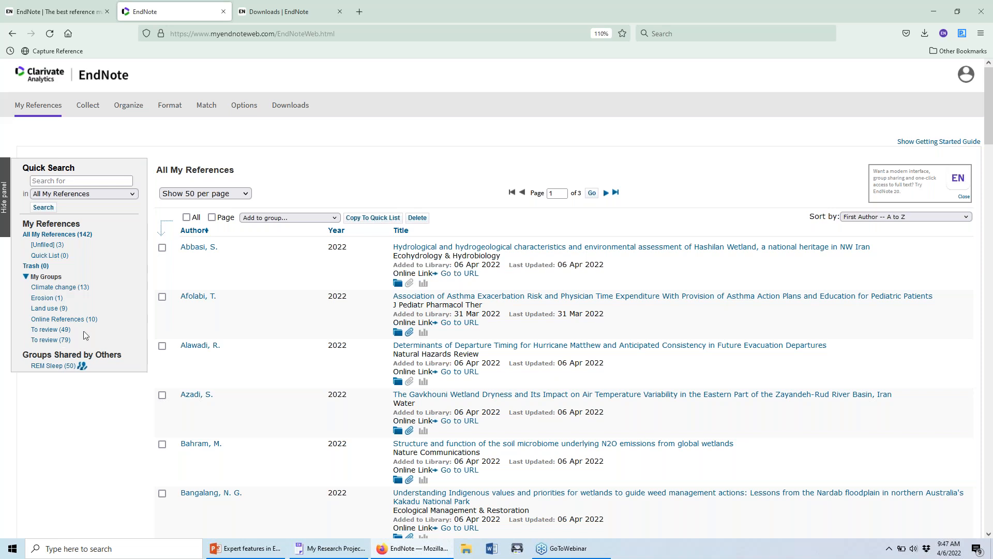
click(409, 332)
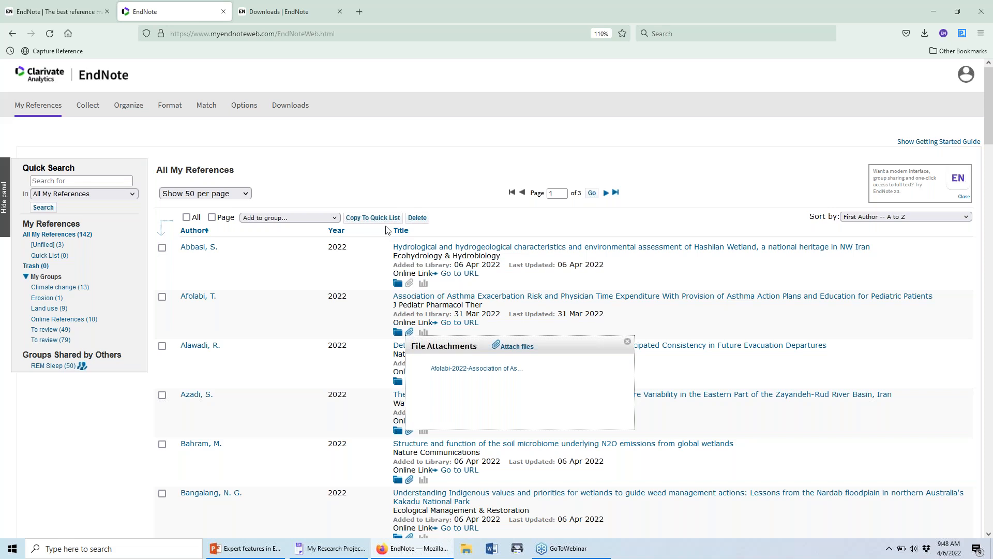
click(436, 170)
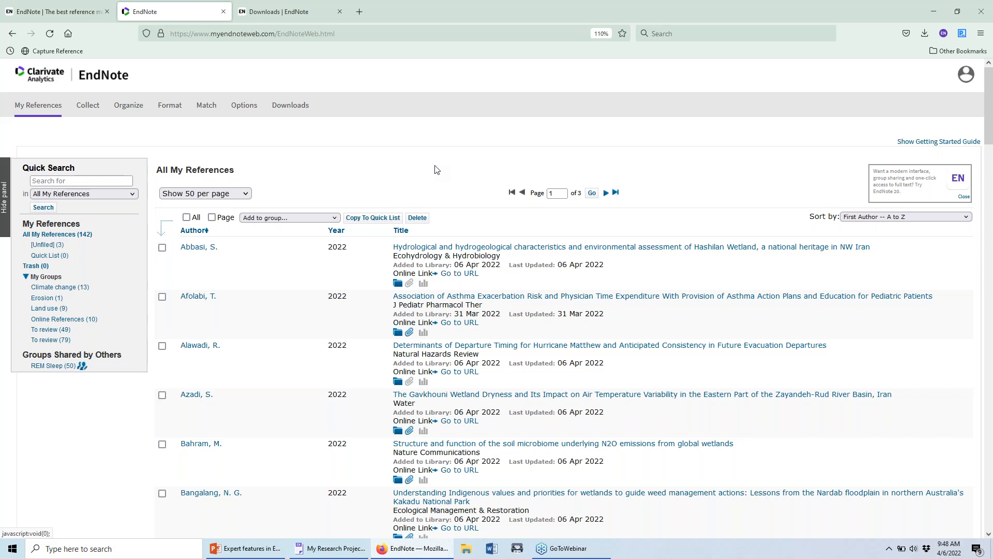
Switch to the My Research Projects library in EndNote 20 and close it via File > Close Library.
click(349, 555)
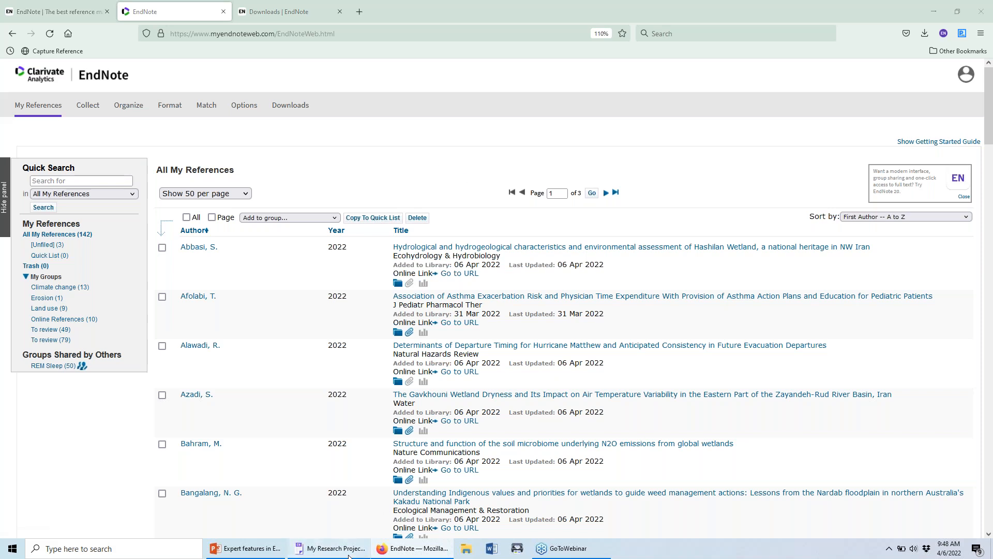
click(389, 550)
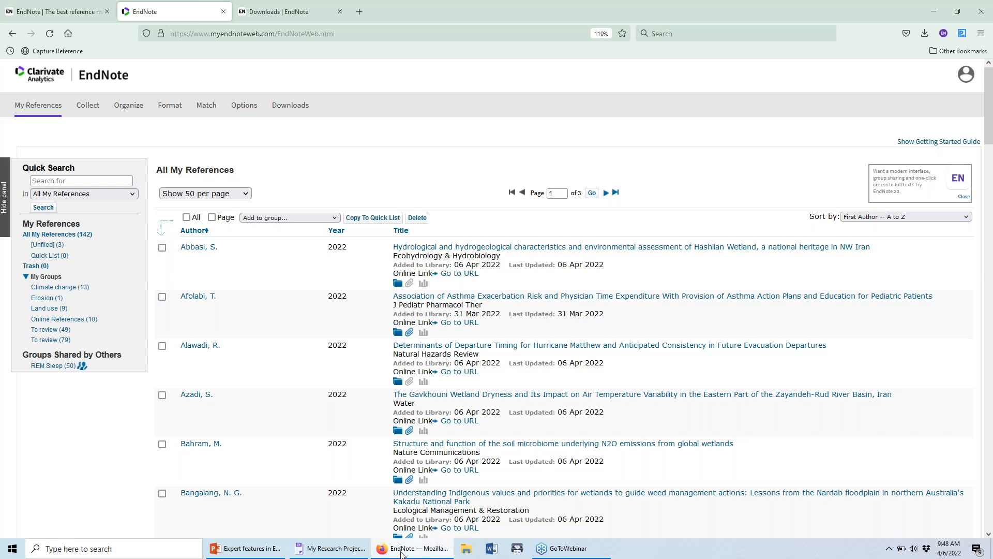
click(330, 556)
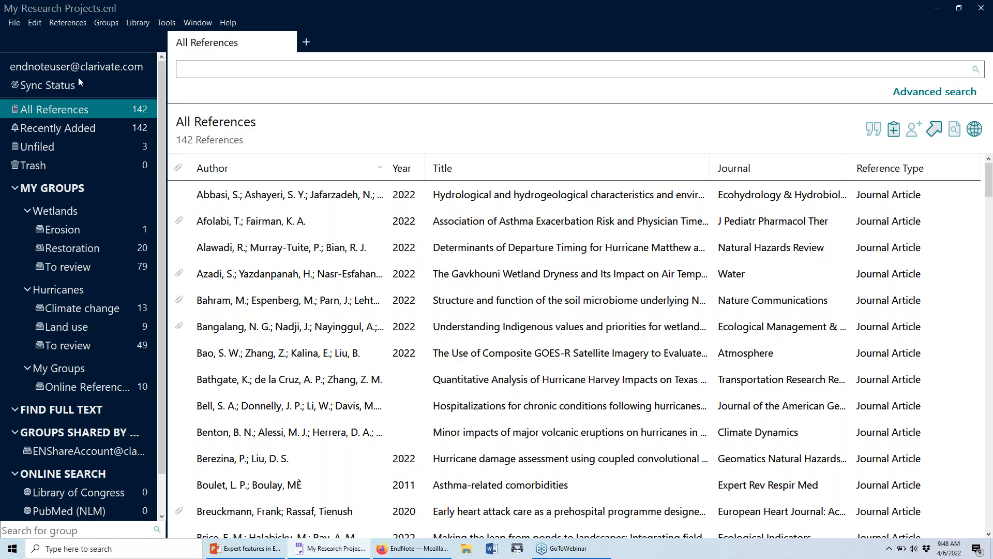
click(20, 24)
click(21, 92)
Revert the Sync preferences to EndNote defaults, confirm and apply, then maximize the setup window.
click(302, 157)
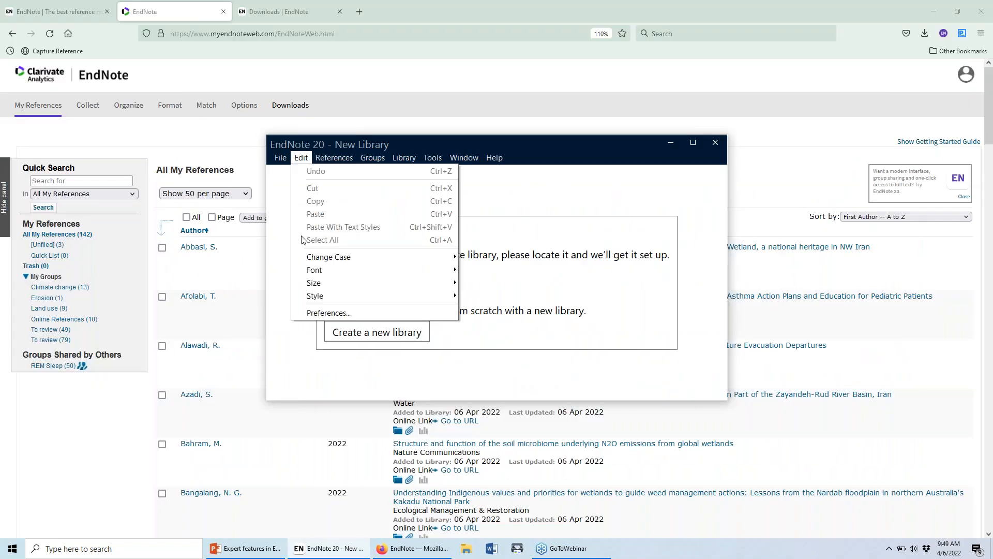
click(318, 312)
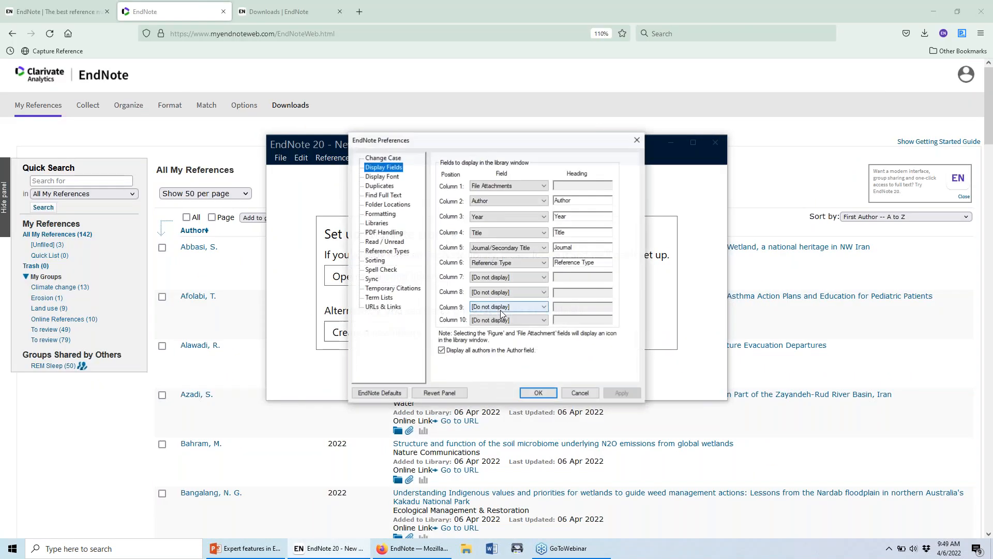
click(370, 289)
click(372, 279)
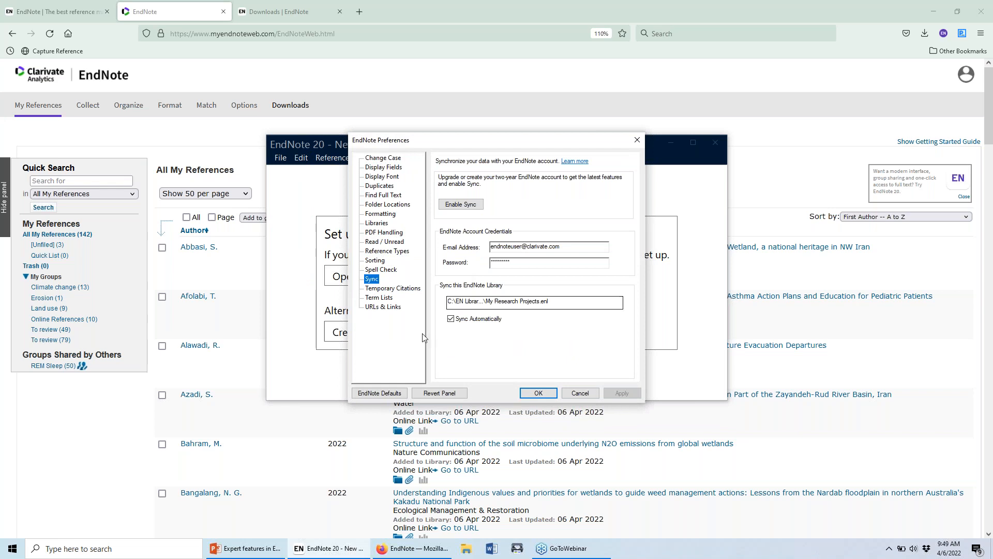
click(379, 393)
click(528, 296)
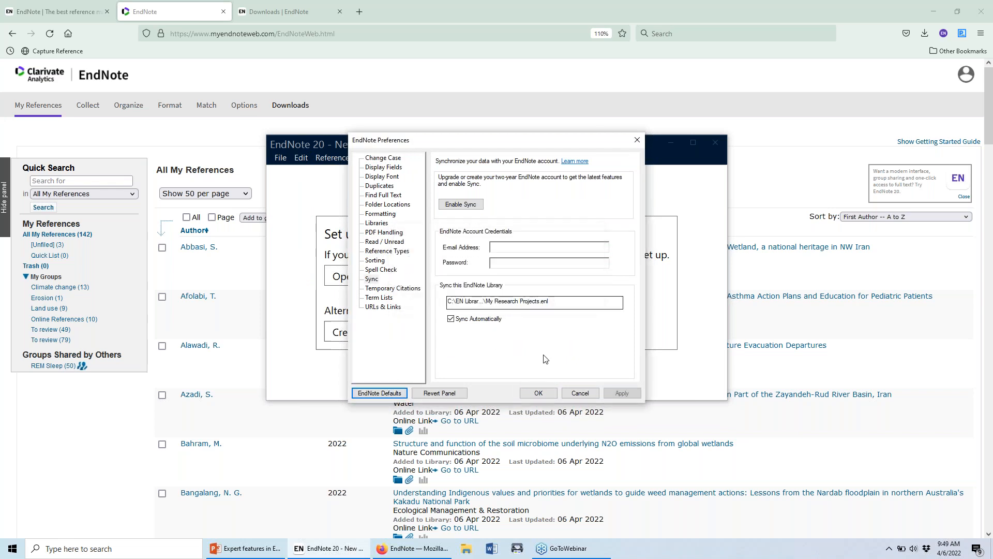
click(538, 392)
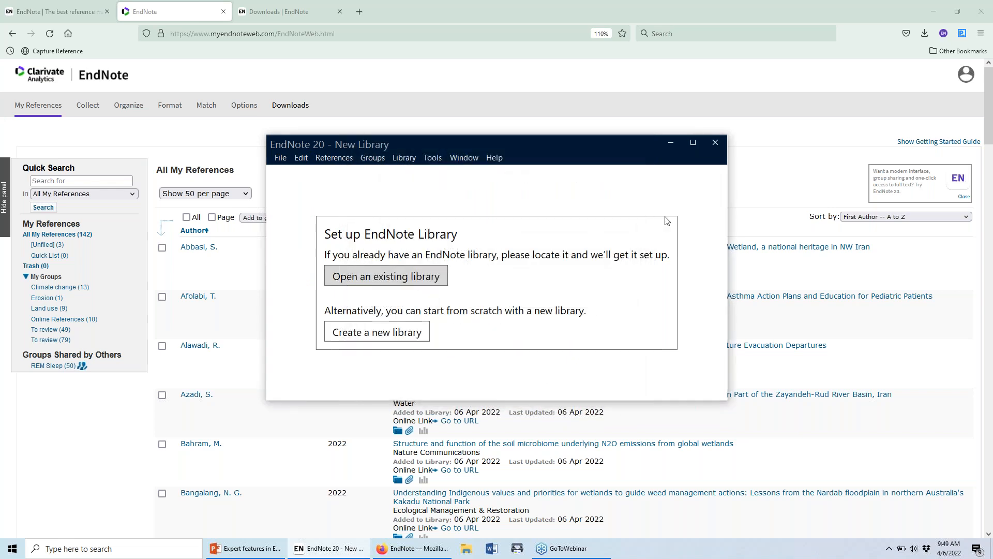
click(693, 143)
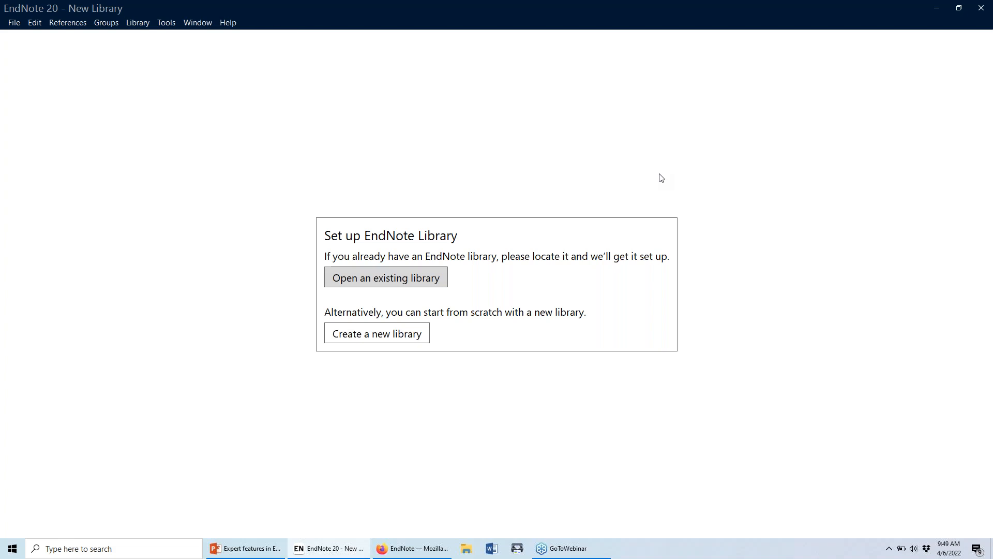
Save a new library as 'My Sync Library - Laptop' in C:\EN Libraries and maximize it.
click(393, 337)
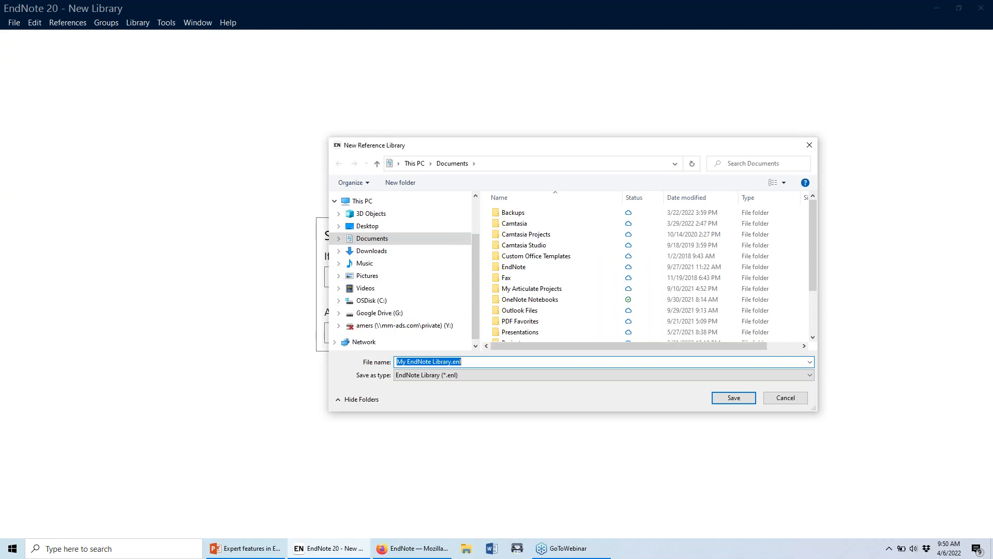
click(414, 300)
double_click(527, 224)
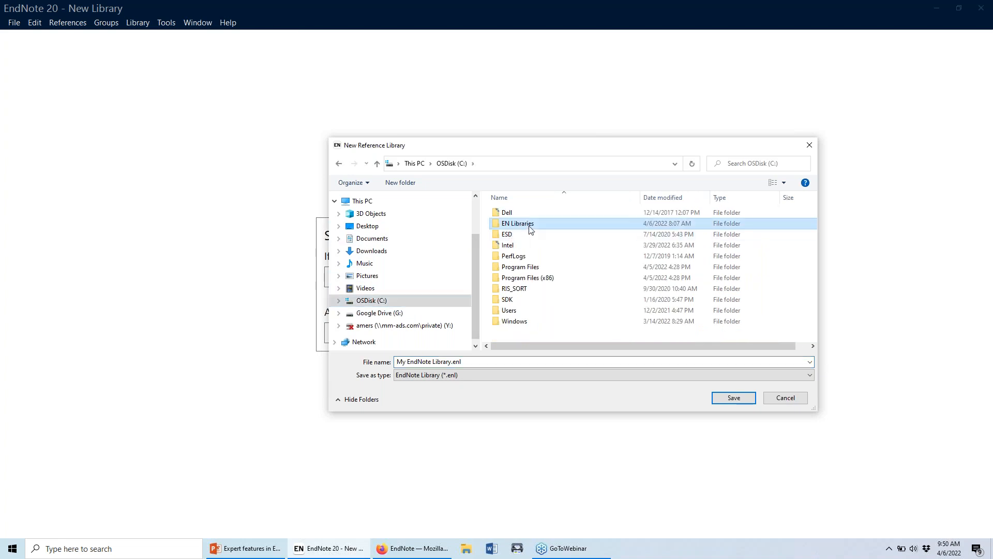
click(547, 361)
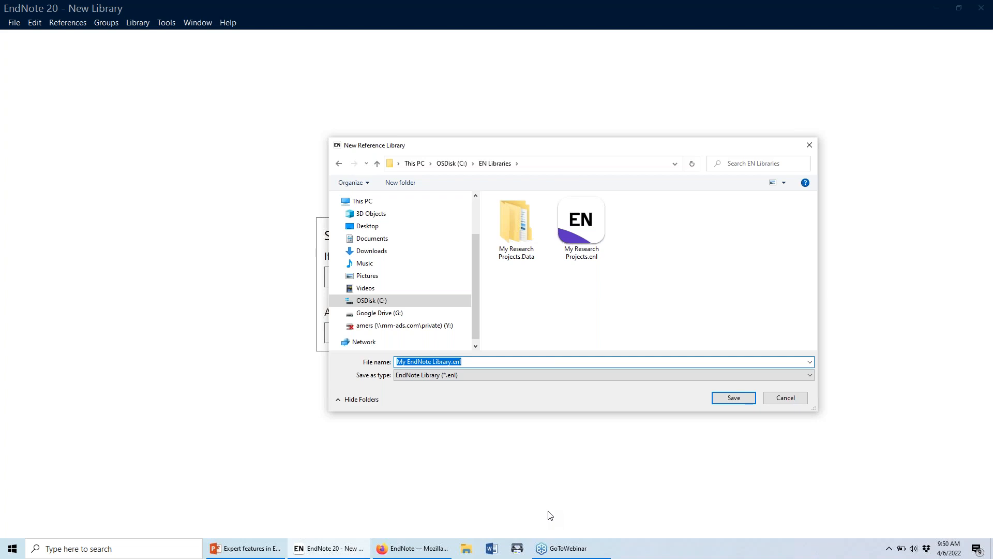
key(End)
key(BackSpace)
key(BackSpace)
key(BackSpace)
key(BackSpace)
text(-)
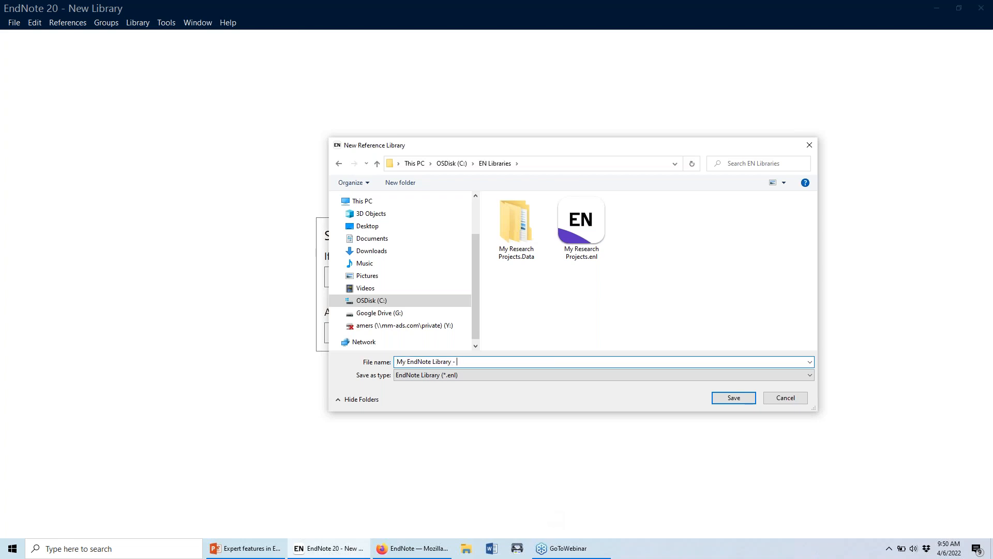
key(BackSpace)
key(BackSpace)
key(BackSpace)
key(BackSpace)
key(BackSpace)
key(BackSpace)
key(BackSpace)
key(BackSpace)
key(BackSpace)
key(BackSpace)
key(BackSpace)
key(BackSpace)
key(BackSpace)
key(BackSpace)
key(BackSpace)
key(BackSpace)
key(BackSpace)
text(Sync Library - Laptop)
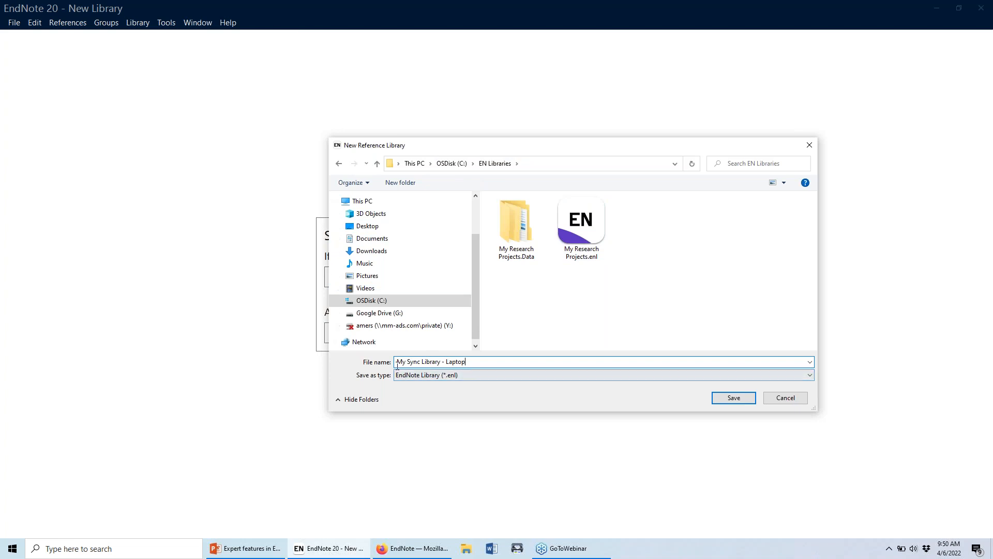
click(720, 397)
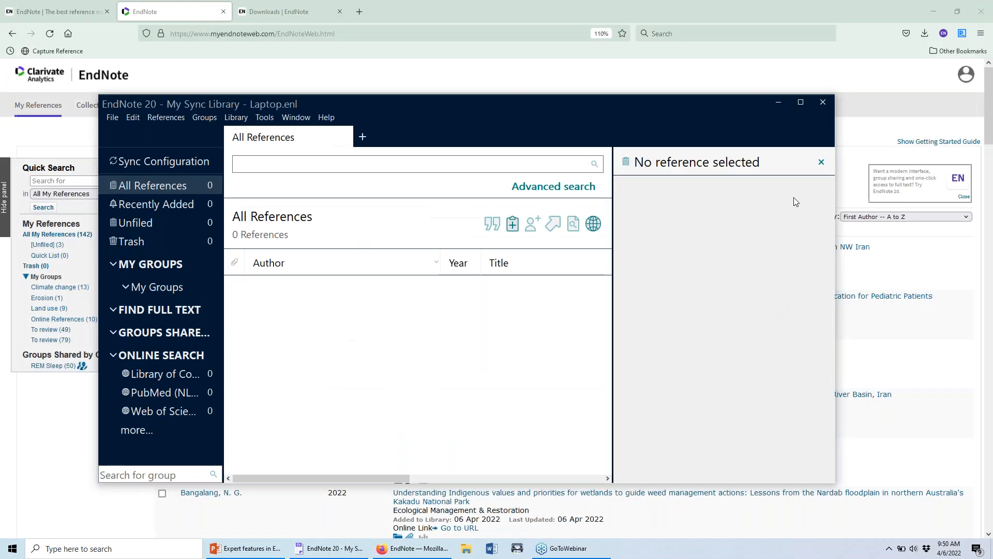
click(805, 108)
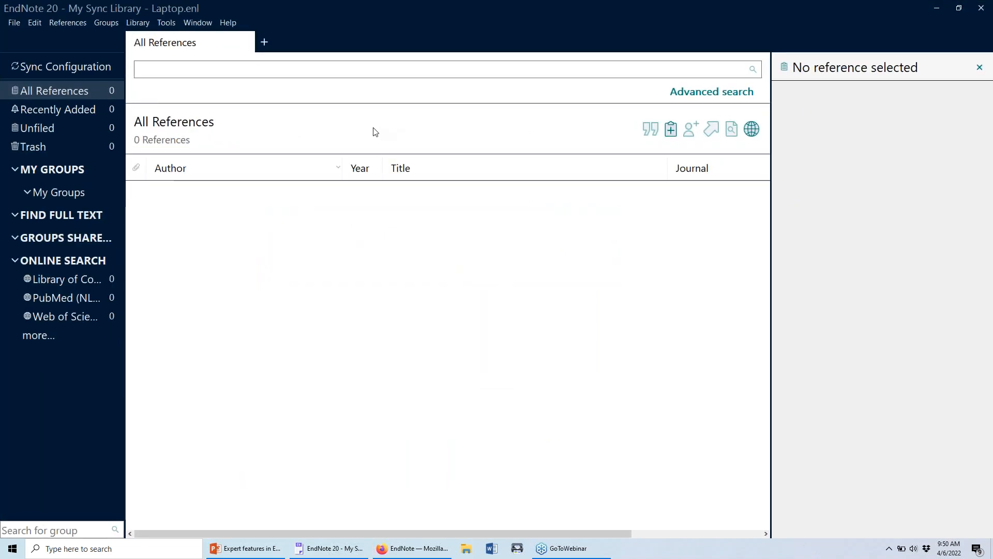
Start Library > Sync and fill in the EndNote account e-mail and password.
click(150, 22)
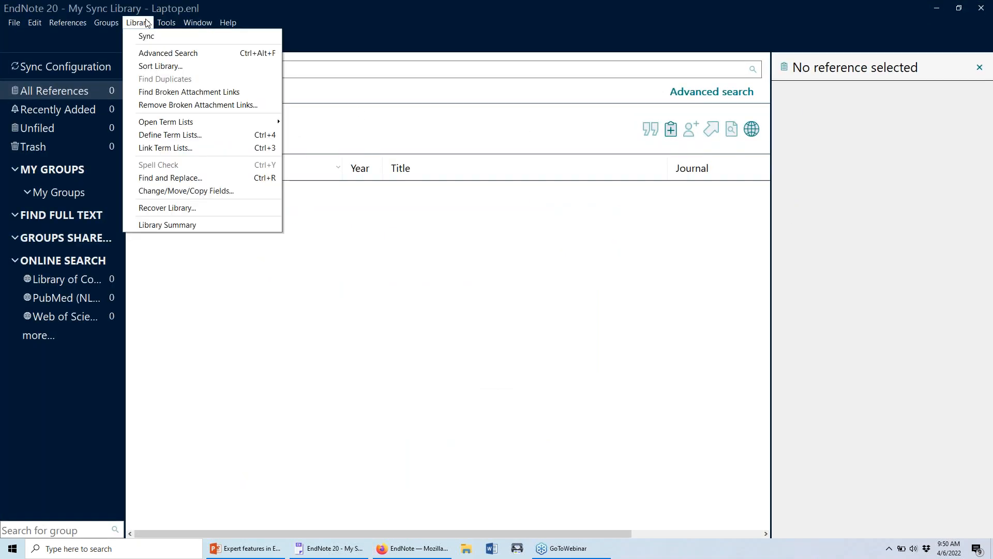
click(183, 36)
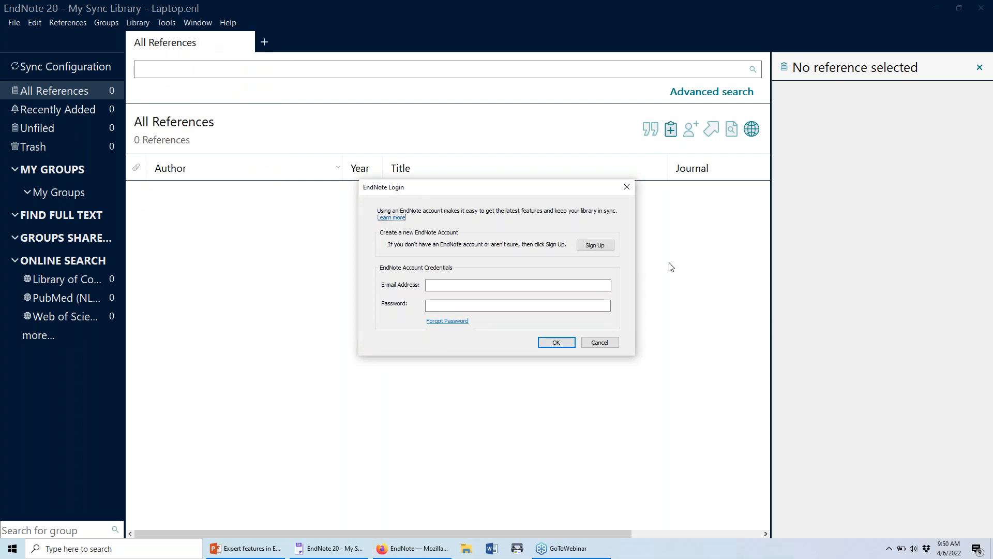
click(608, 285)
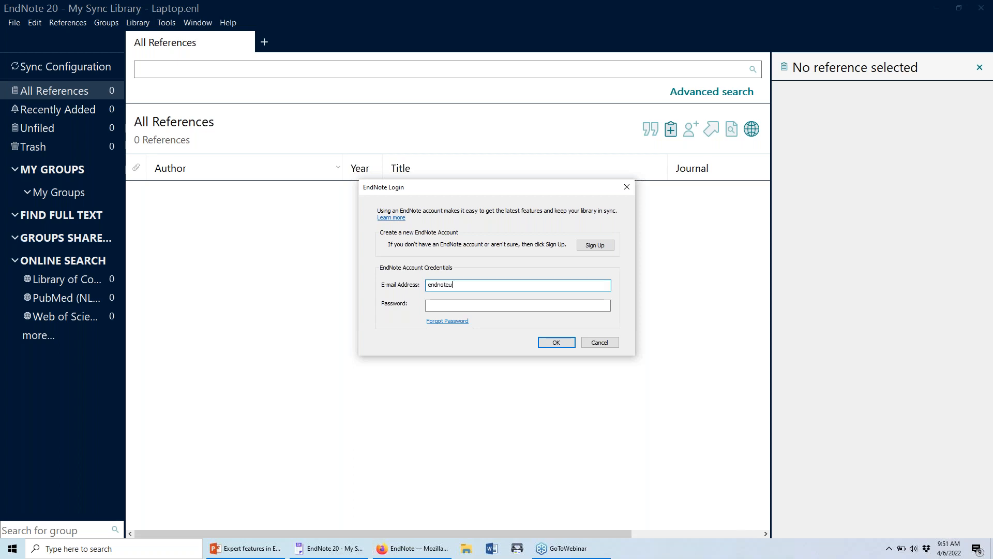
key(Tab)
text(*********)
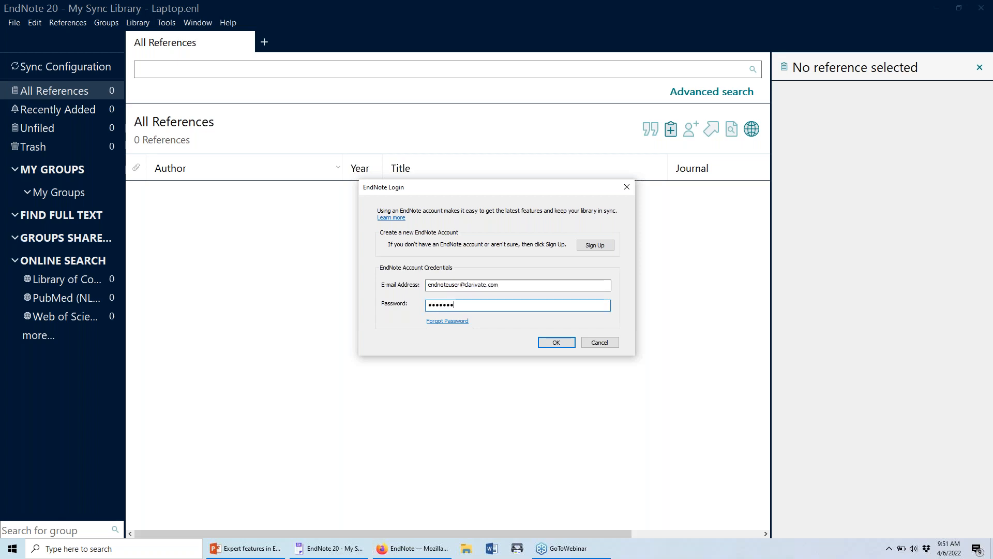
Log in to sync the 142 references, widen the groups pane, and show Sync Status.
click(552, 341)
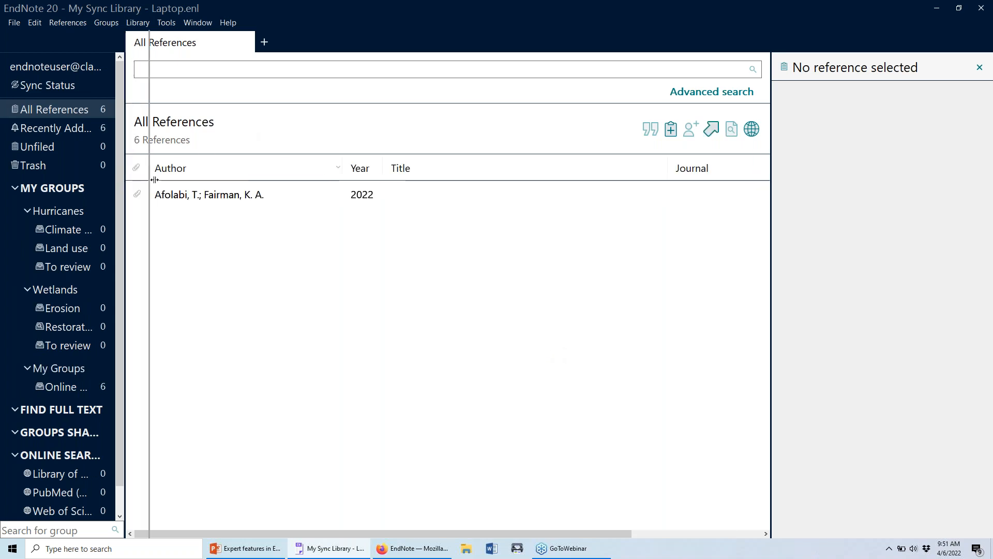
drag(161, 181, 162, 181)
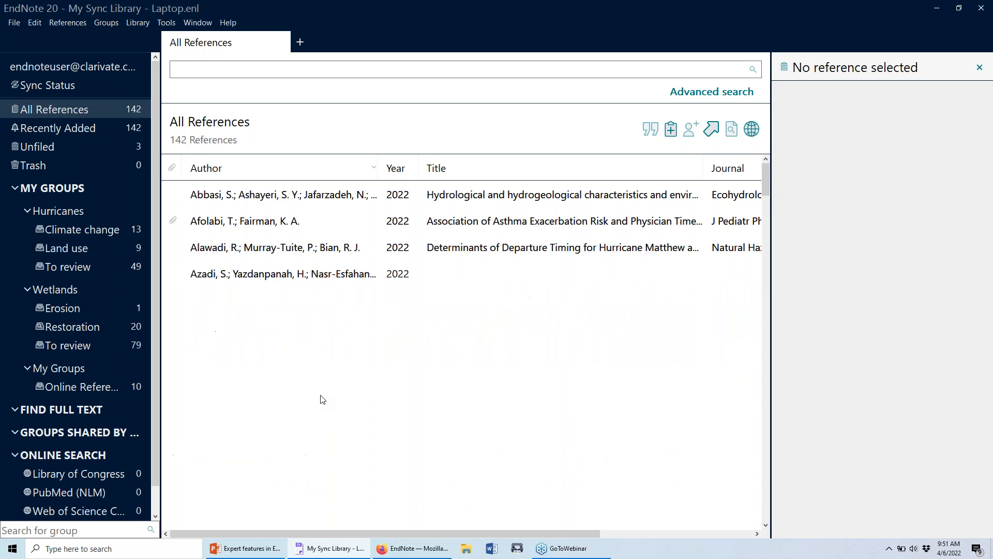
click(128, 87)
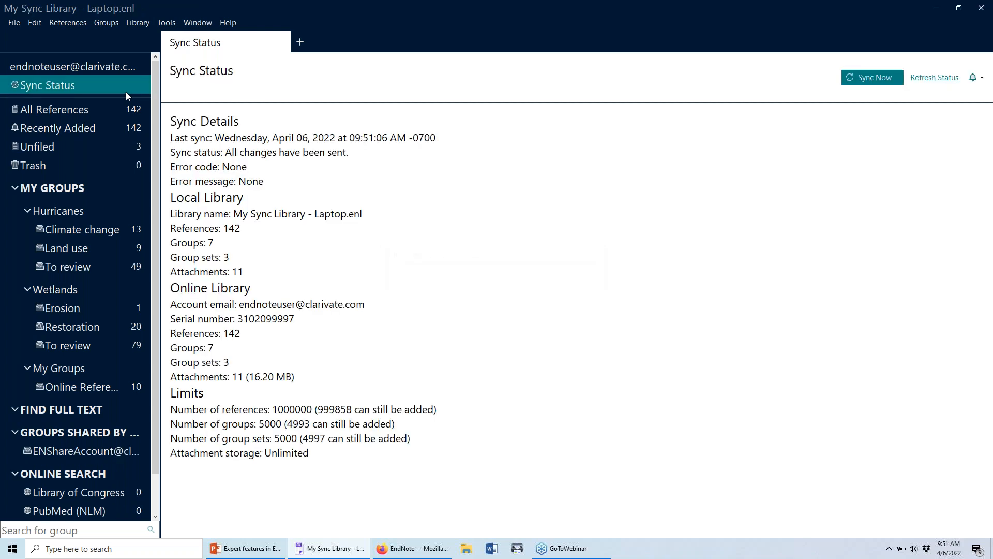
Select All References to list all 142 synced references again.
click(95, 104)
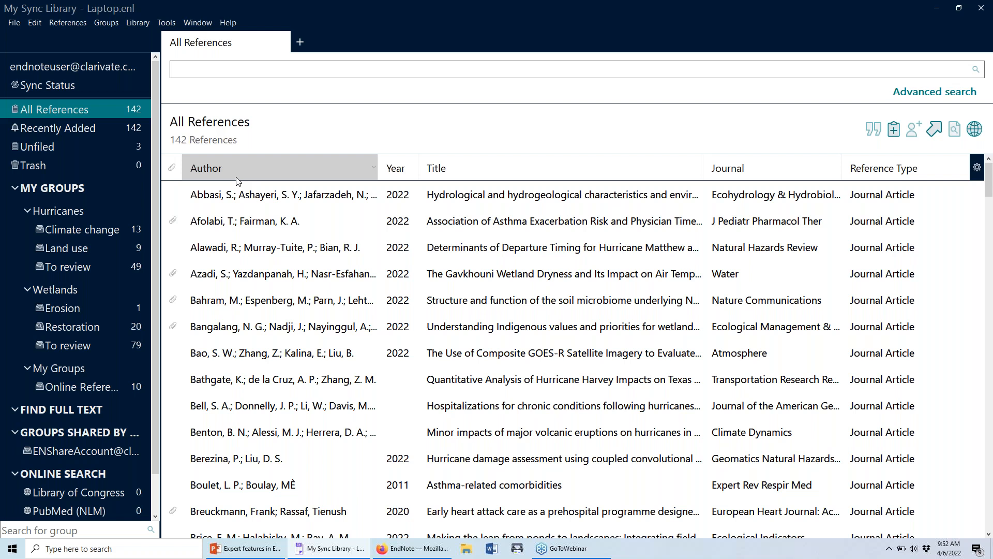
Open File > Share to see the two current collaborators and ready the e-mail address box.
click(9, 24)
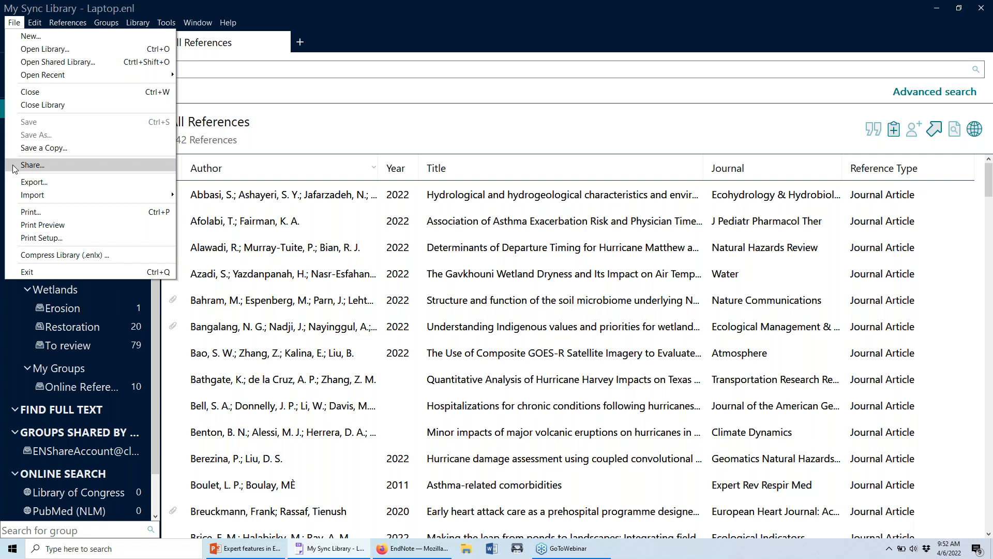
click(31, 165)
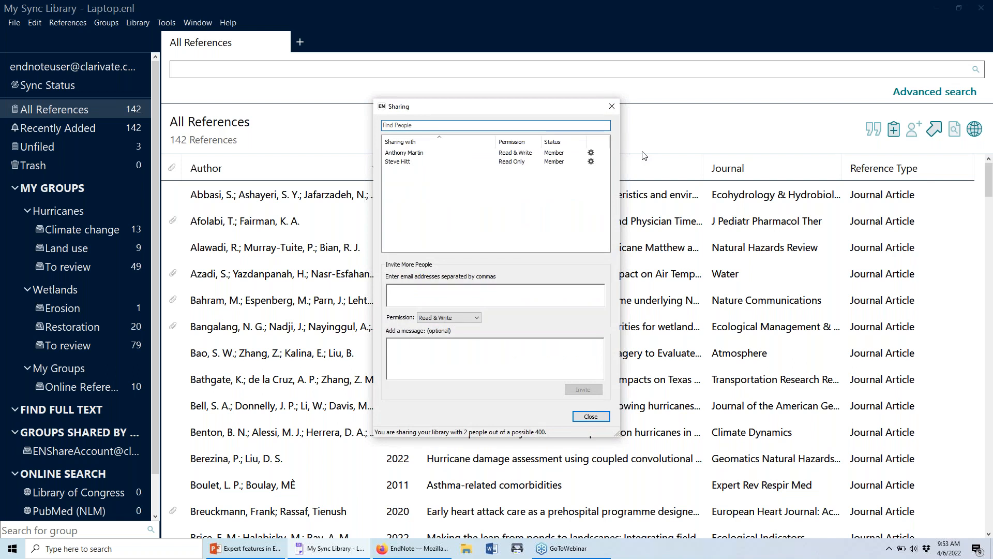
click(433, 162)
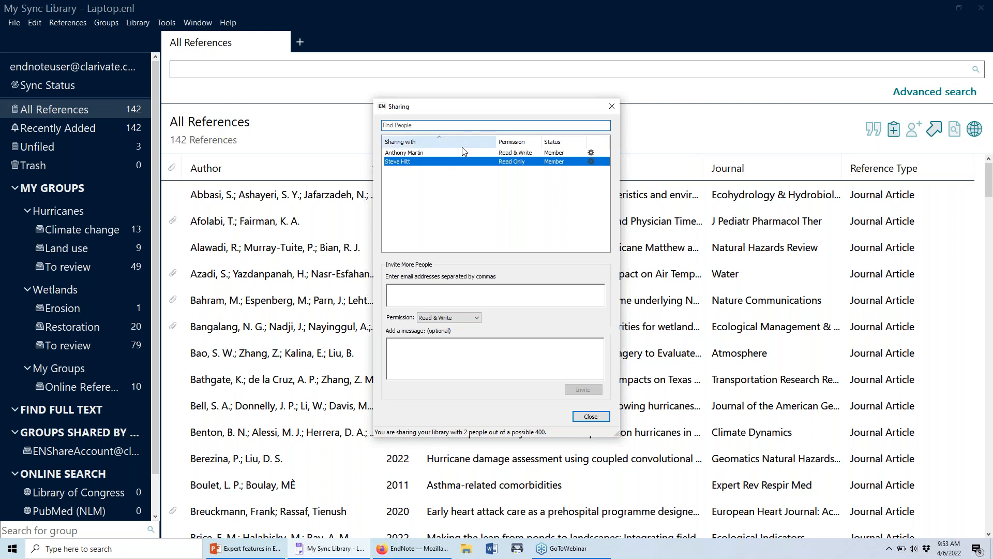
click(445, 295)
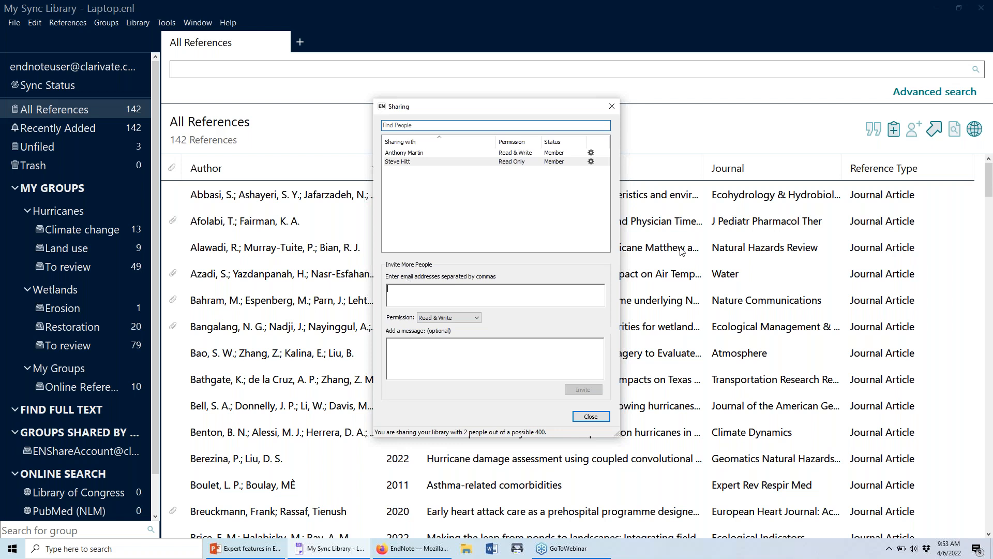
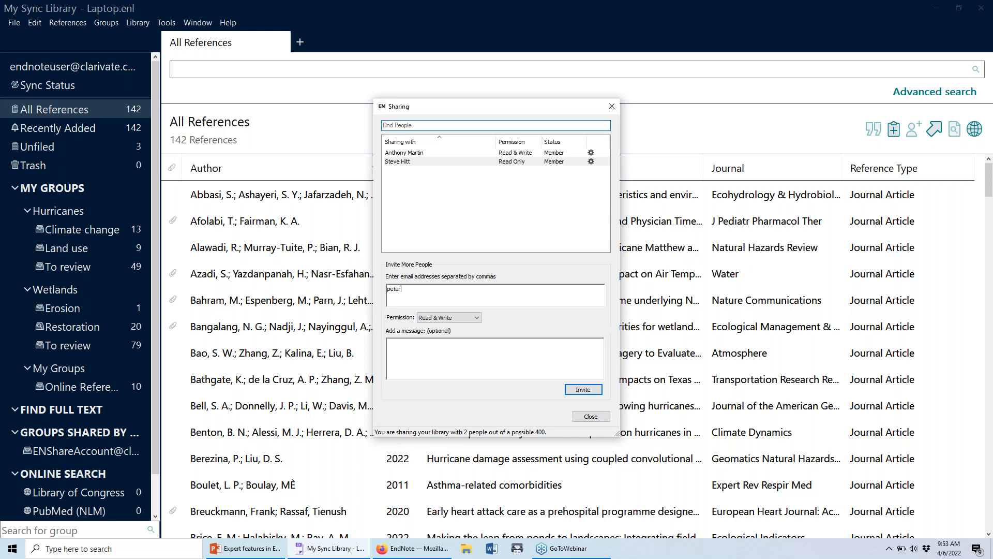
Invite the new collaborator's e-mail address with Read & Write permission.
click(461, 318)
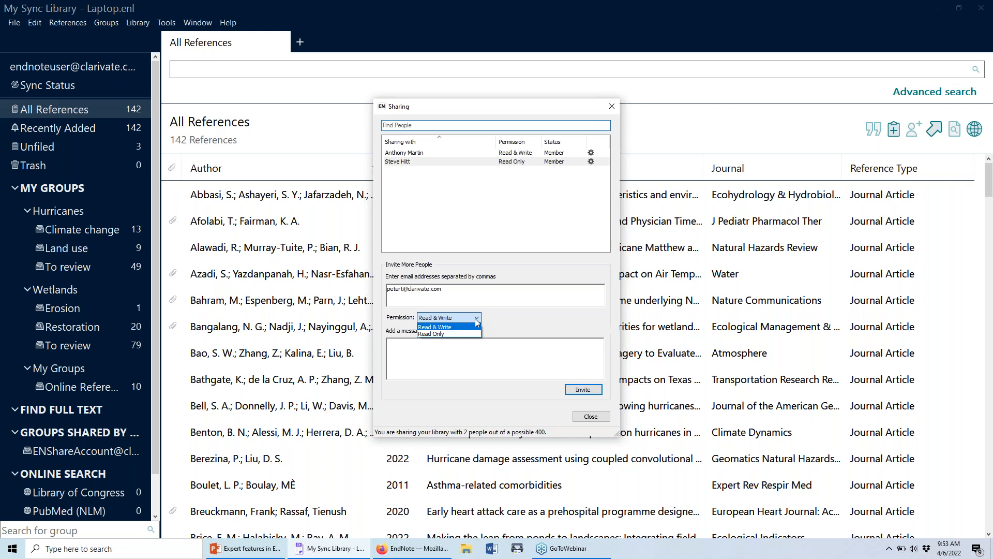
click(445, 334)
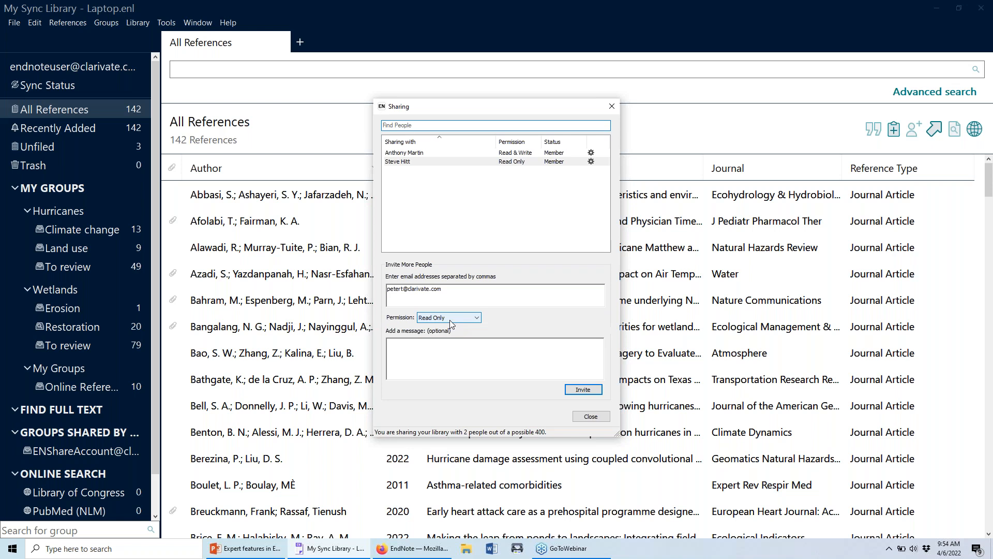
click(450, 319)
click(476, 326)
click(505, 365)
click(595, 390)
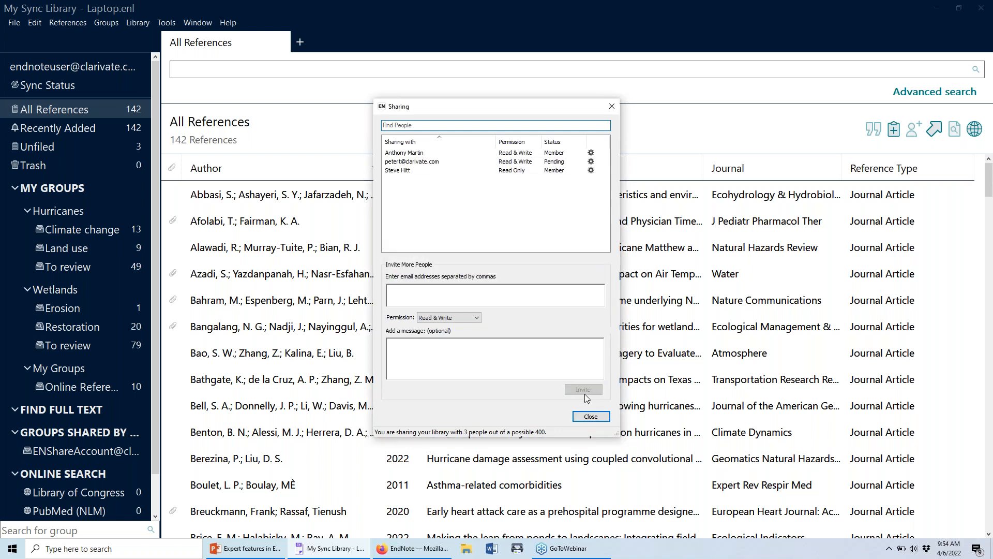
Inspect the pending invitee's options without sending a reminder.
click(568, 164)
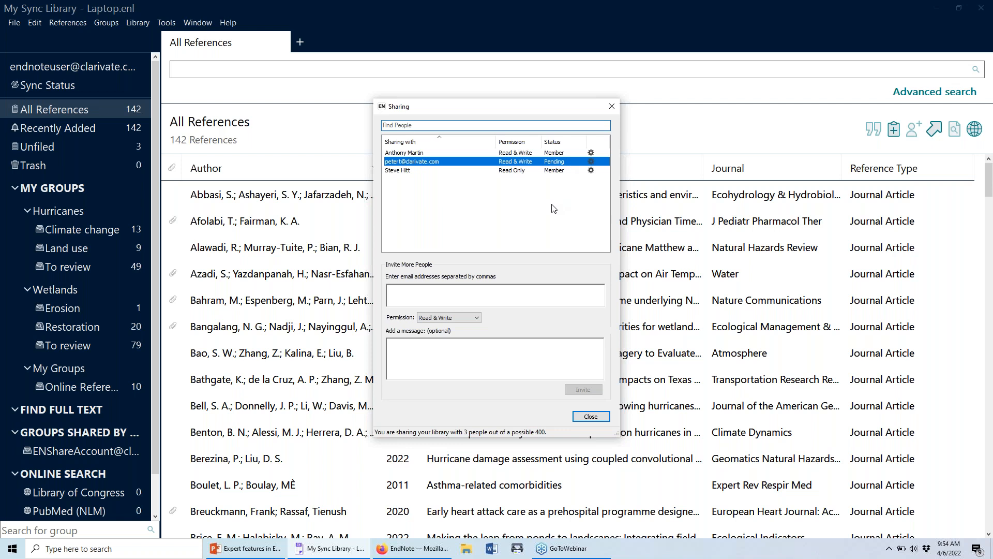
click(591, 162)
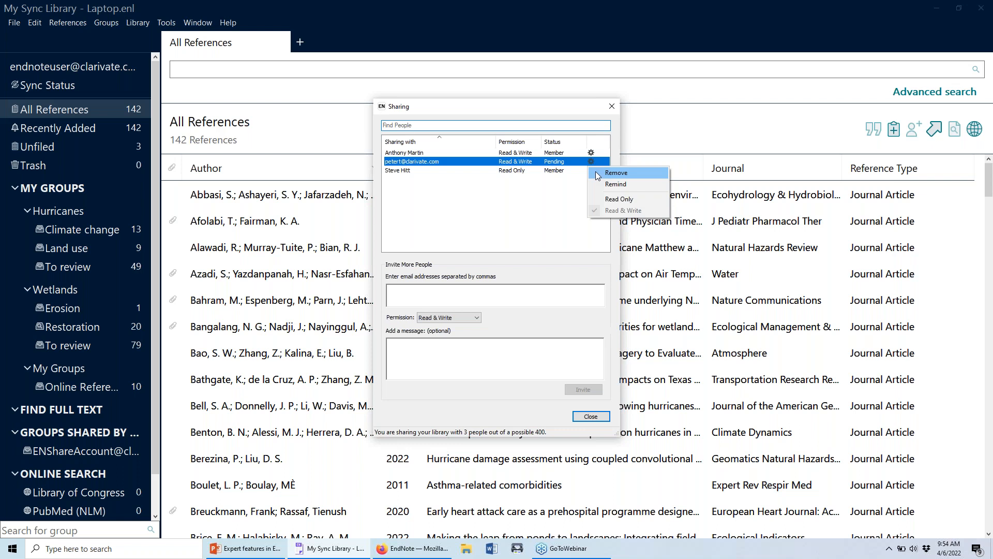
click(616, 173)
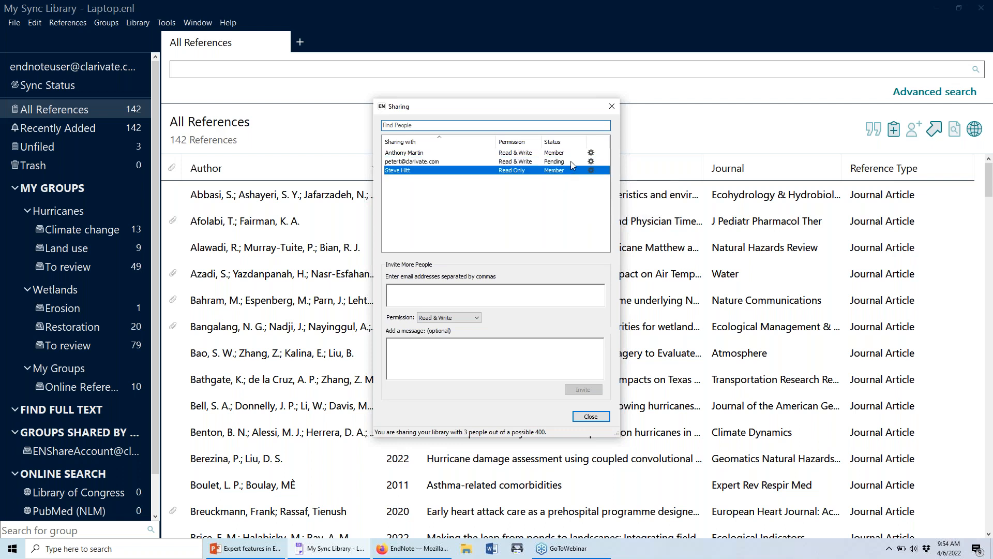
click(570, 161)
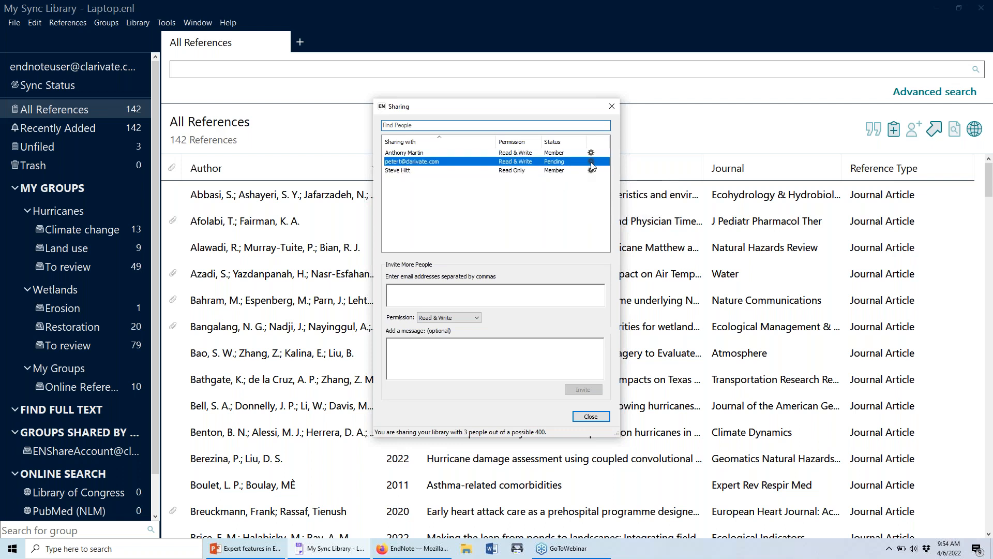
click(591, 164)
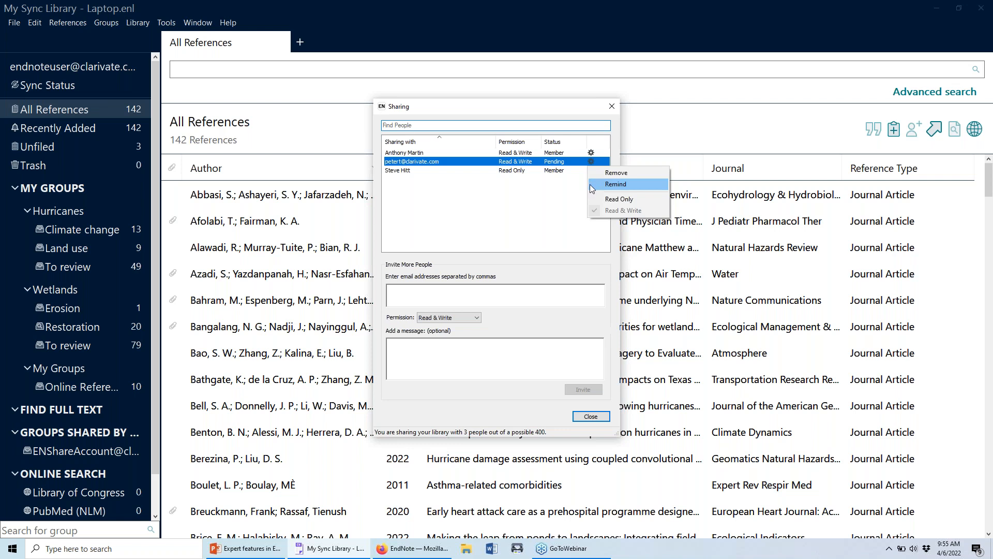
click(579, 192)
Review the read-only collaborator's access options, then close the Sharing dialog.
click(590, 173)
click(590, 172)
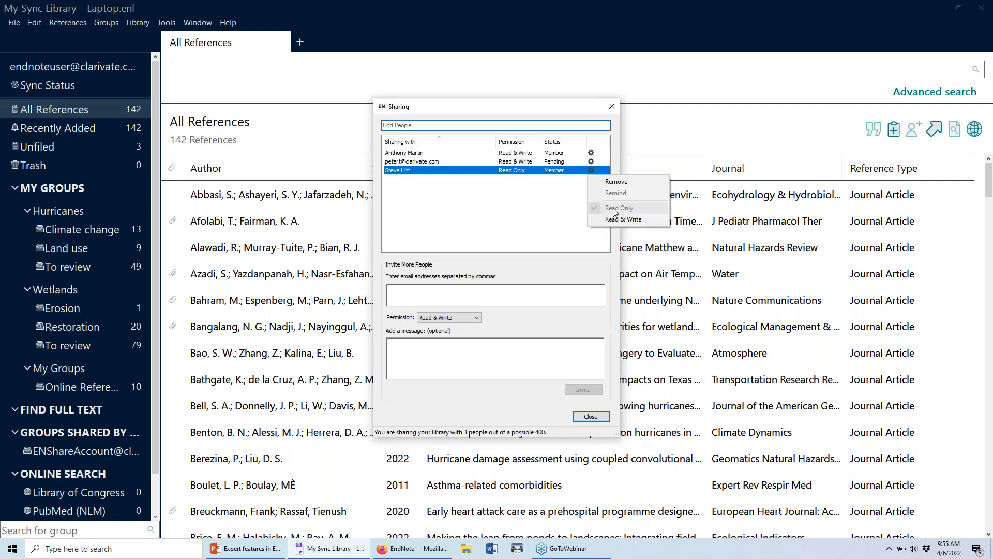
click(638, 219)
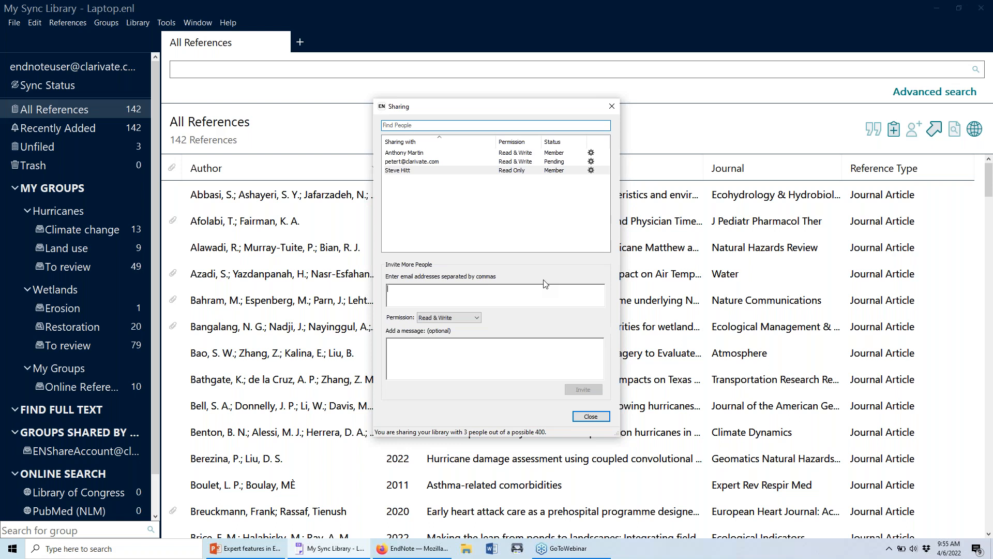
click(590, 417)
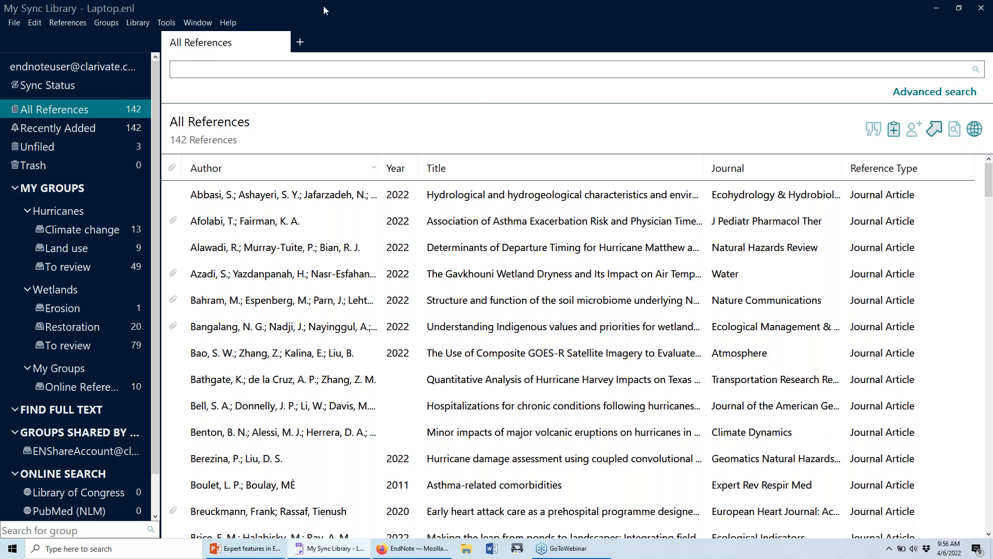
Open the ENShareAccount library from File > Open Shared Library in its own window.
click(14, 26)
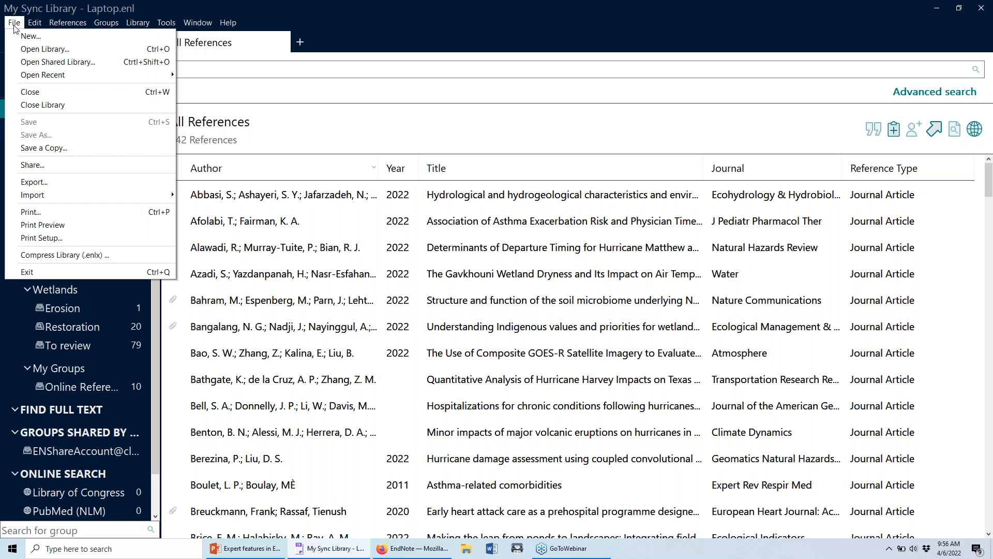
click(14, 67)
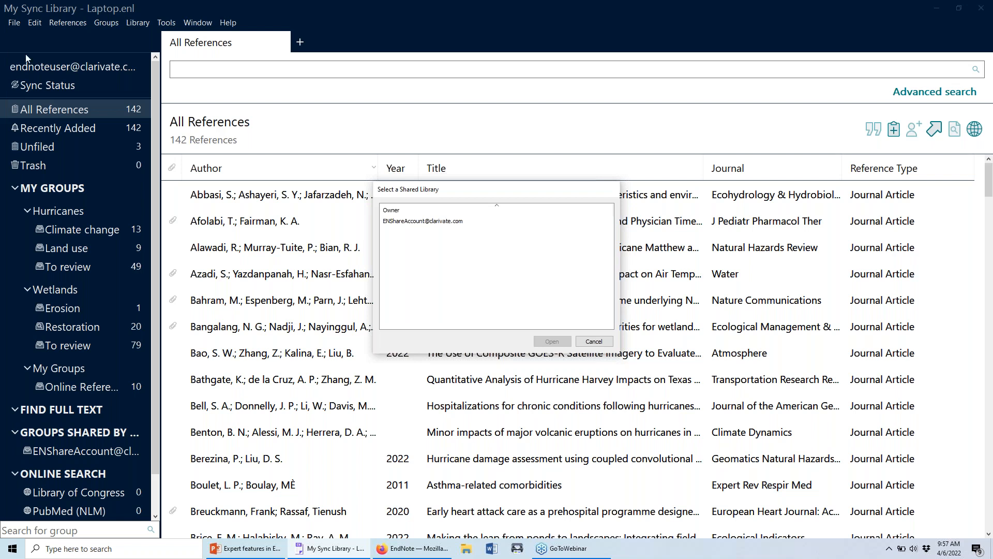
click(419, 222)
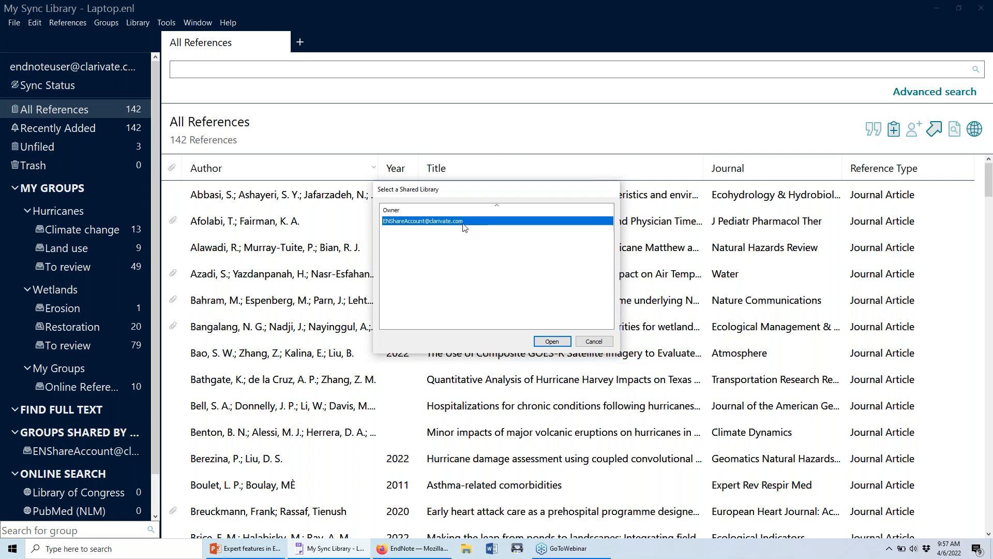
click(552, 341)
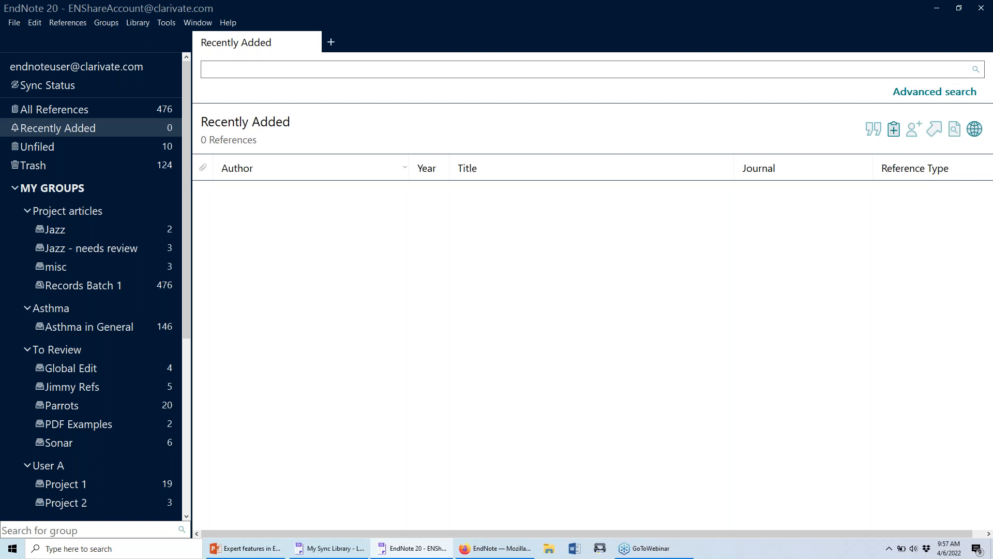
List All References (476) in the shared library, then restore and re-maximize its window.
click(153, 112)
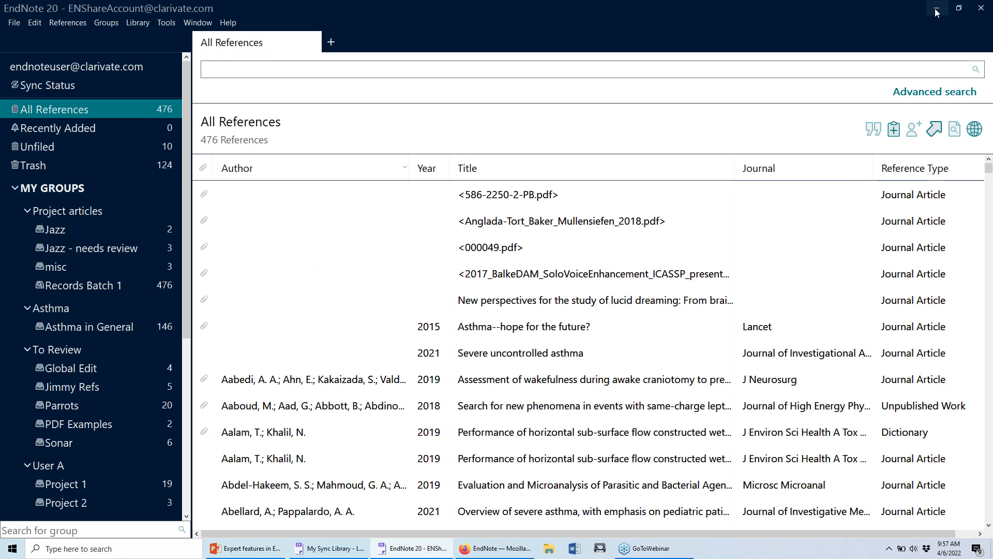
click(958, 8)
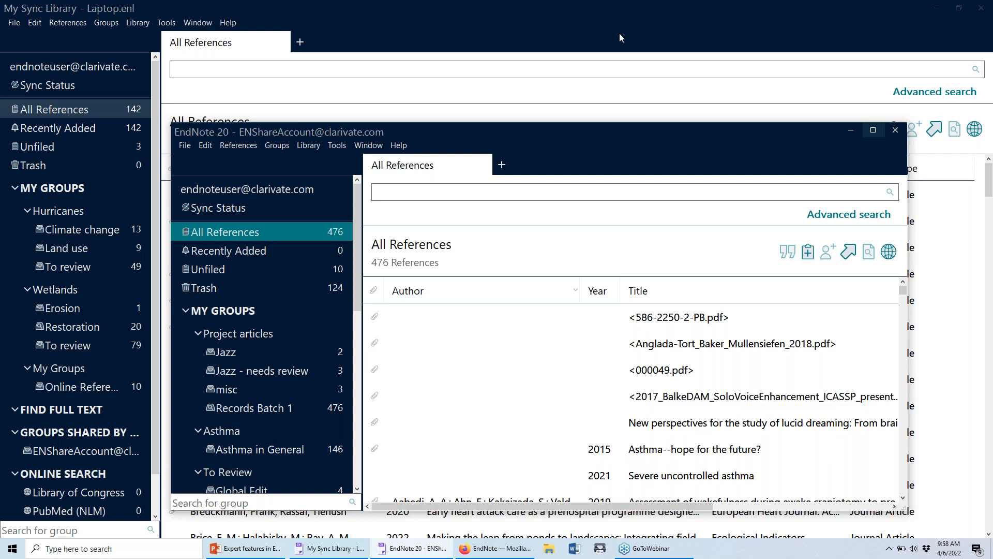
click(874, 129)
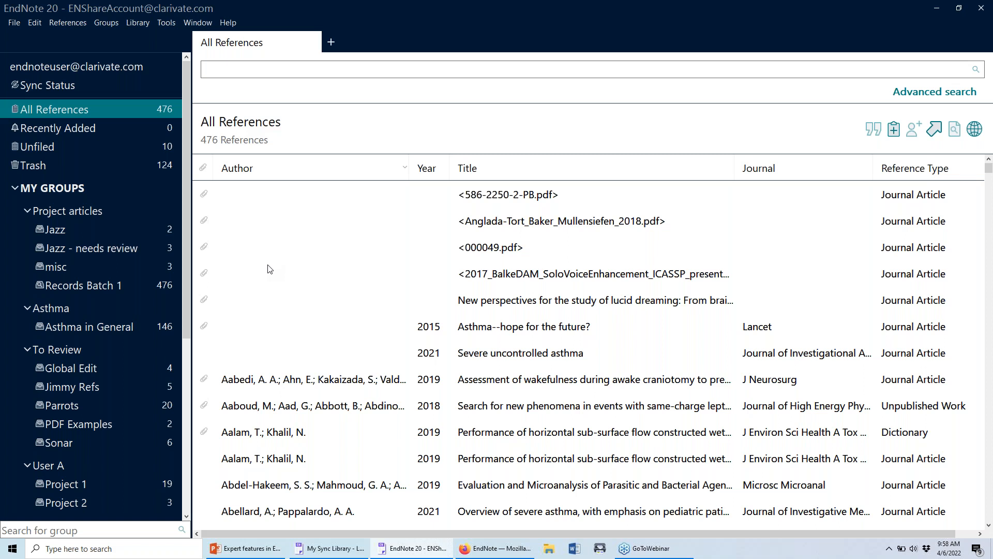
Select the Aaboud 2018 reference and scroll through its details.
click(348, 410)
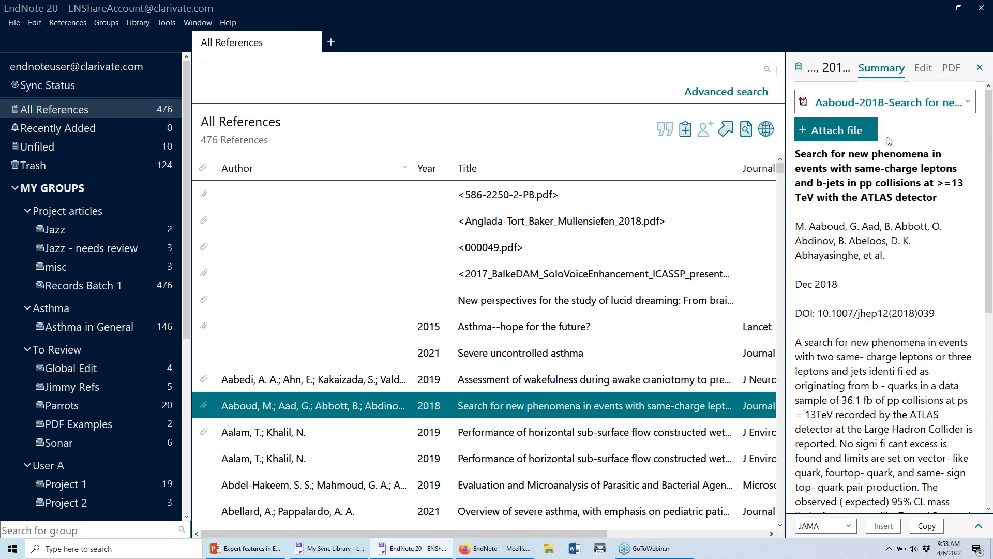
scroll(896, 189, down, 1)
scroll(896, 189, down, 5)
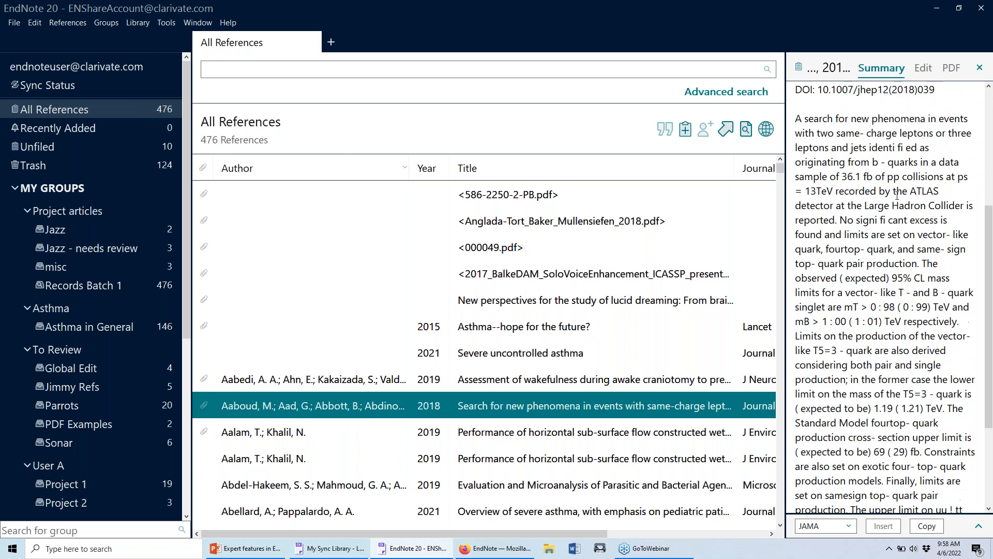
scroll(896, 189, up, 4)
scroll(897, 196, up, 2)
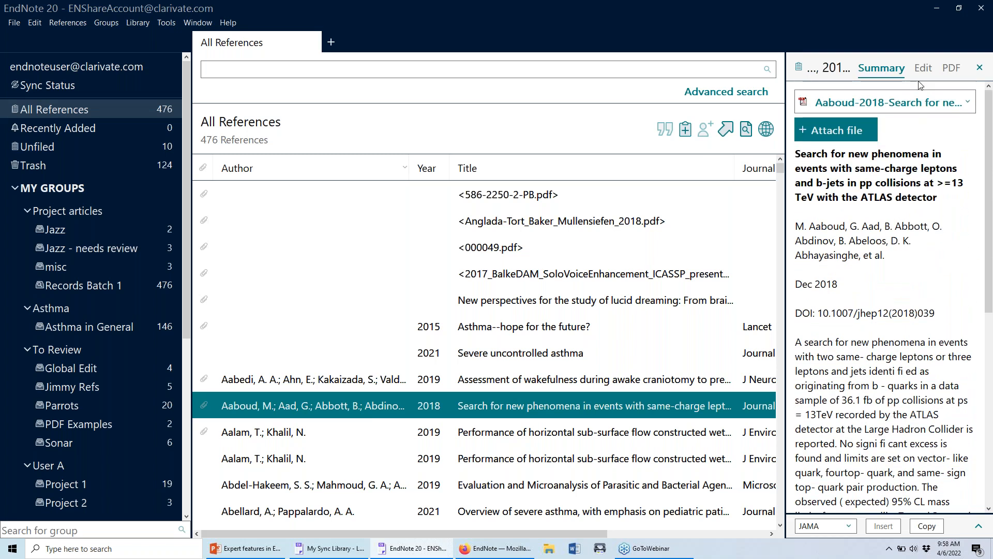
Preview its PDF in a widened side panel, then return to Summary and show the attachment actions.
click(916, 105)
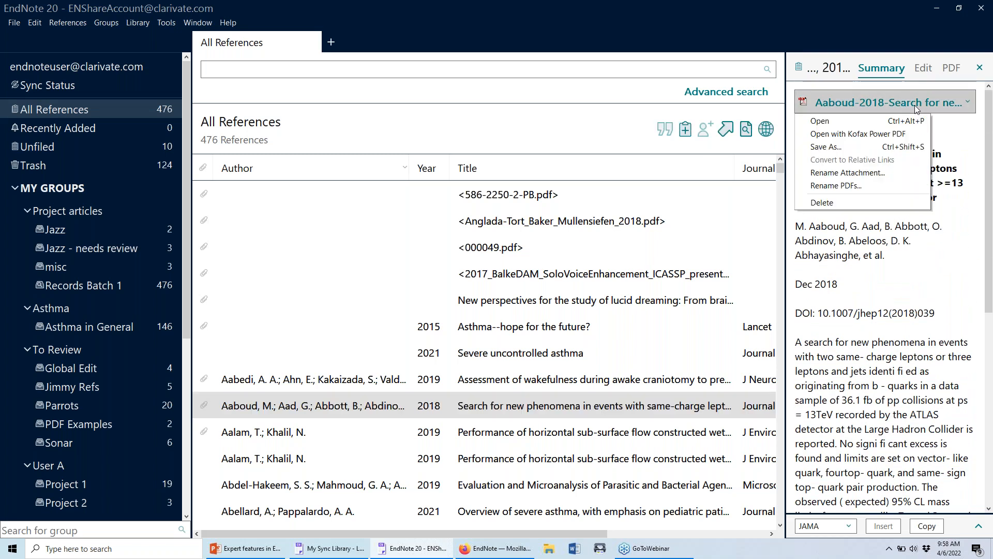
click(950, 68)
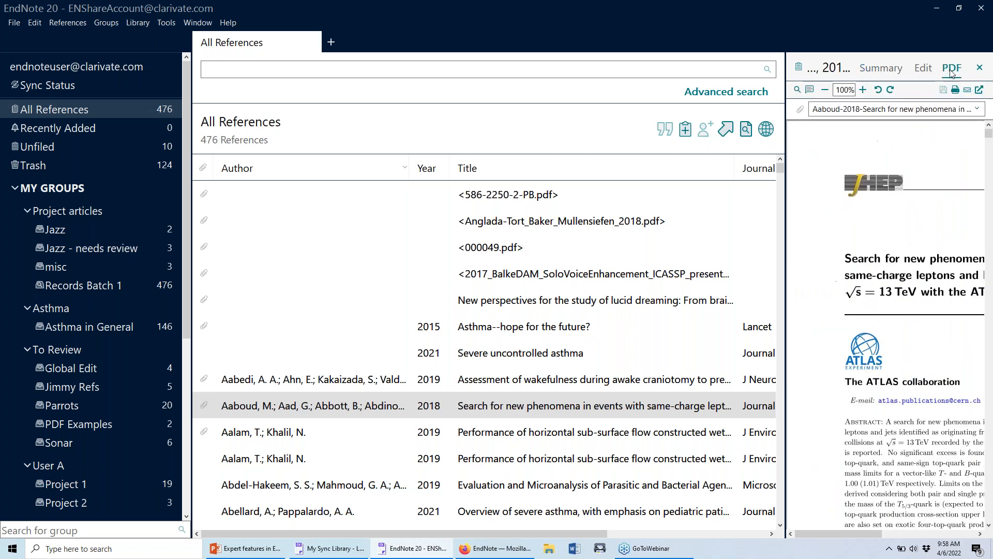
drag(785, 135, 680, 135)
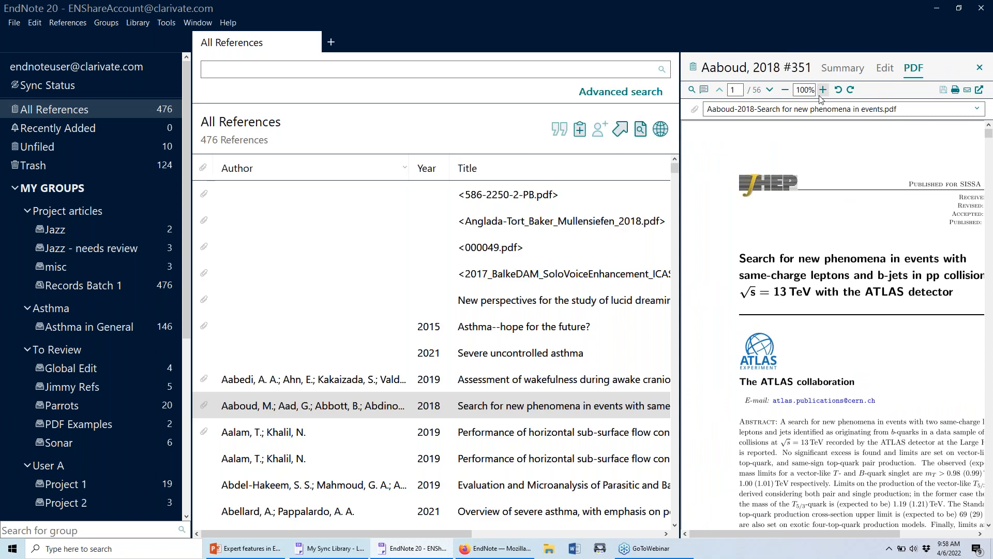
click(831, 69)
click(816, 102)
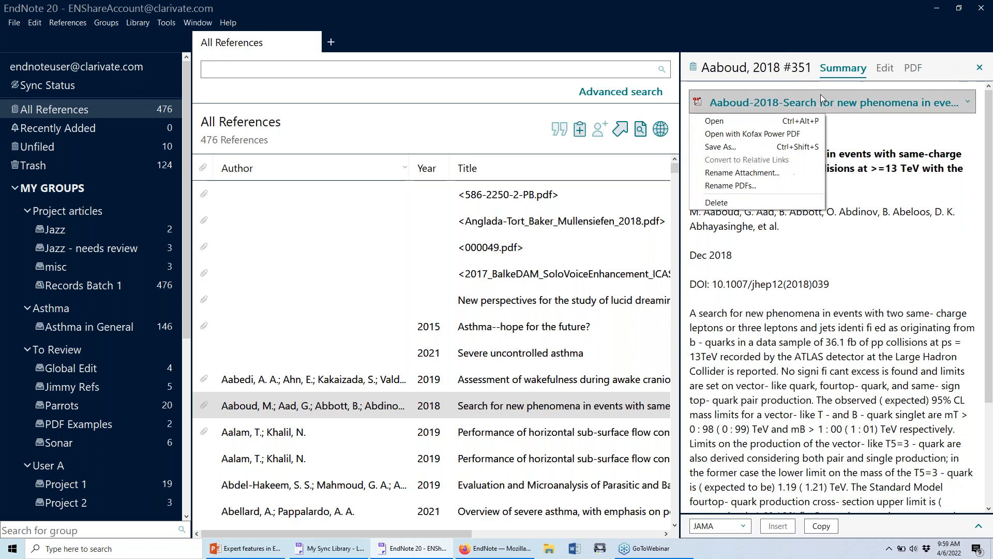
Open the Aaboud-2018 PDF in its own window and zoom it to 200%.
click(810, 121)
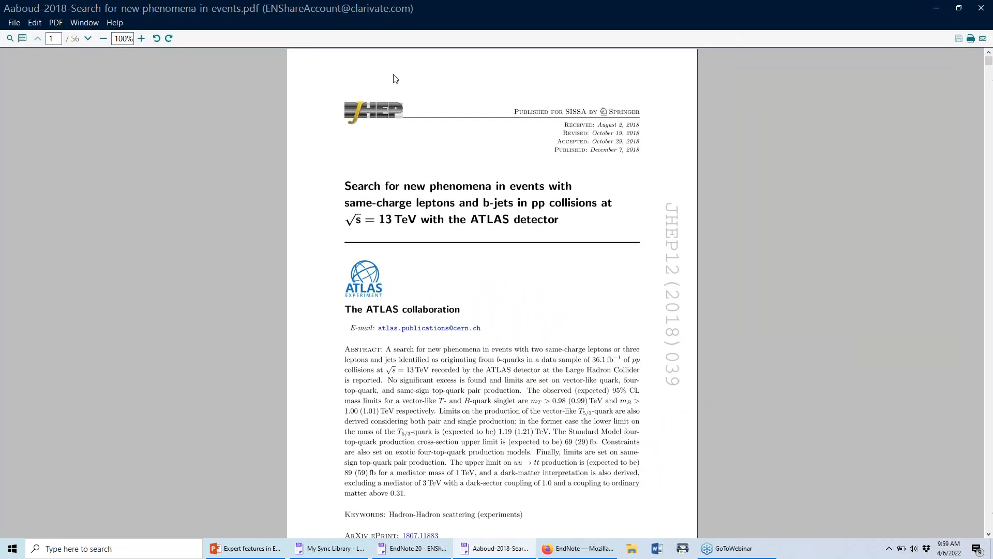
click(140, 39)
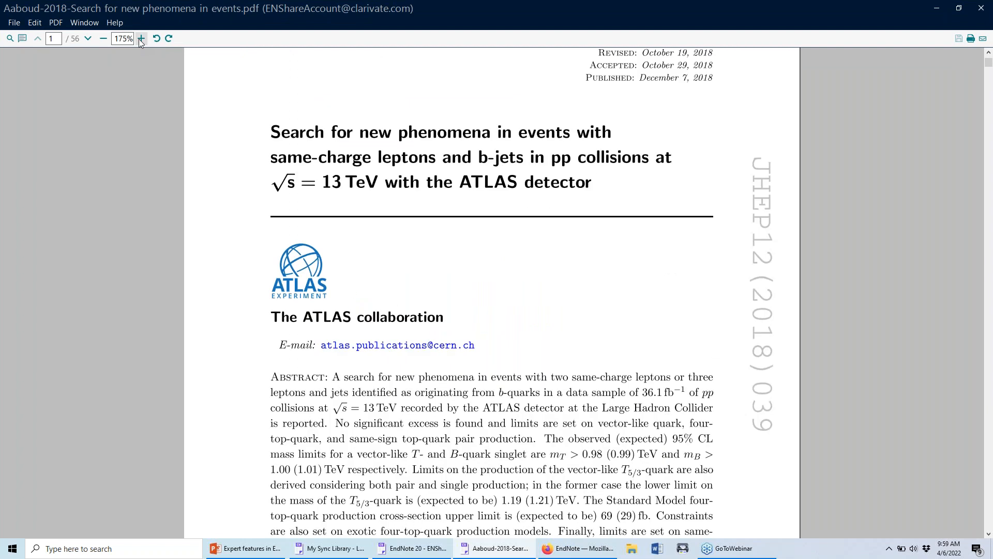
scroll(121, 130, up, 5)
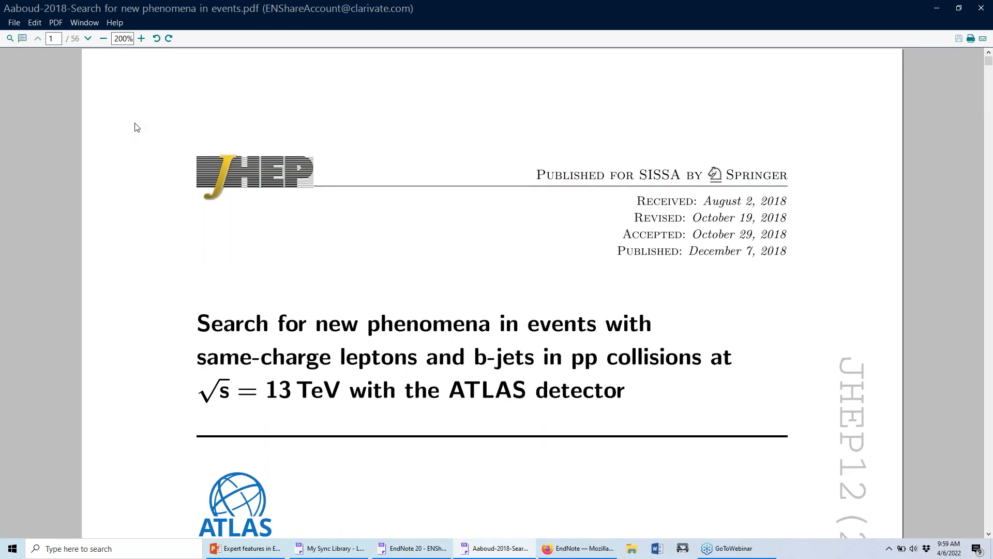
scroll(158, 144, down, 1)
scroll(161, 140, down, 12)
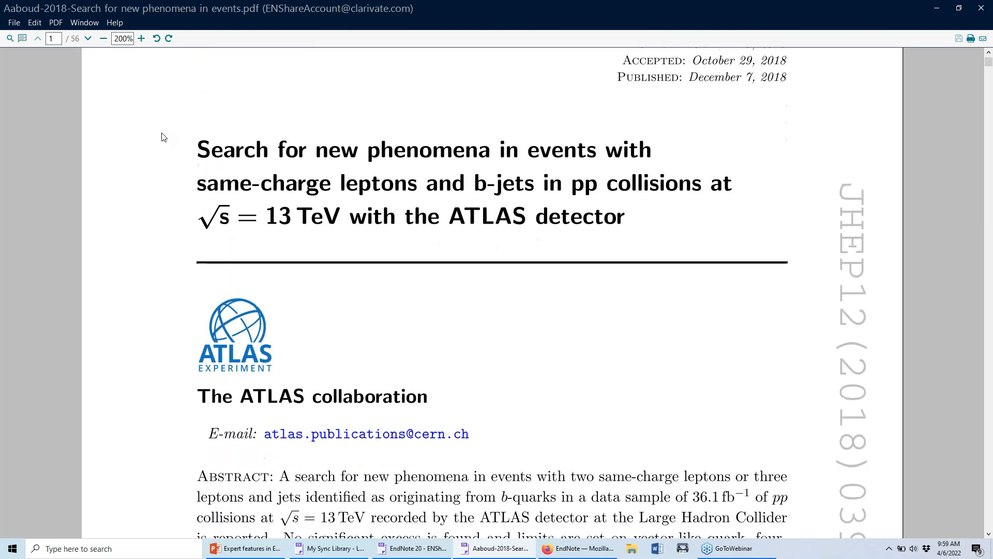
scroll(165, 136, up, 9)
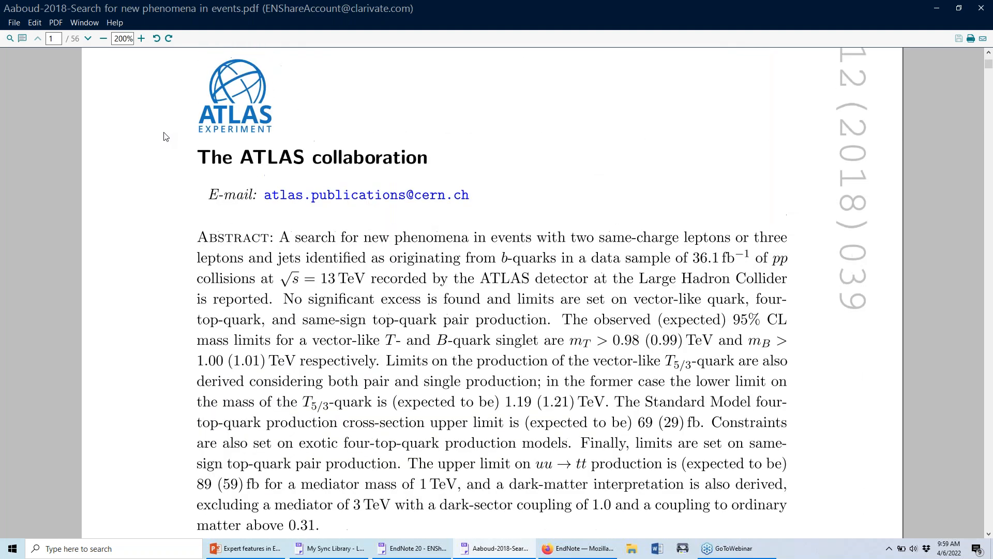
scroll(163, 139, up, 3)
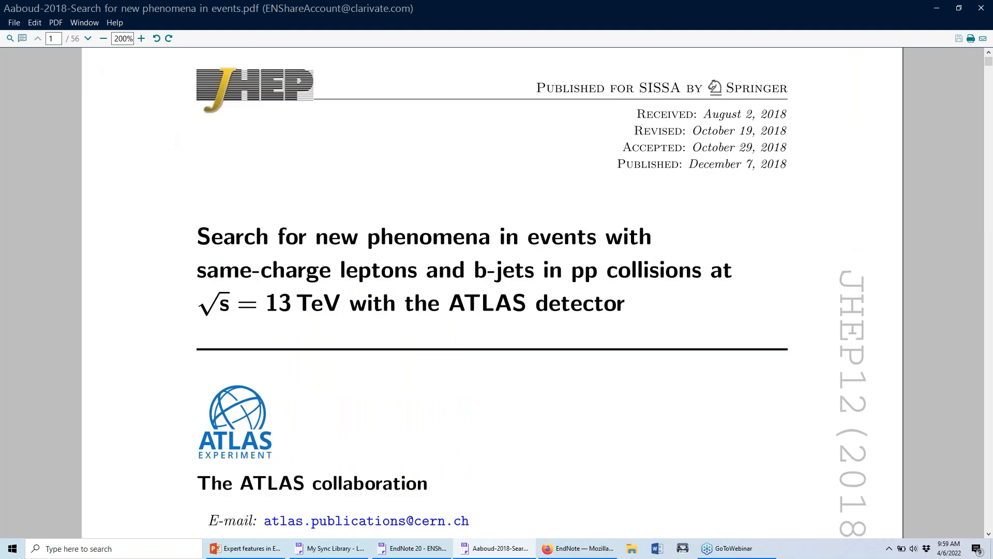
Highlight the paper's three-line title in yellow with the Highlight markup tool.
click(23, 38)
click(23, 56)
drag(198, 255, 307, 255)
drag(374, 293, 674, 332)
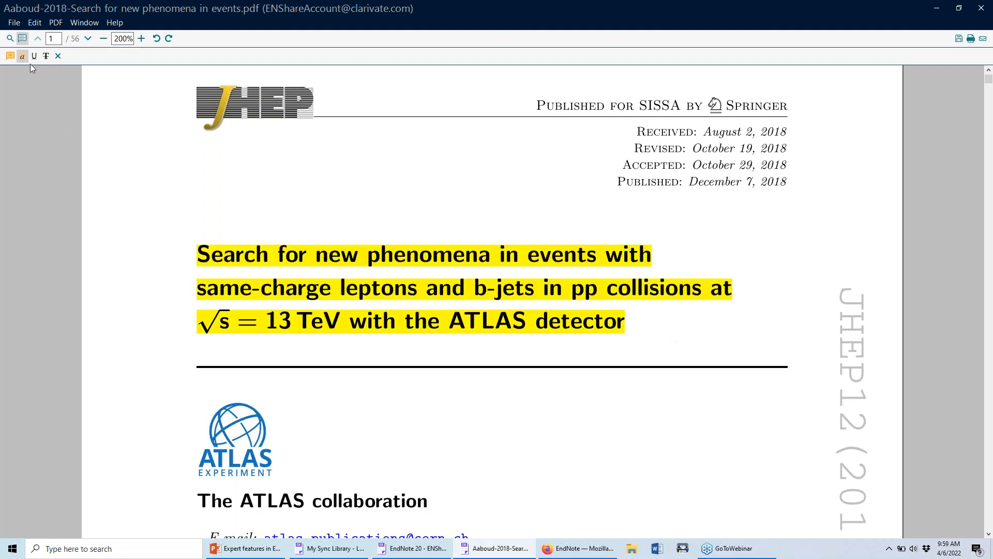
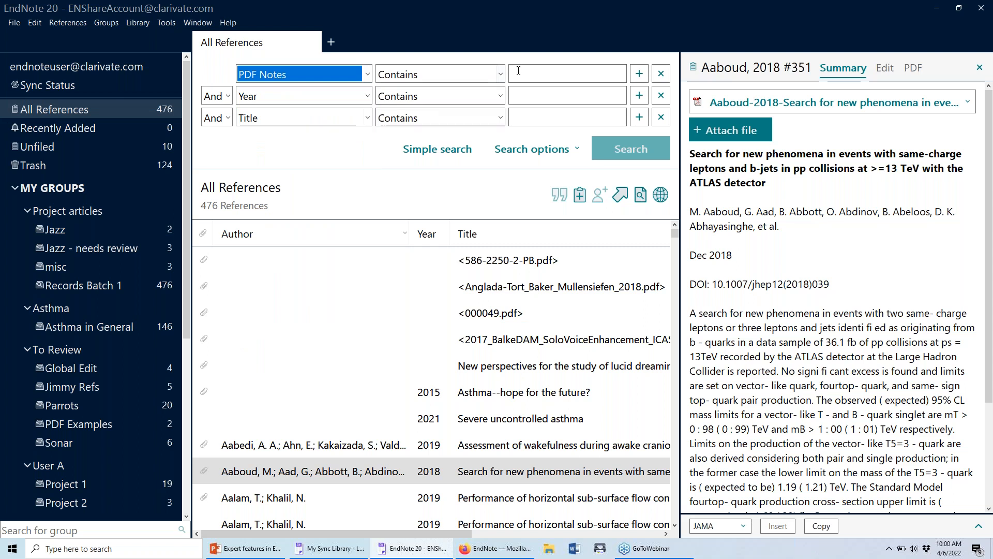
Search PDF Notes for 'interesting article' (7 hits), then return to the simple view of all 476 references.
text(inter)
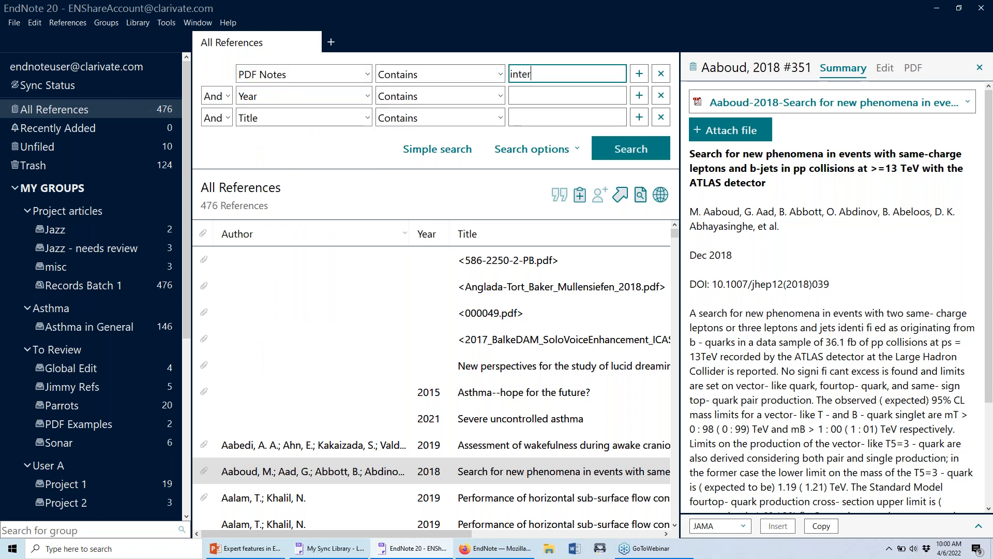
text(esting article)
click(636, 150)
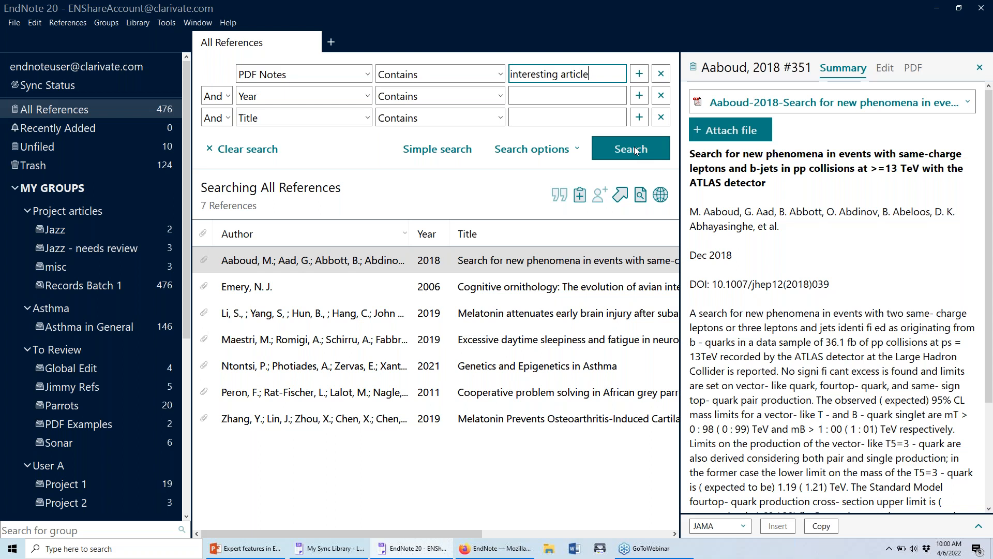
click(454, 150)
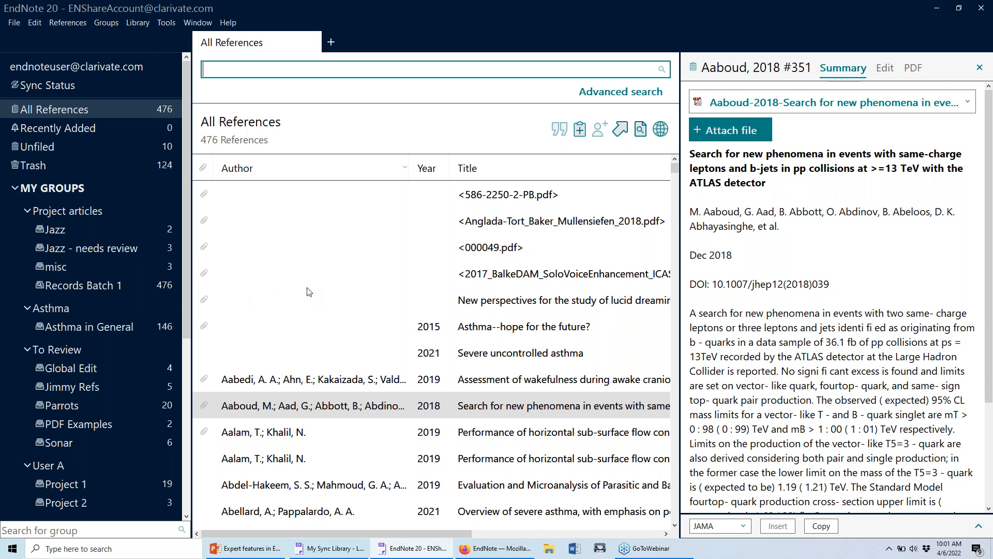
Show the Sync Status page and list the recent shared-library transactions.
click(116, 88)
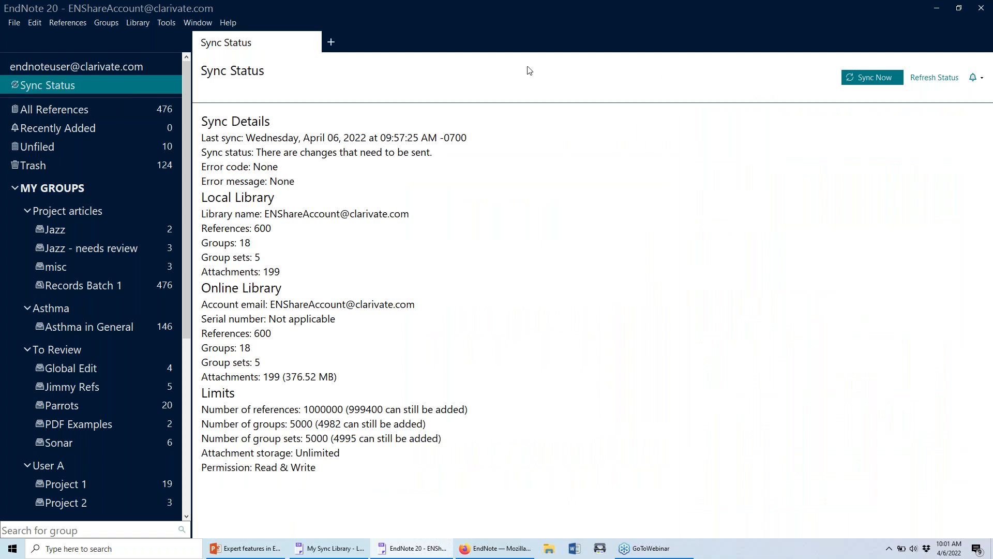
click(983, 56)
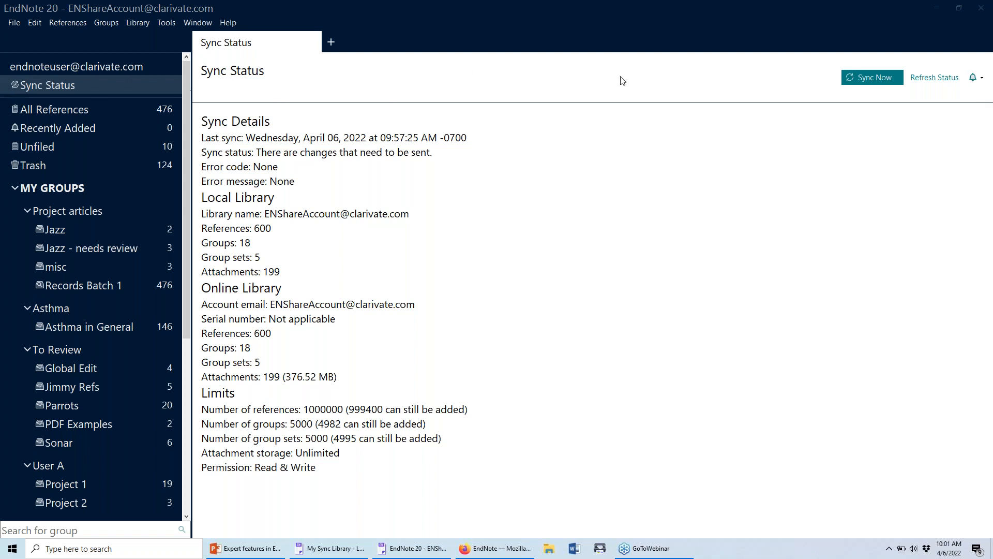
click(981, 79)
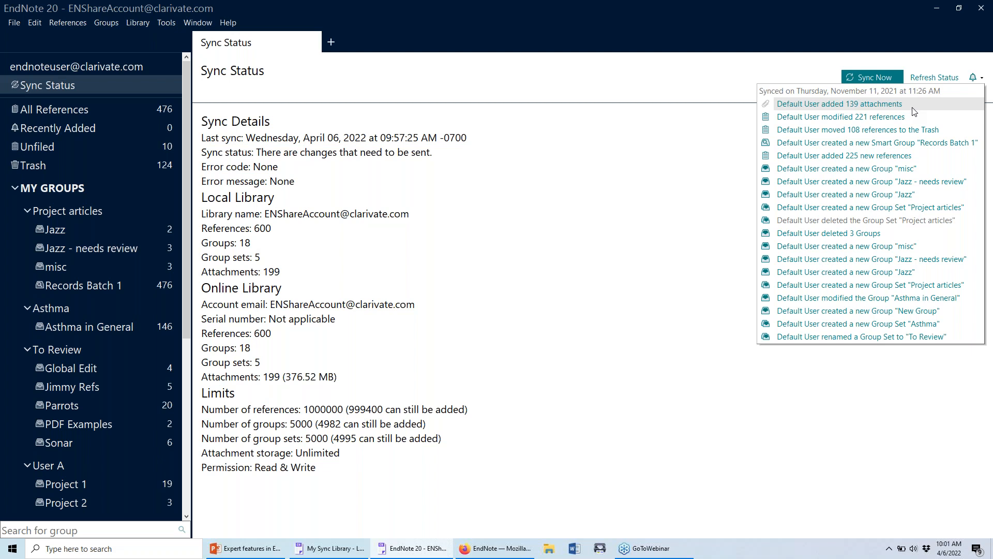
Browse the Activity Feed of references from the 'added 139 attachments' transaction.
click(883, 105)
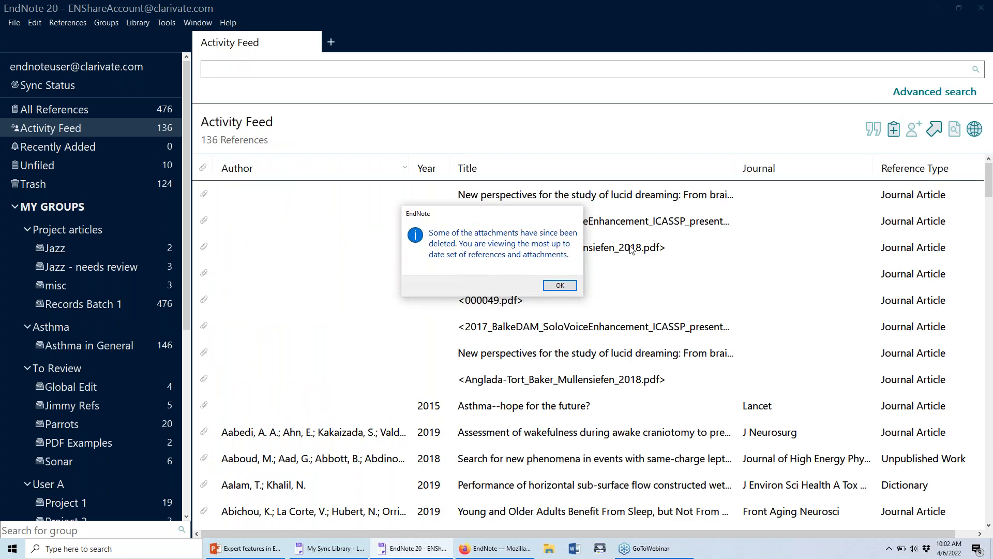
click(568, 286)
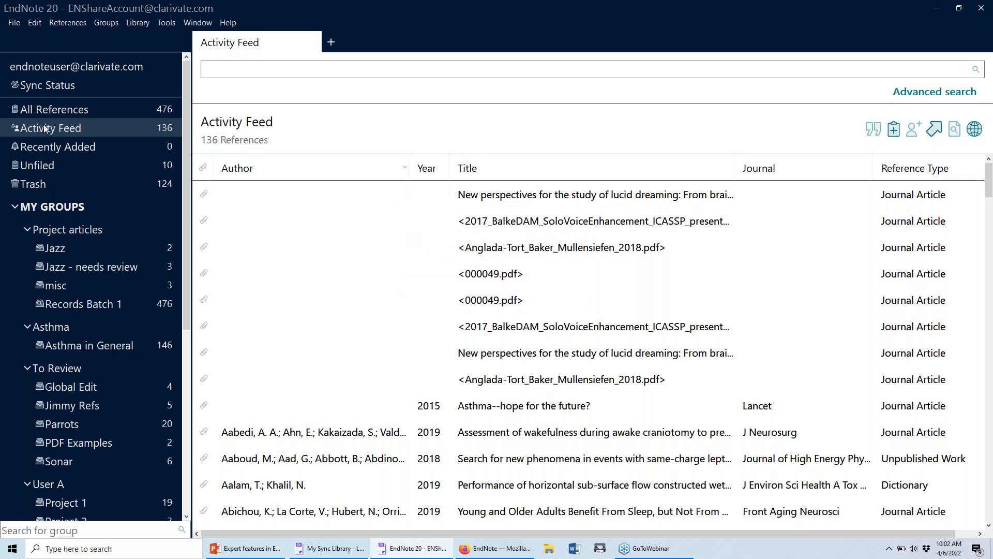
scroll(408, 249, down, 12)
scroll(409, 248, down, 15)
scroll(413, 280, up, 20)
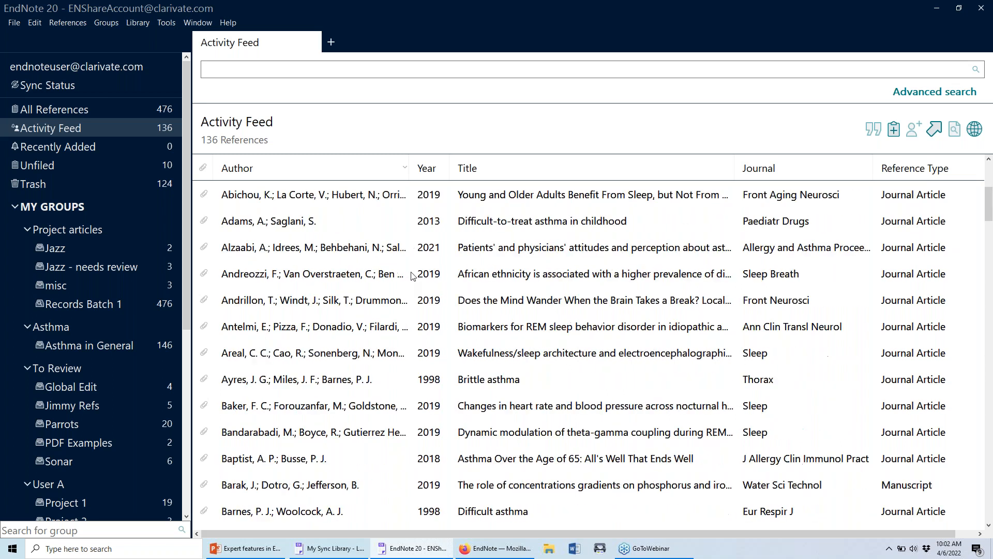
scroll(412, 275, up, 4)
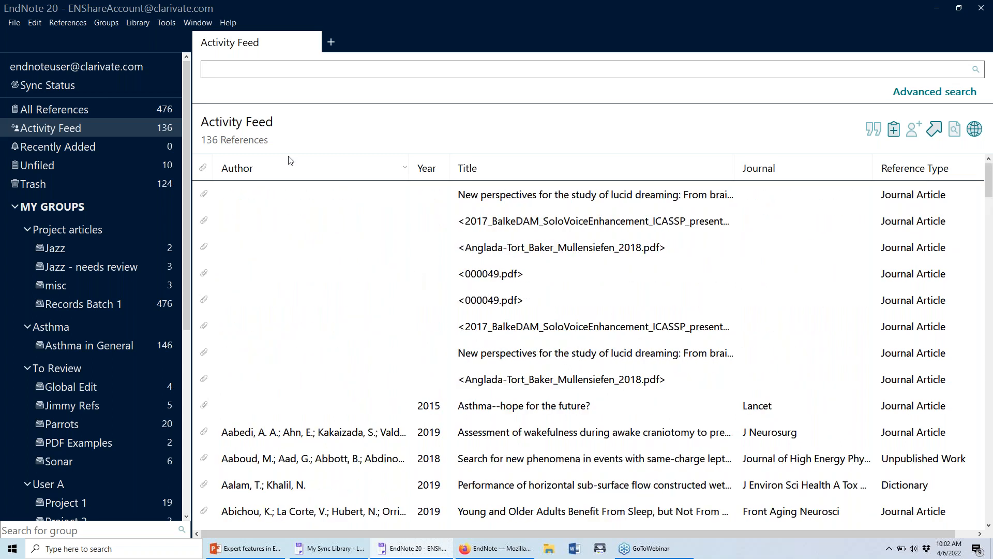
Recheck the Sync Status transactions, then switch to All References.
click(90, 88)
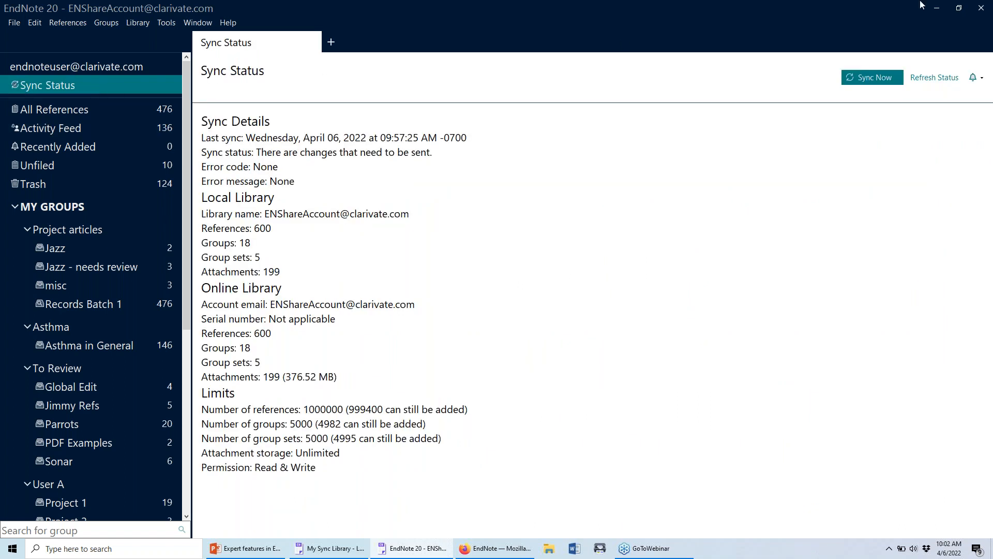
click(982, 78)
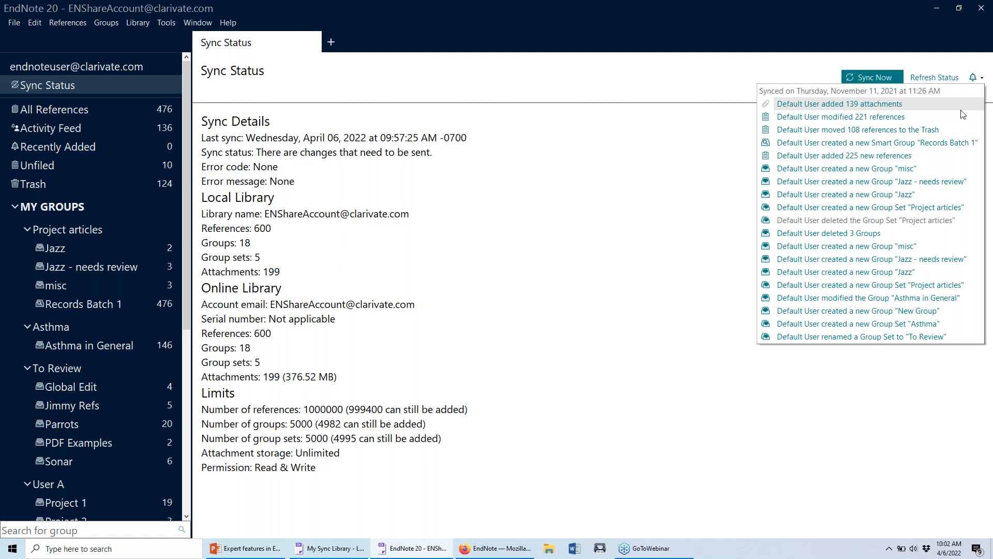
click(26, 107)
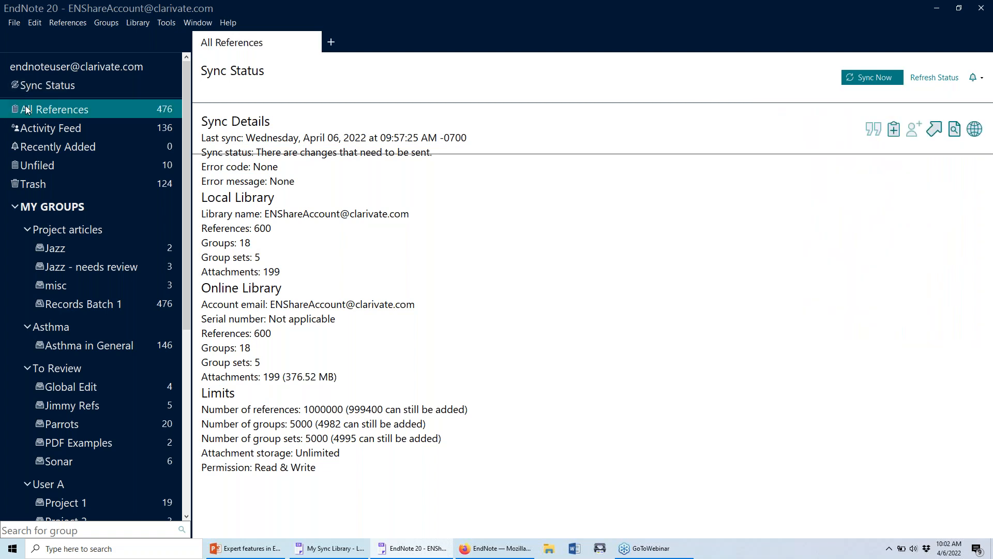
Look over the File menu without choosing anything, then show all references again.
click(14, 23)
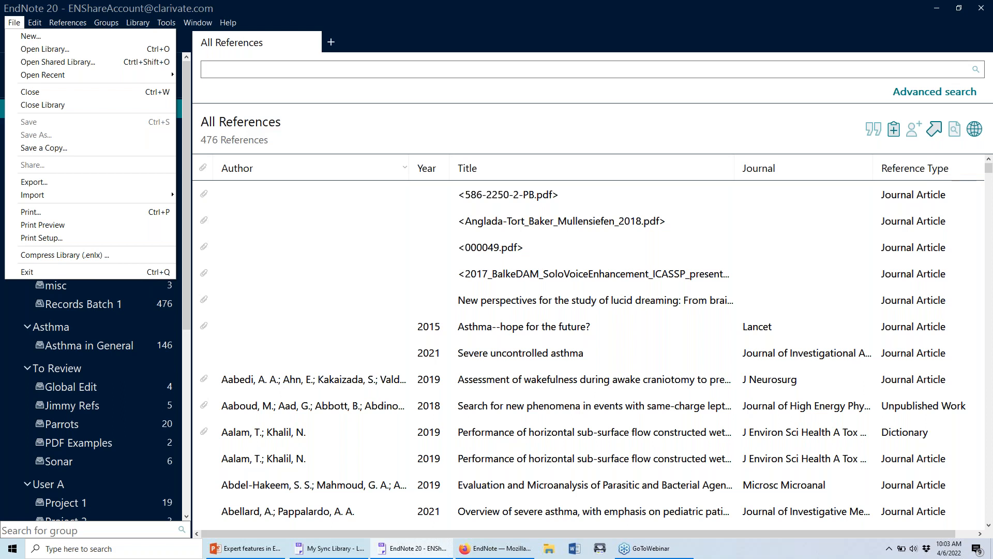
click(278, 279)
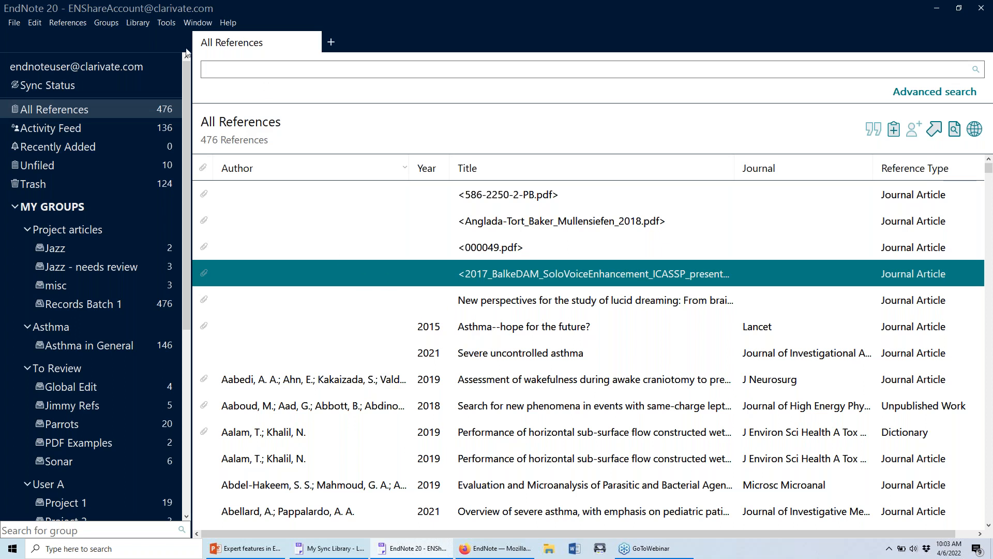
click(68, 110)
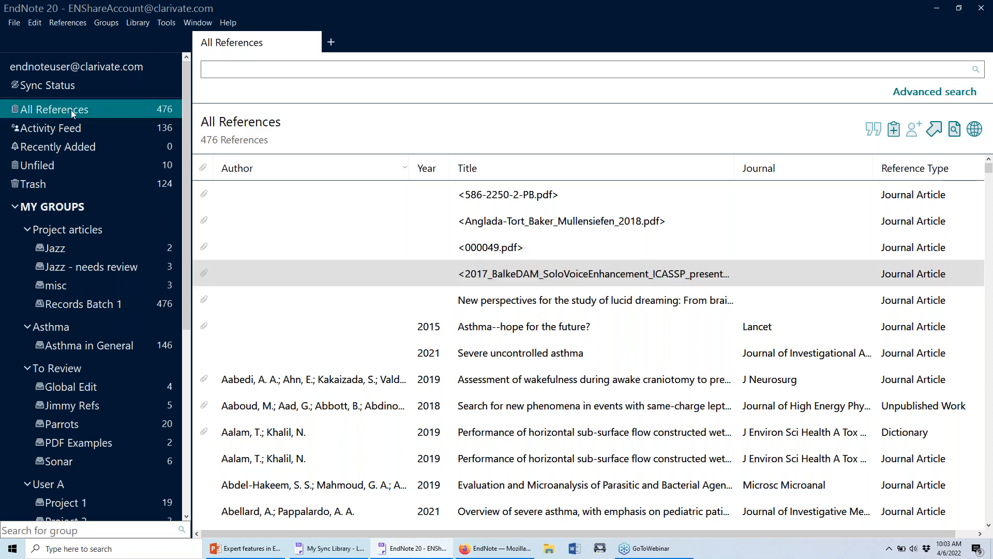
Select the 2-reference Jazz group, then exit EndNote and sync the unsent changes.
click(137, 24)
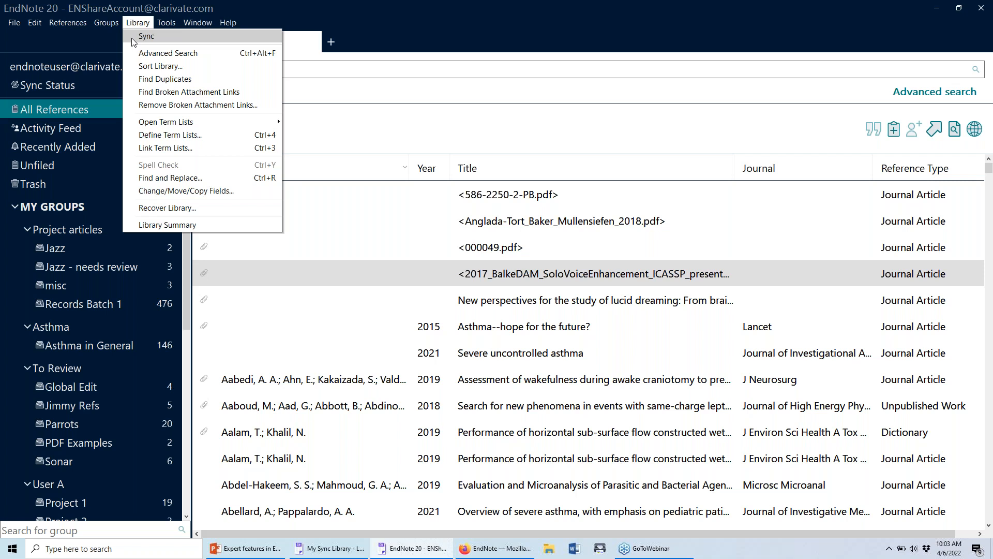
click(137, 24)
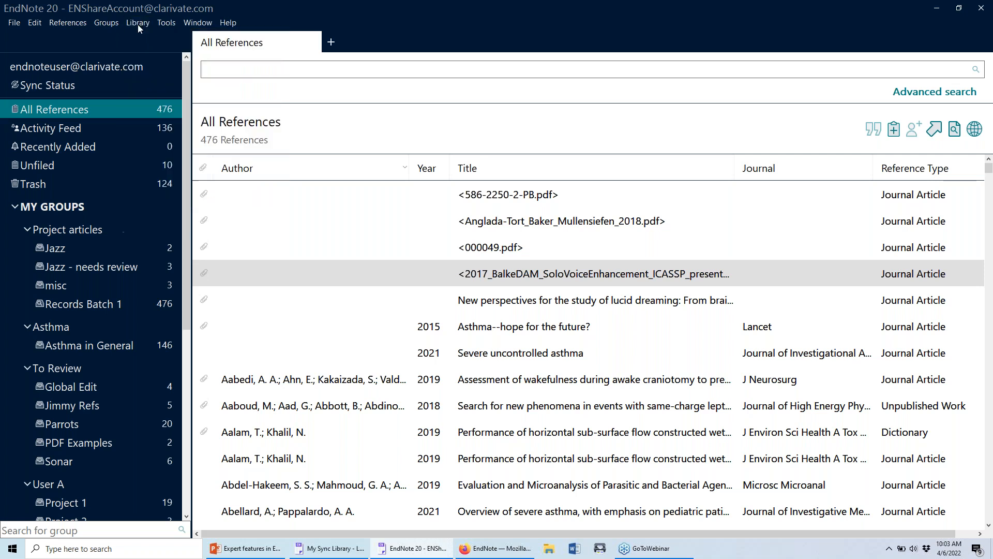
click(129, 247)
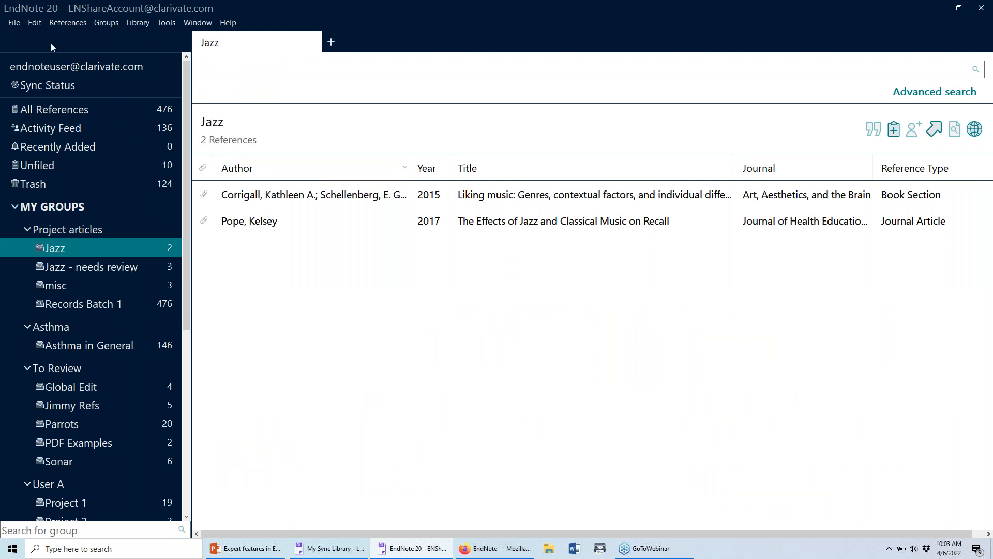
click(15, 23)
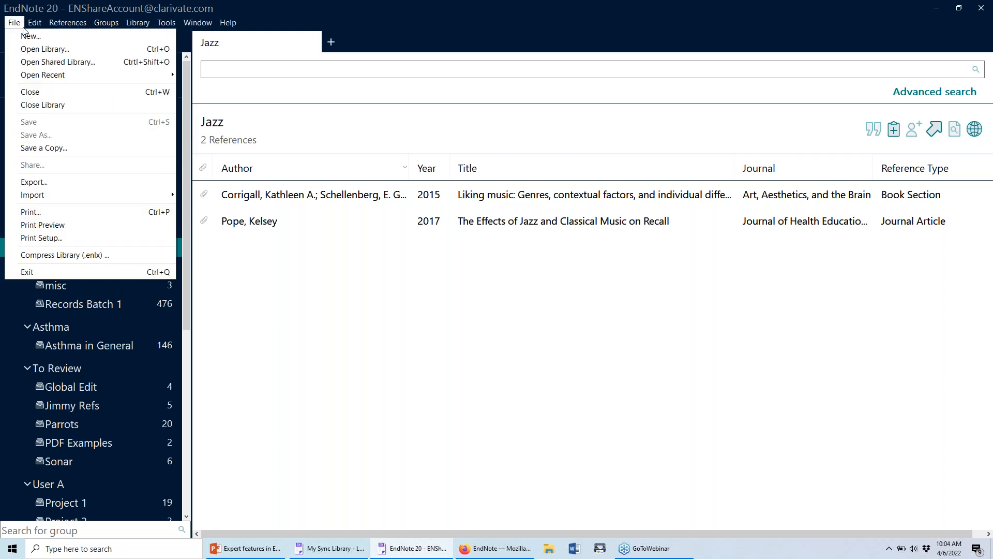
click(34, 271)
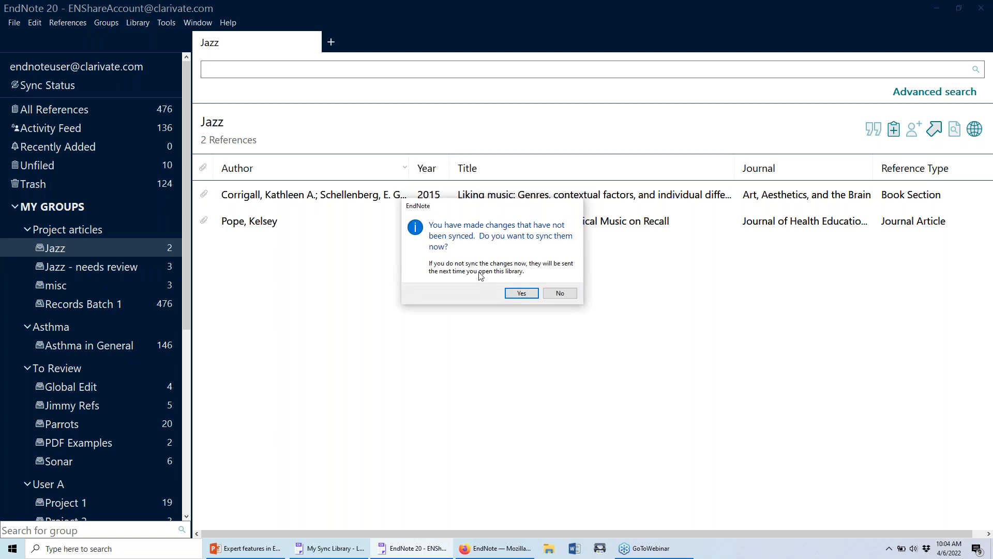
click(511, 293)
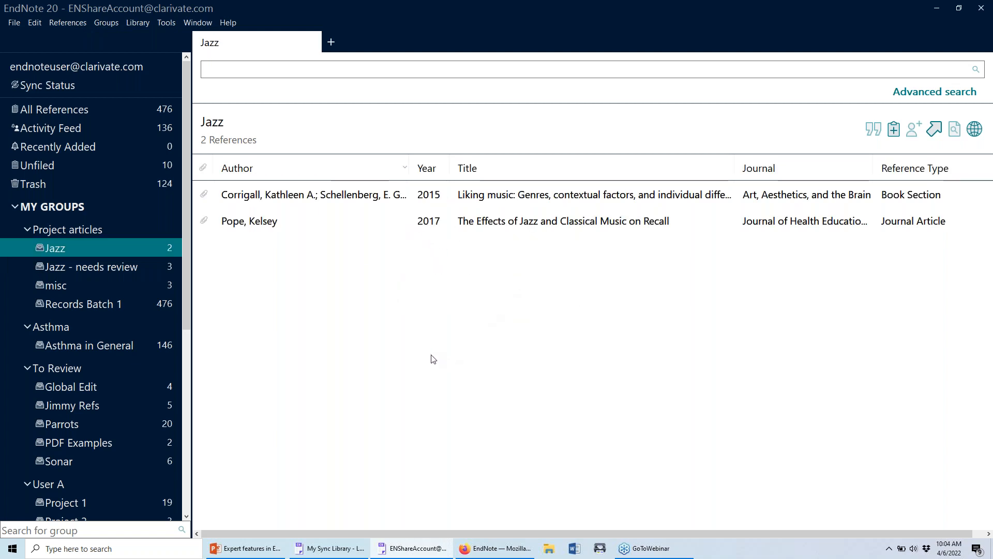
Open My Sync Library - Laptop and select the Azadi, S. reference.
click(14, 22)
click(27, 103)
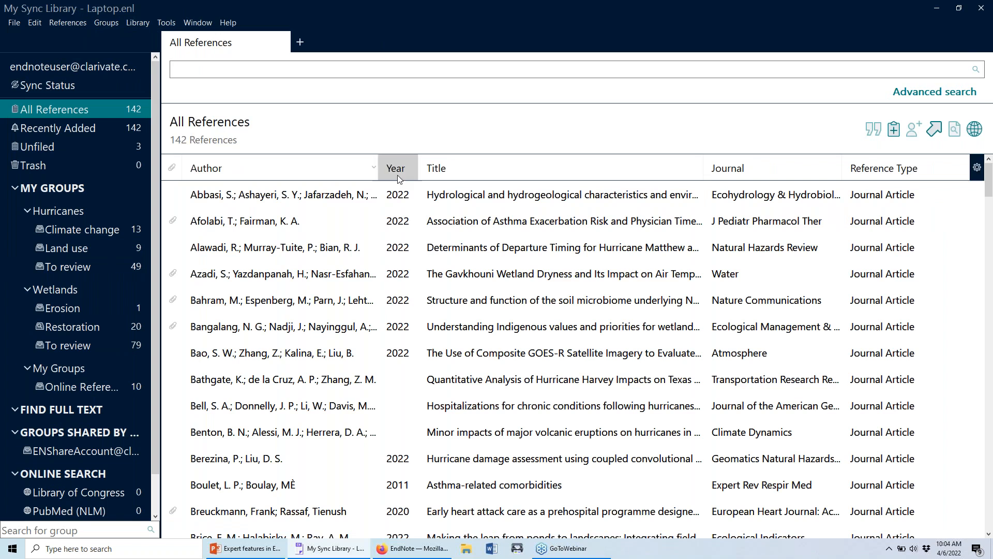
click(329, 277)
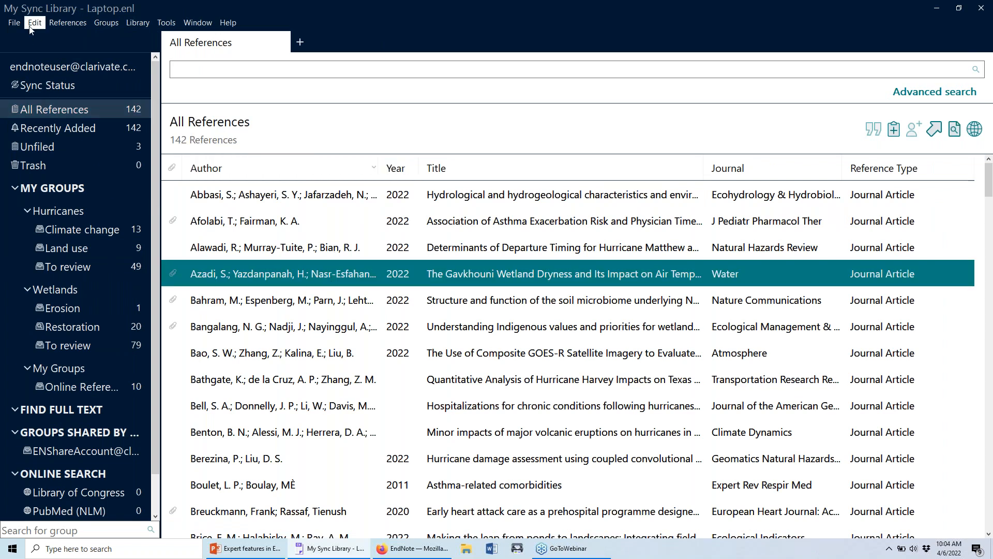
Review the library's Sharing settings, close them, and show the 49 Hurricanes To review references.
click(13, 23)
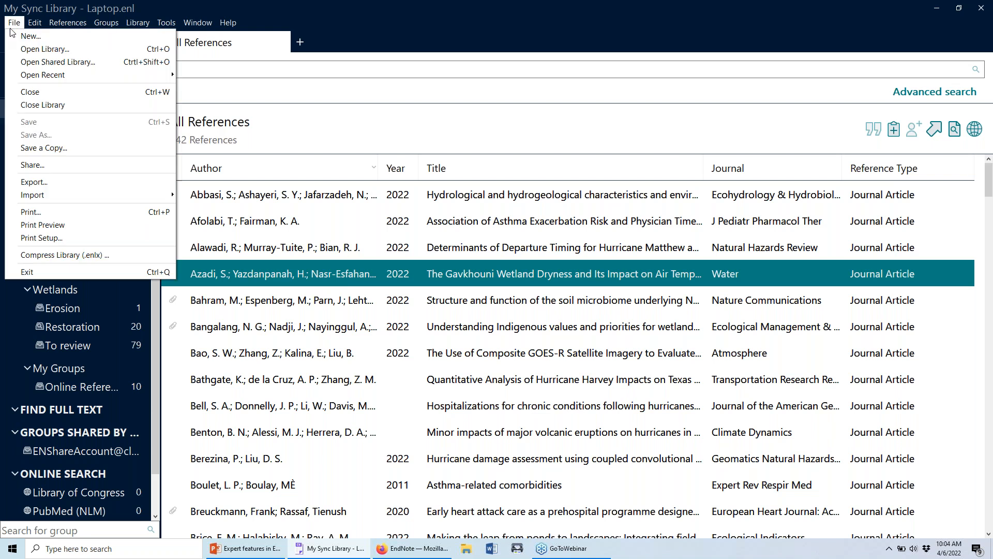
click(50, 165)
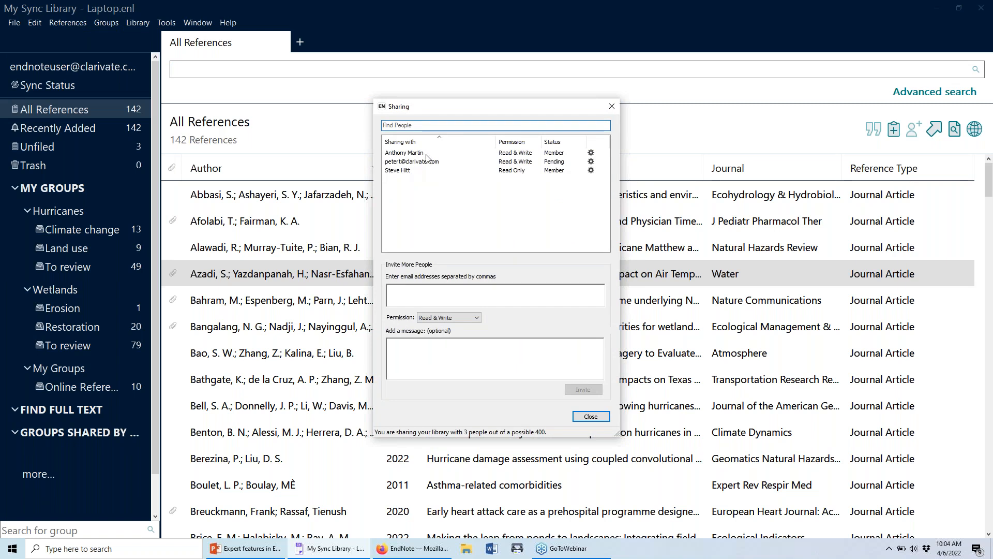
click(615, 110)
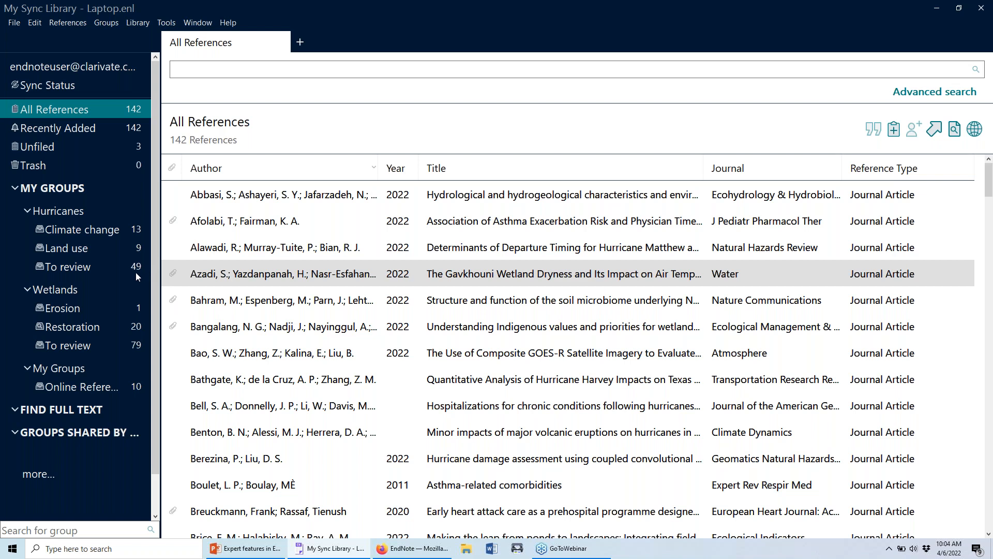
click(41, 267)
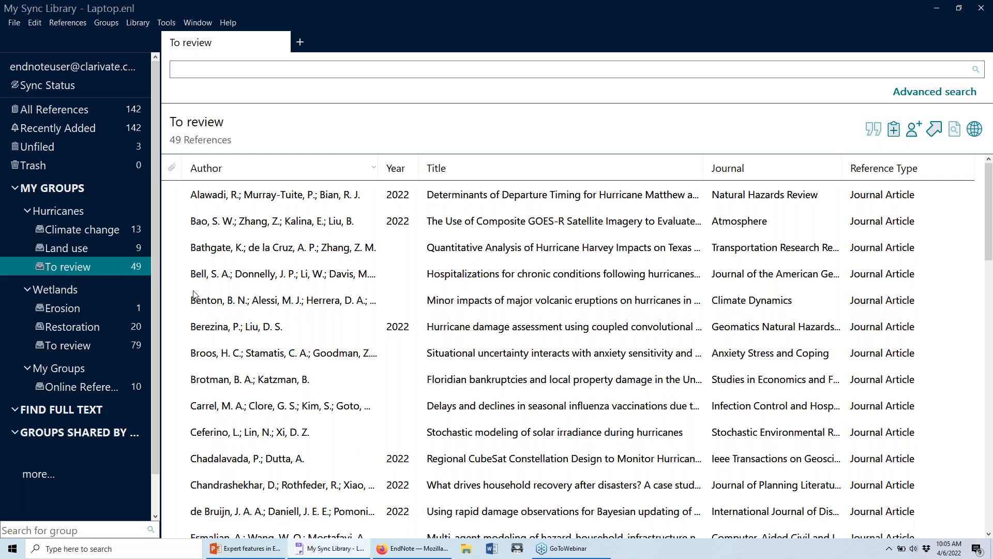
Invite a colleague's e-mail address to the To review group with Read & Write permission.
right_click(71, 270)
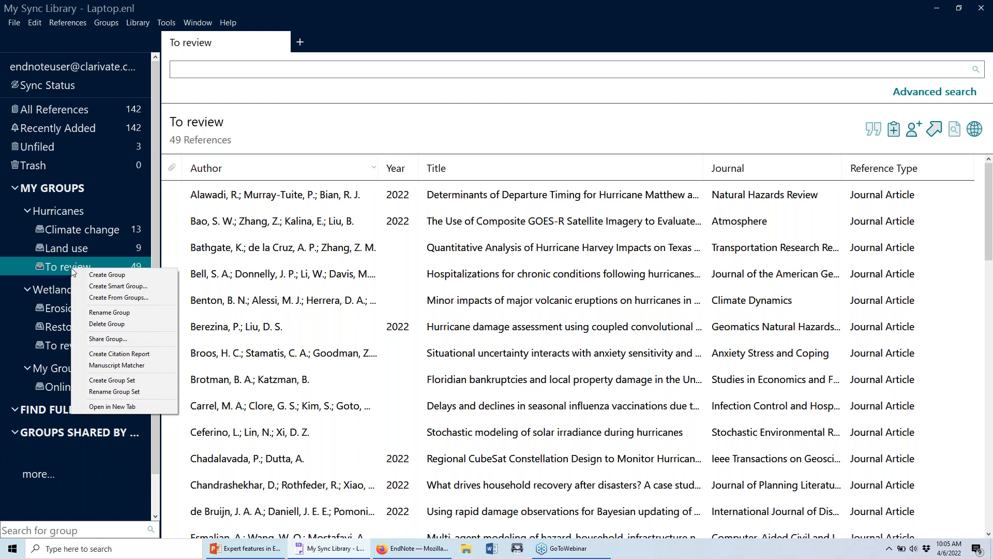
click(83, 337)
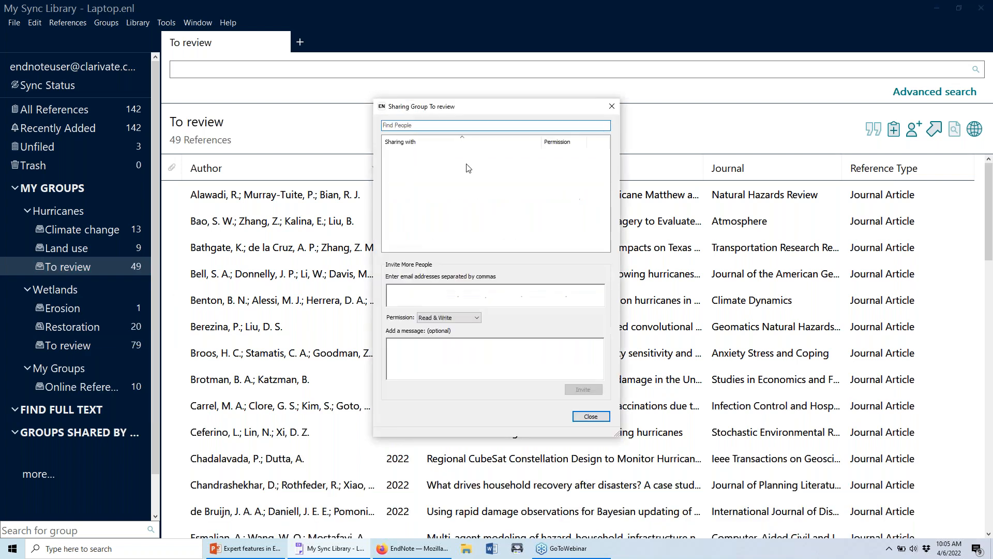
click(457, 296)
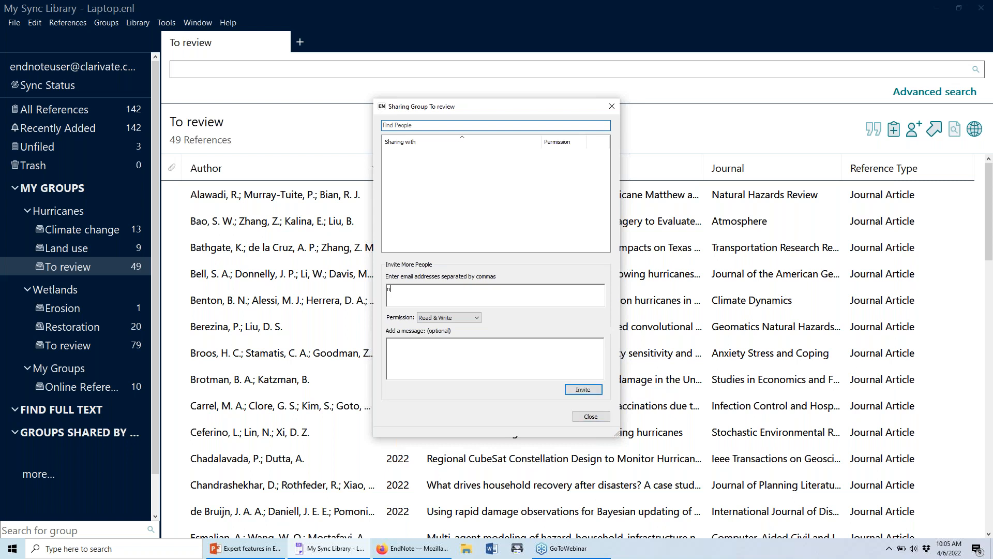
click(480, 318)
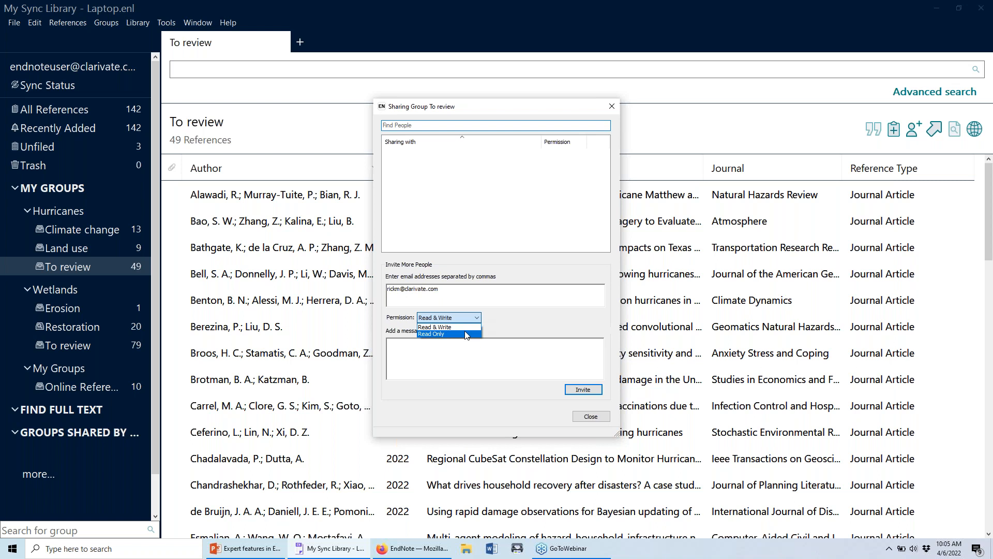
click(467, 334)
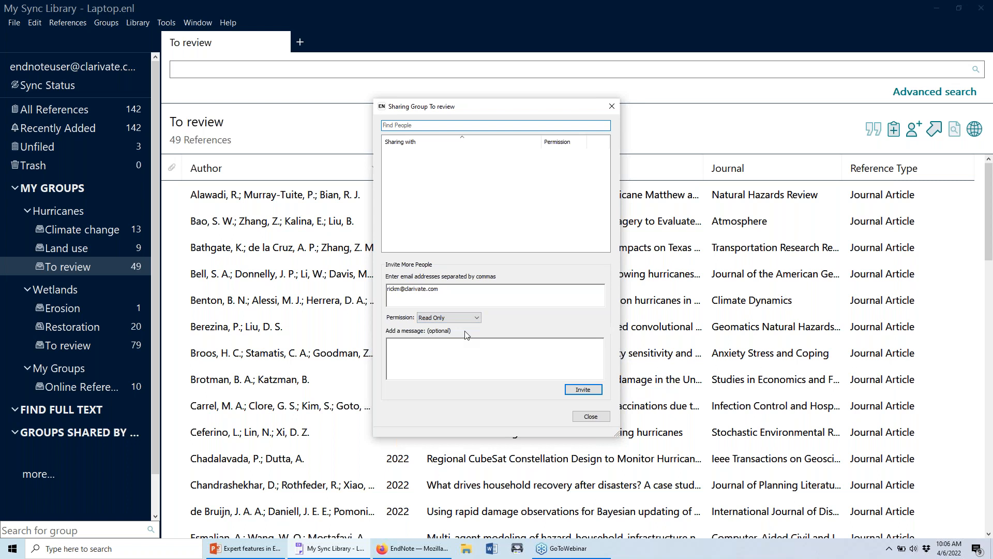
click(449, 317)
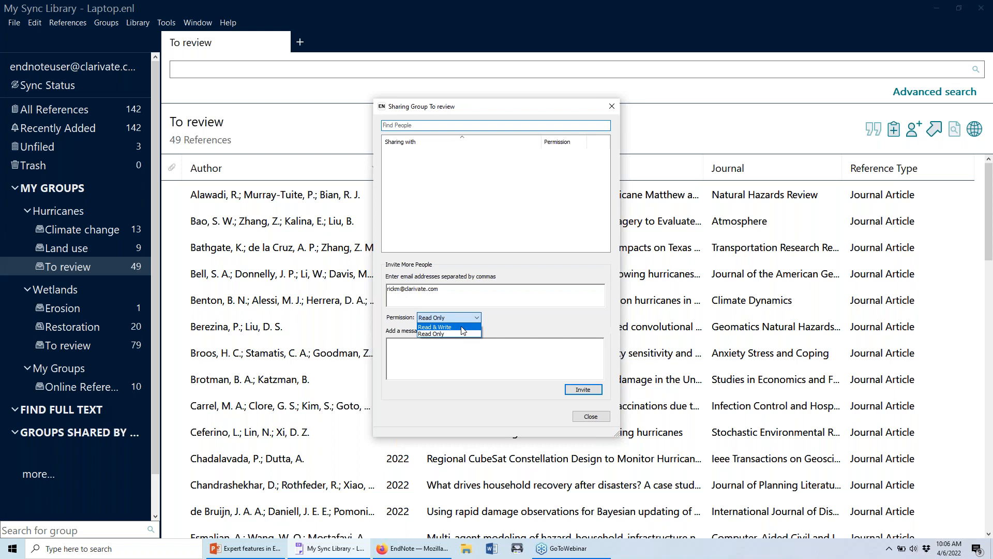
click(463, 327)
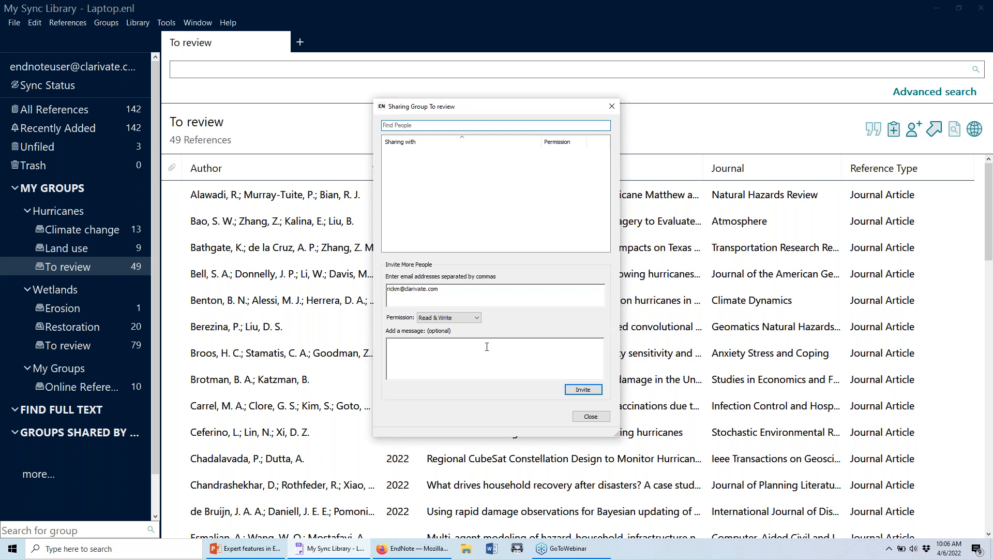
click(573, 390)
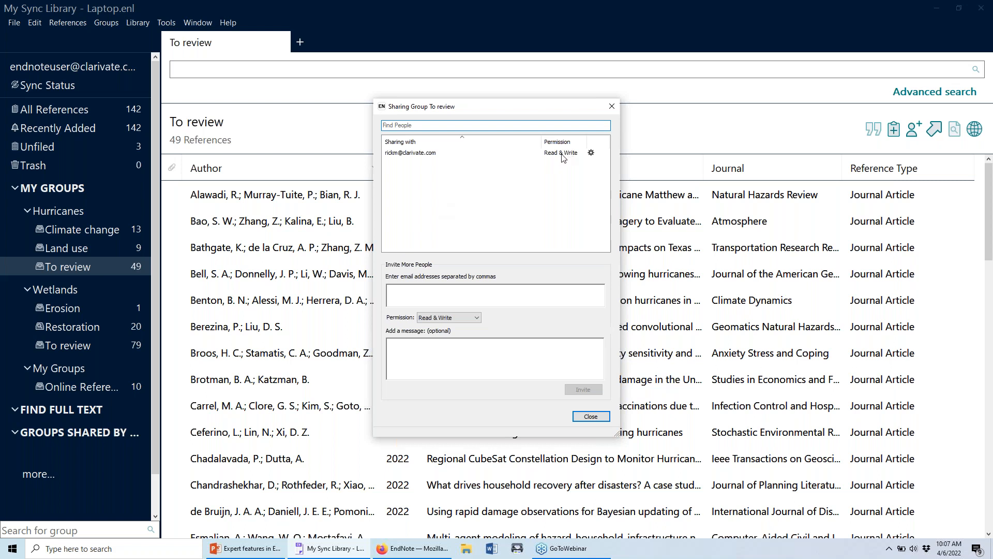
Check the invited colleague's access options and leave their Read & Write permission unchanged.
click(592, 153)
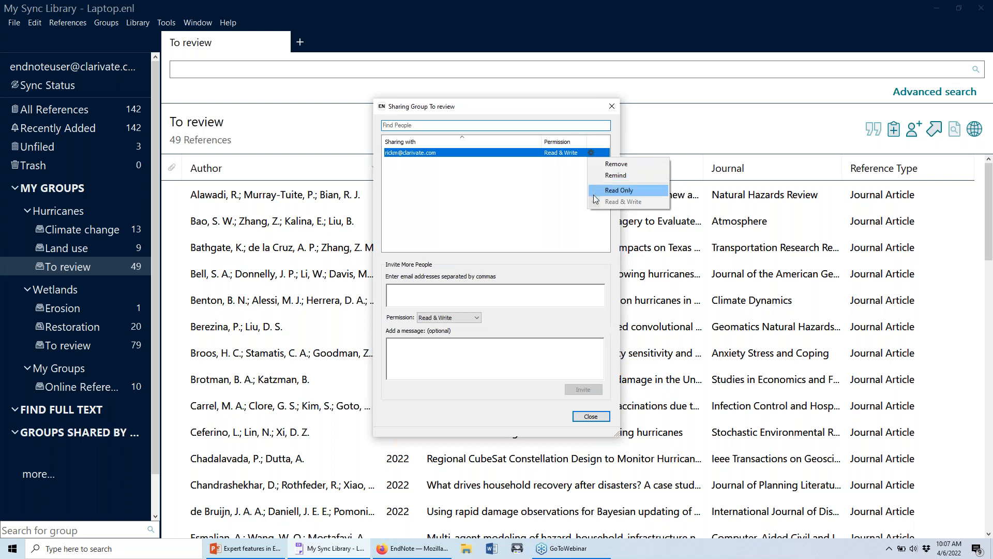
click(548, 383)
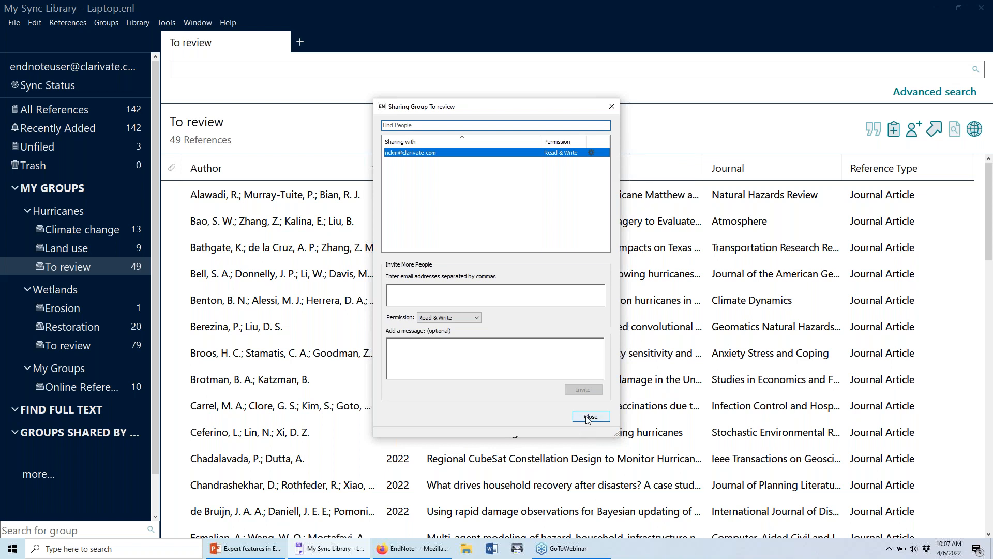
Close the Sharing Group dialog and widen the groups panel to show full group names.
click(590, 417)
drag(161, 256, 180, 252)
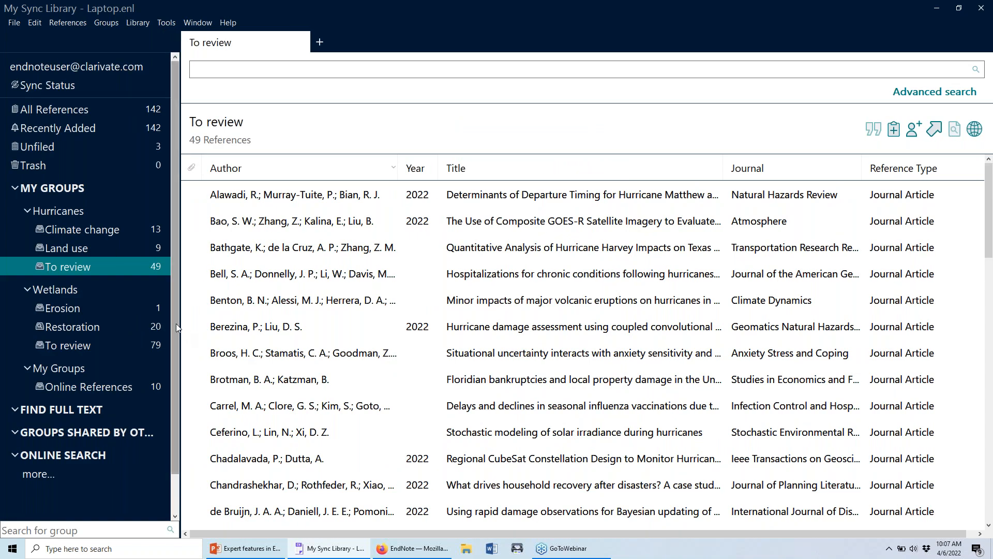
click(178, 321)
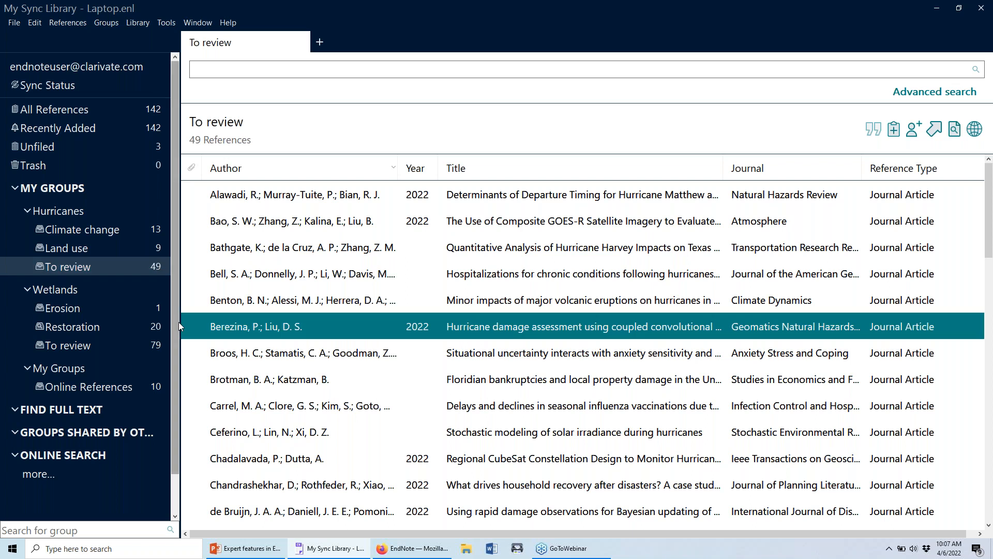
drag(179, 321, 197, 322)
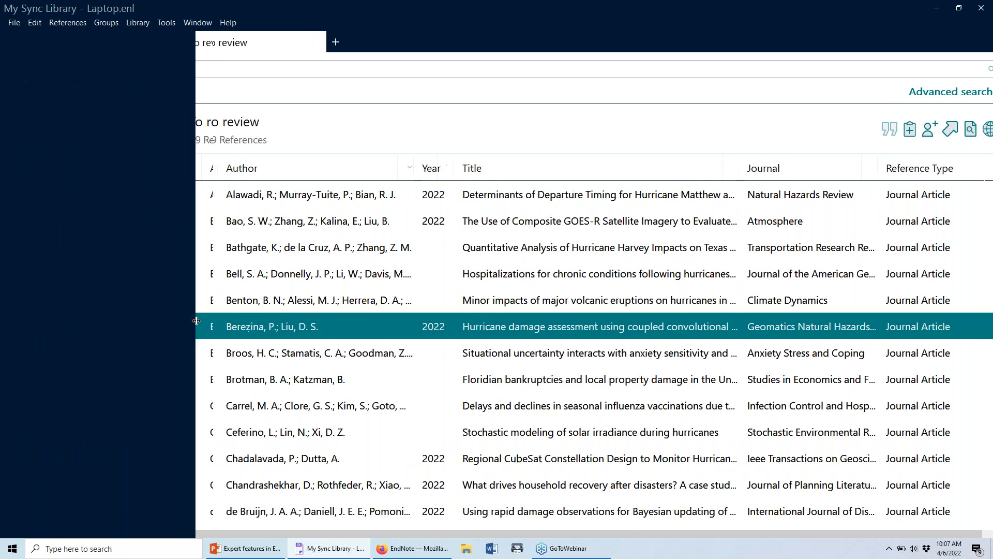
click(14, 433)
click(14, 432)
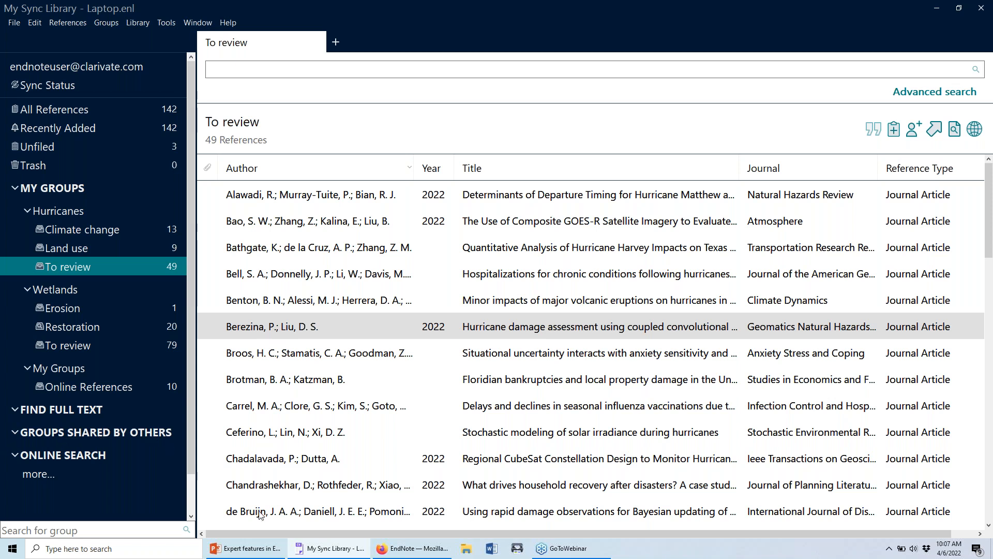
mouse_move(391, 556)
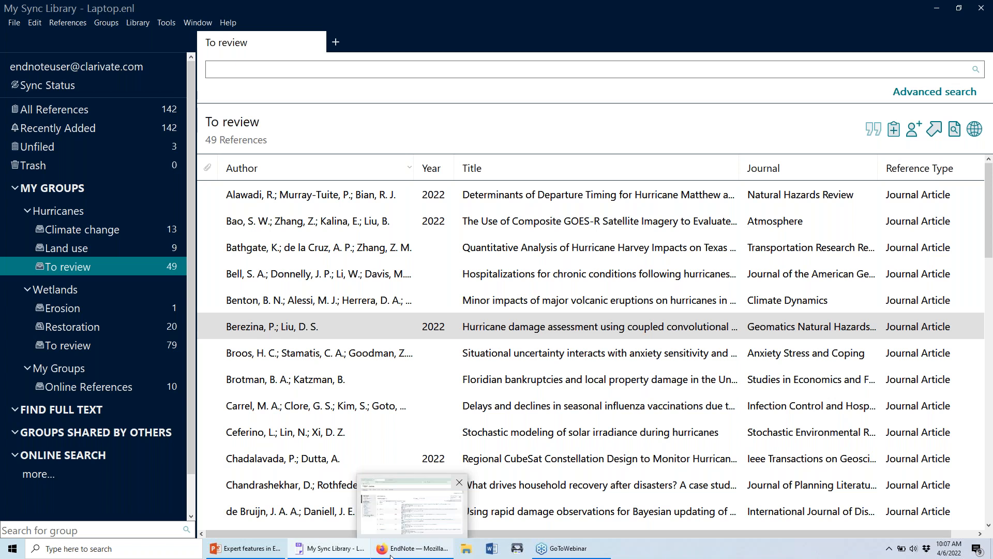
In EndNote Web, refresh My References and open the shared REM Sleep group's 50 references.
click(392, 555)
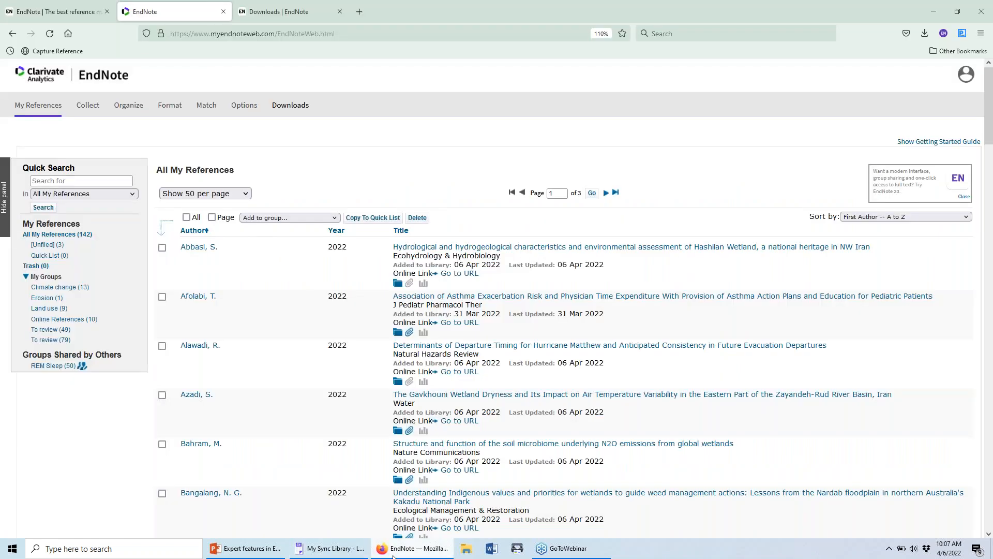
click(57, 106)
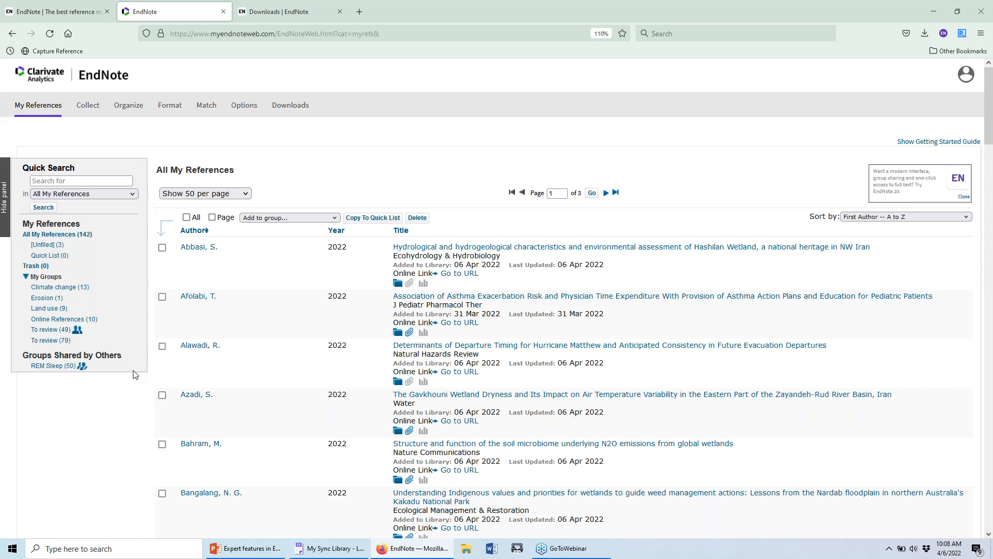
click(65, 367)
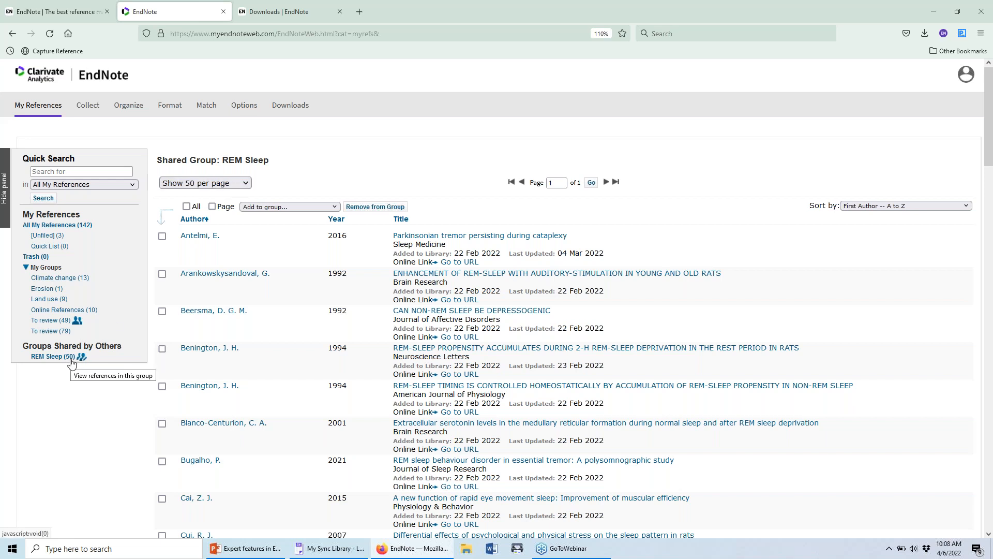
Open the first REM Sleep reference, by Antelmi, and scroll through its fields.
mouse_move(82, 359)
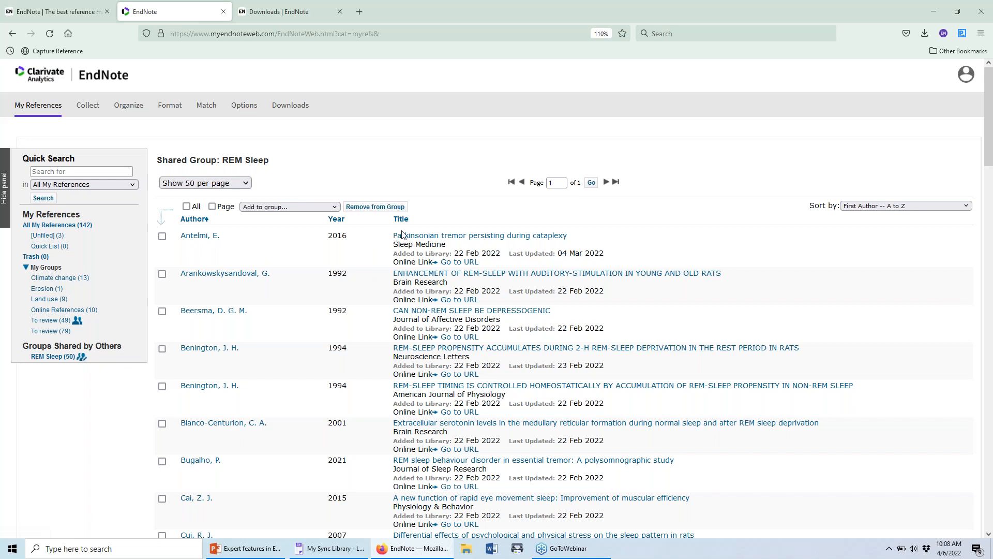
click(450, 247)
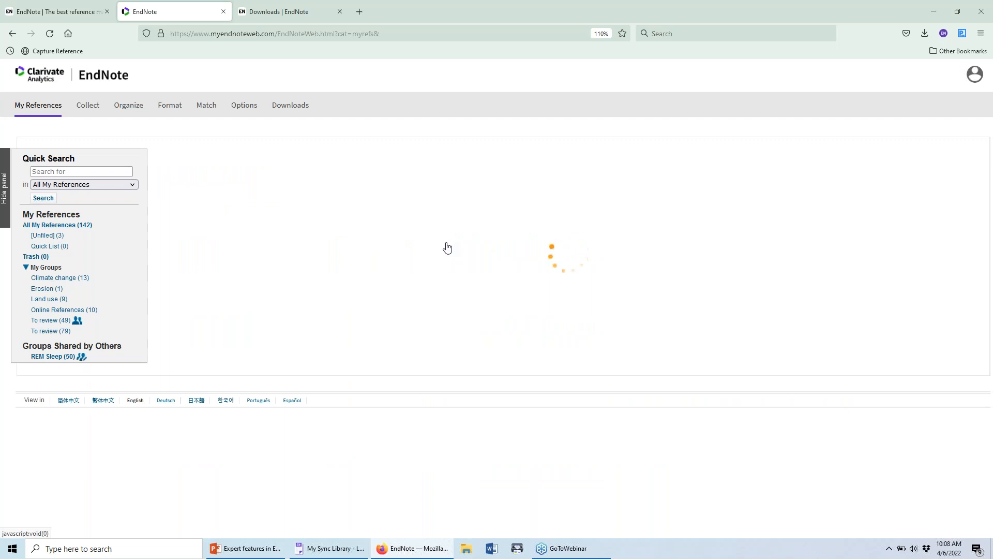
scroll(414, 341, down, 5)
scroll(436, 240, down, 4)
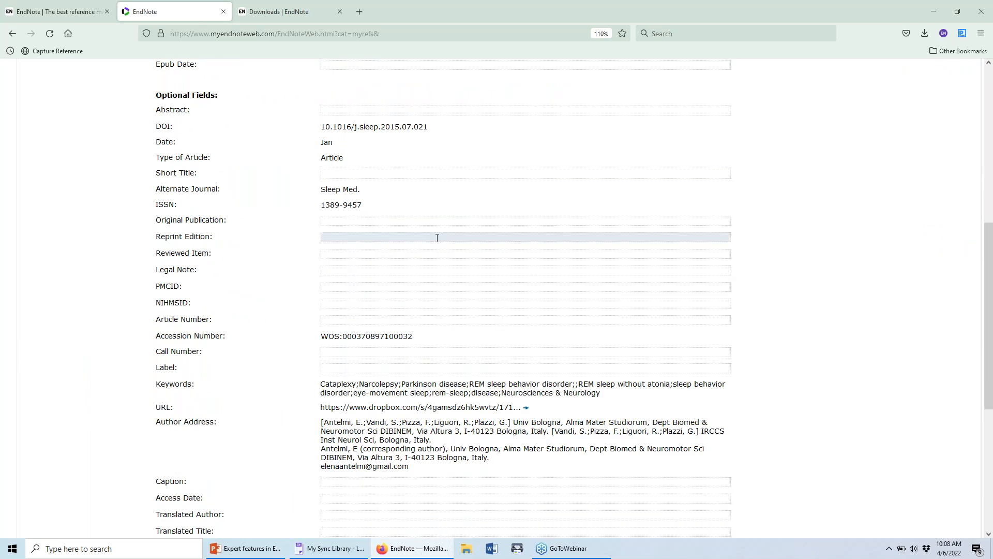
click(449, 221)
click(392, 317)
click(391, 317)
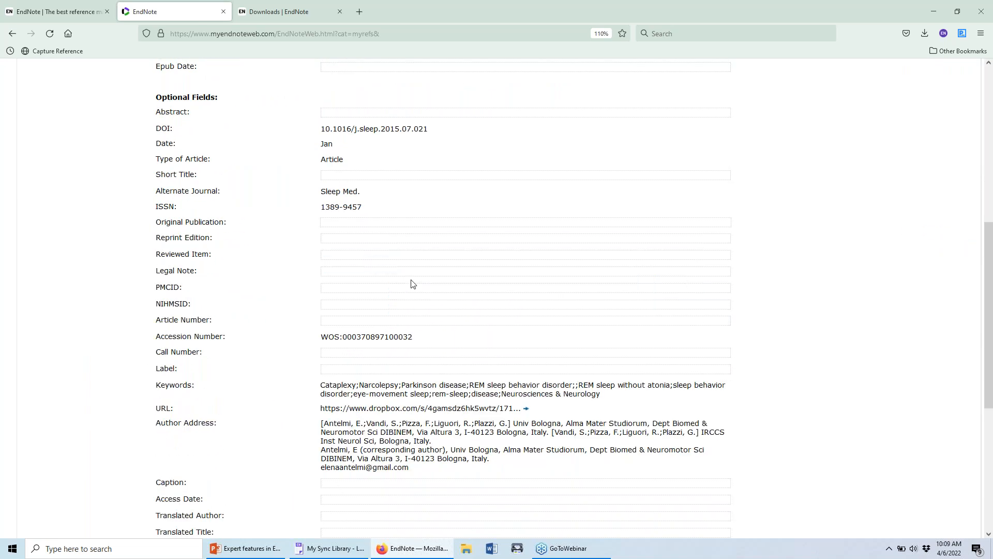
Save Reprint Edition 1 for that reference and return to the REM Sleep list.
click(437, 237)
text(1)
click(923, 273)
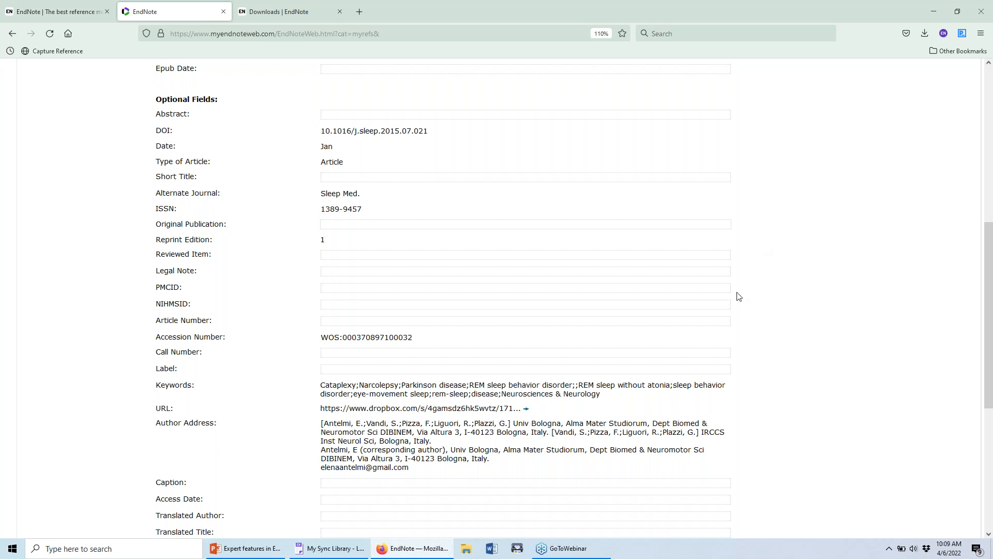
scroll(725, 381, up, 2)
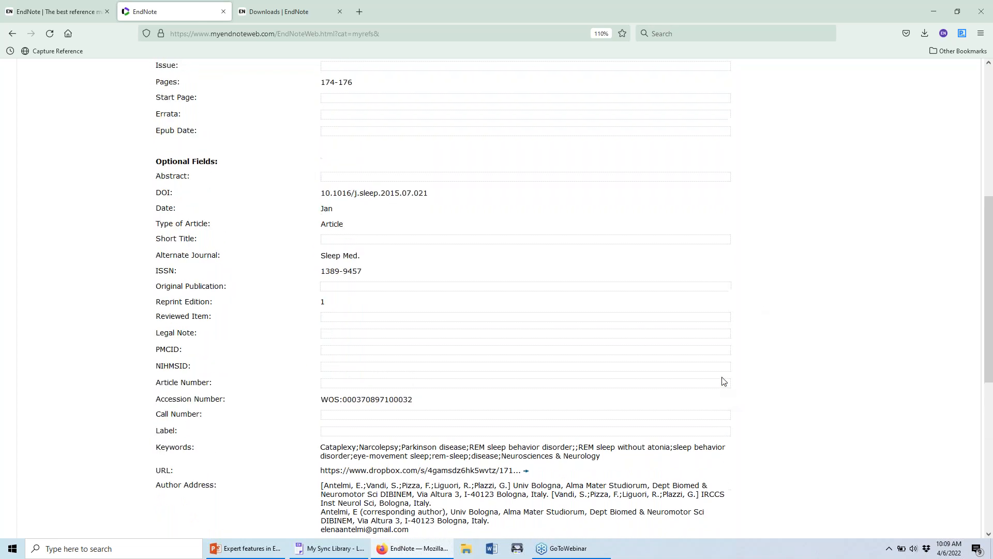
scroll(724, 381, up, 6)
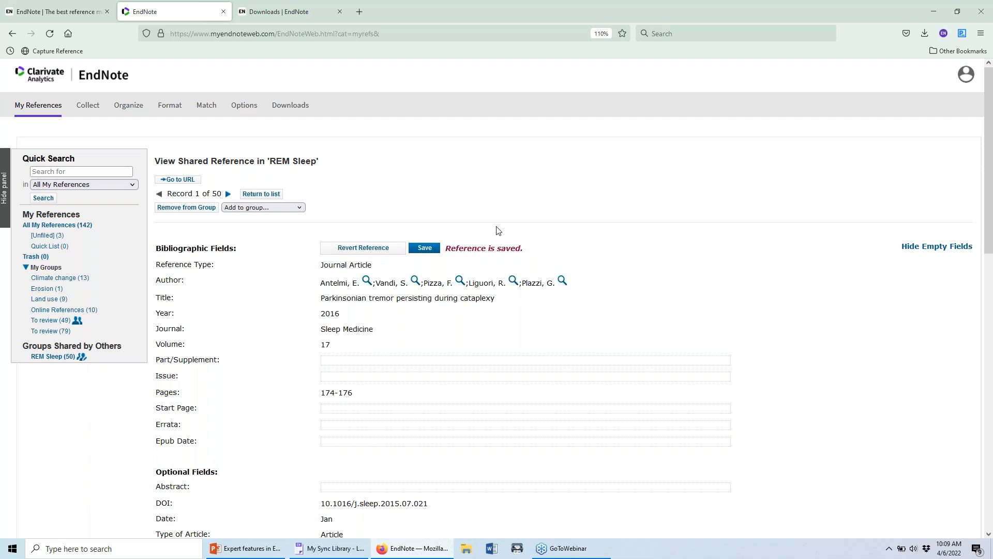
click(252, 195)
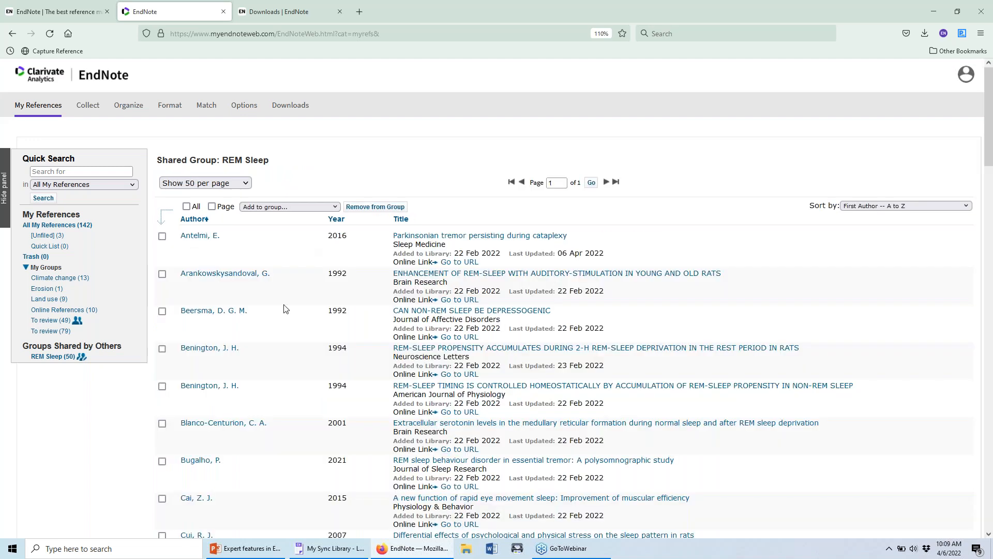
Scroll through the 50 references in the shared REM Sleep group.
scroll(266, 333, down, 1)
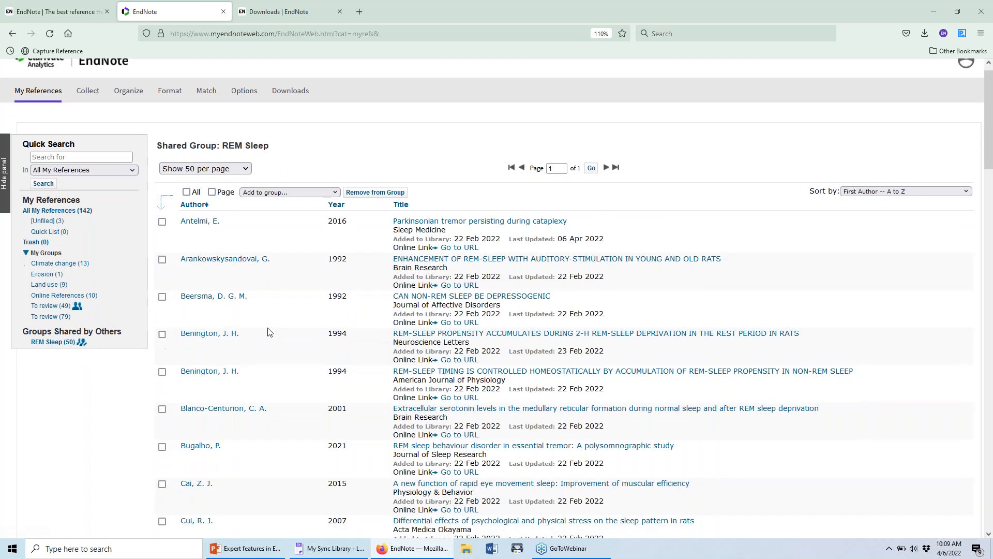
scroll(408, 149, up, 1)
scroll(417, 145, down, 1)
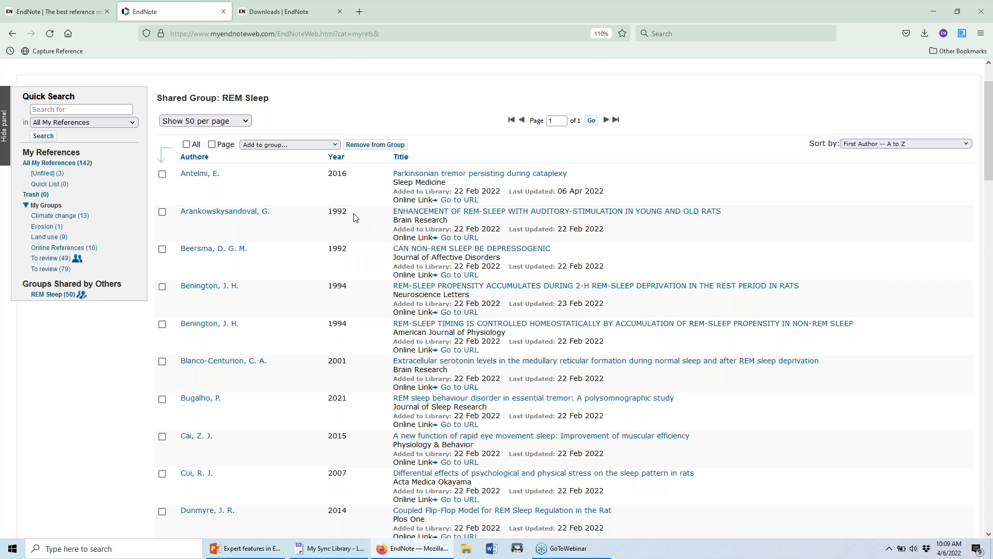
scroll(316, 238, up, 2)
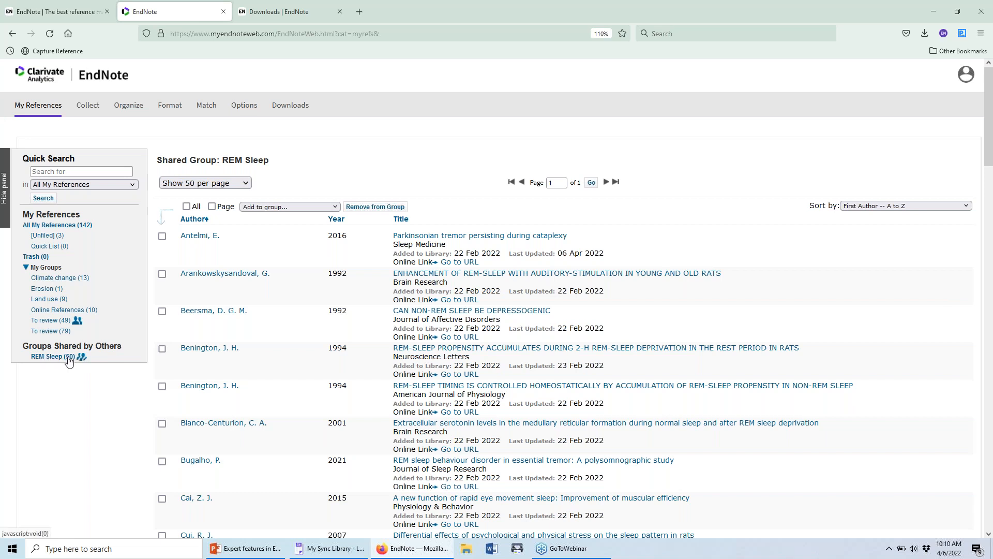
Toggle Cite While You Write off and back on for REM Sleep, then return to All My References.
mouse_move(123, 109)
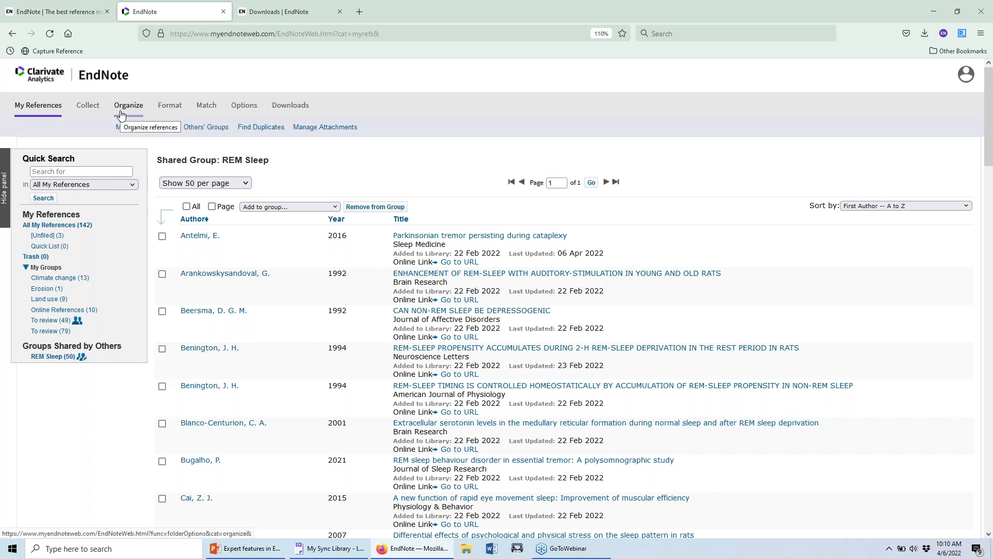
click(223, 127)
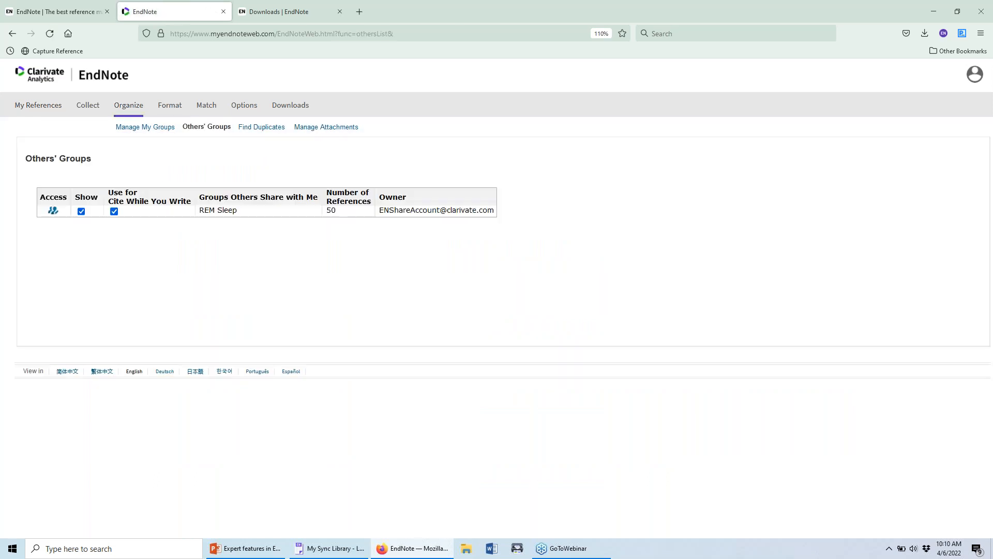
click(114, 212)
click(114, 212)
click(48, 106)
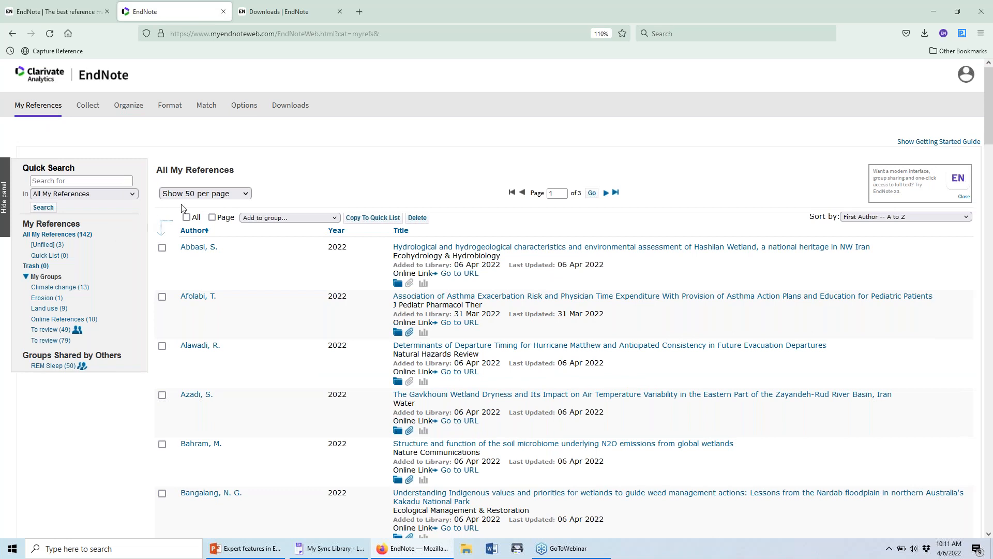
click(330, 549)
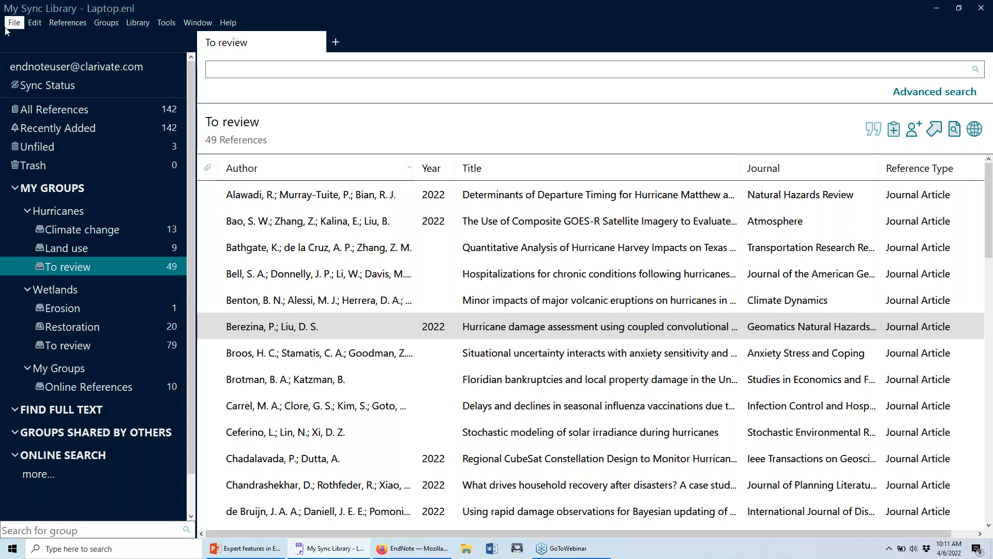
Switch back to EndNote Web's All My References list in Firefox.
click(412, 550)
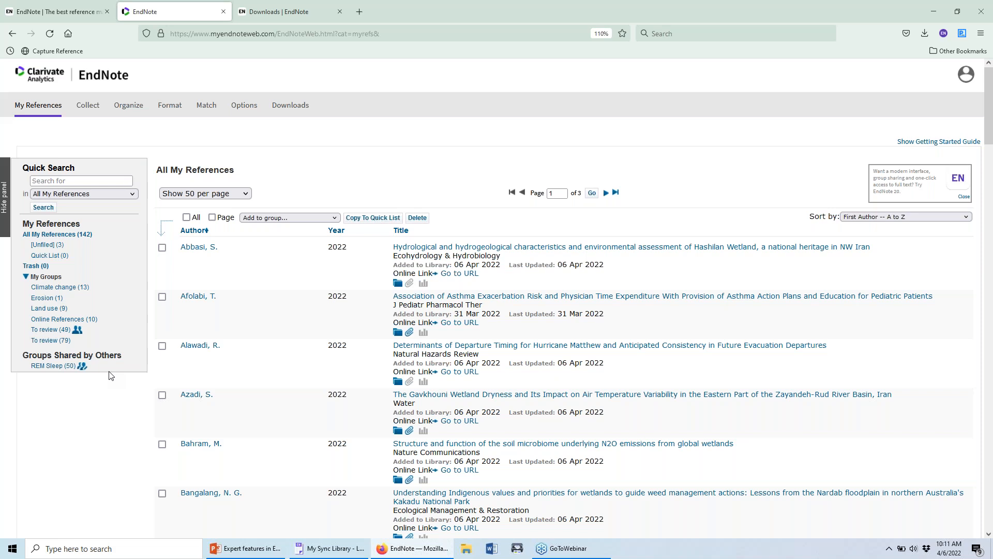
Return to the EndNote desktop library showing the 49-reference To review group.
click(330, 548)
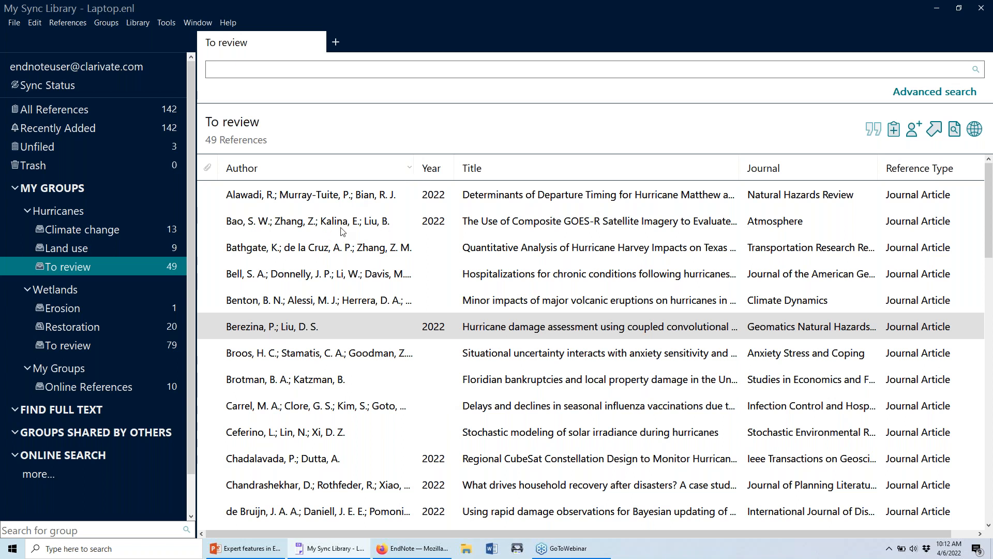
scroll(341, 232, down, 2)
Open the Floridian bankruptcies reference, then close the summary panel to widen the list.
scroll(336, 241, up, 2)
double_click(463, 379)
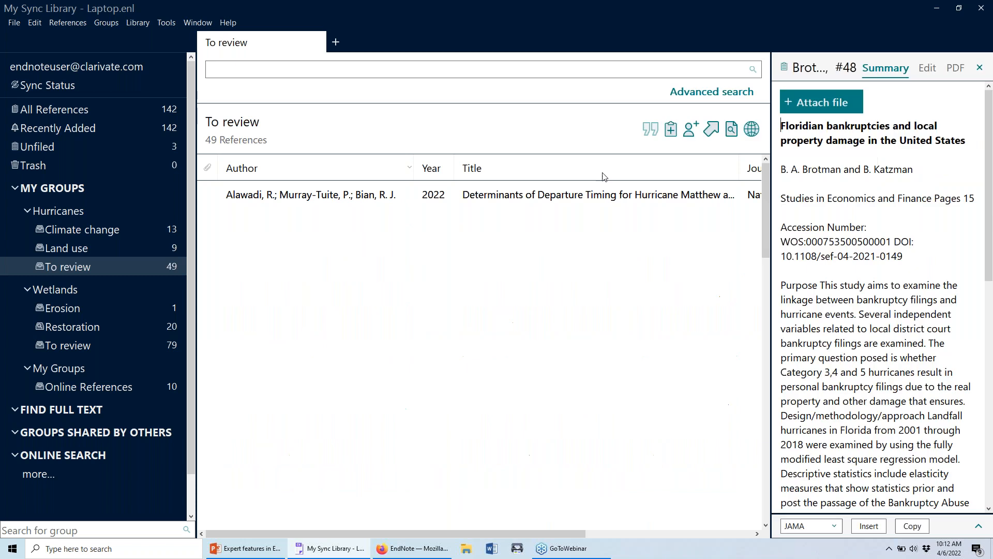
click(981, 73)
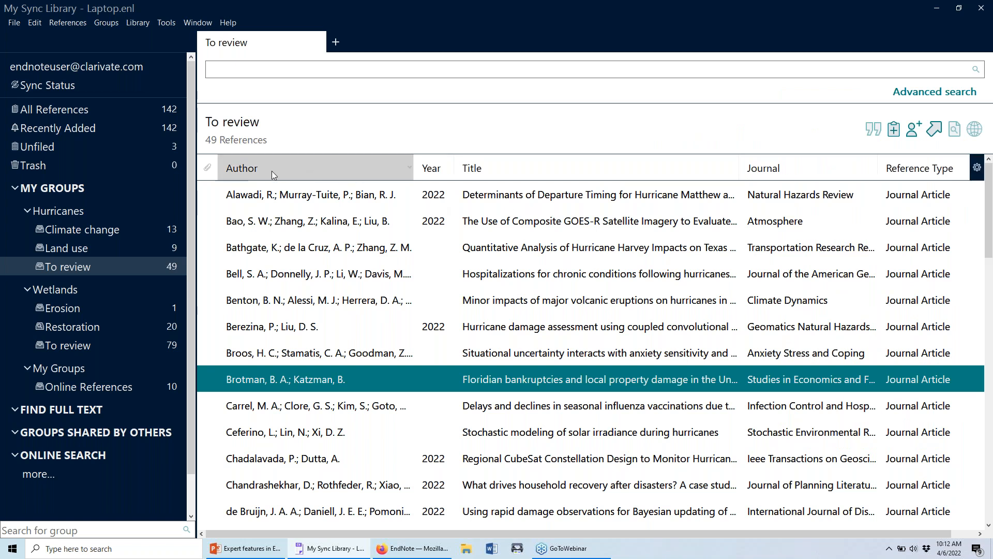
Reverse and restore the ascending Author sort, then narrow the Author column.
scroll(497, 261, down, 2)
scroll(498, 261, up, 2)
click(341, 171)
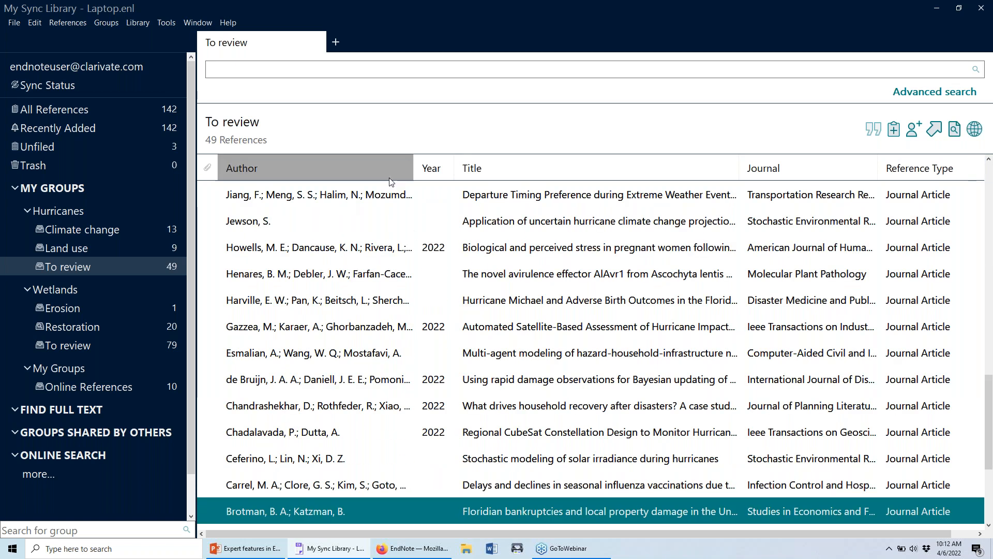
click(355, 168)
scroll(339, 220, up, 3)
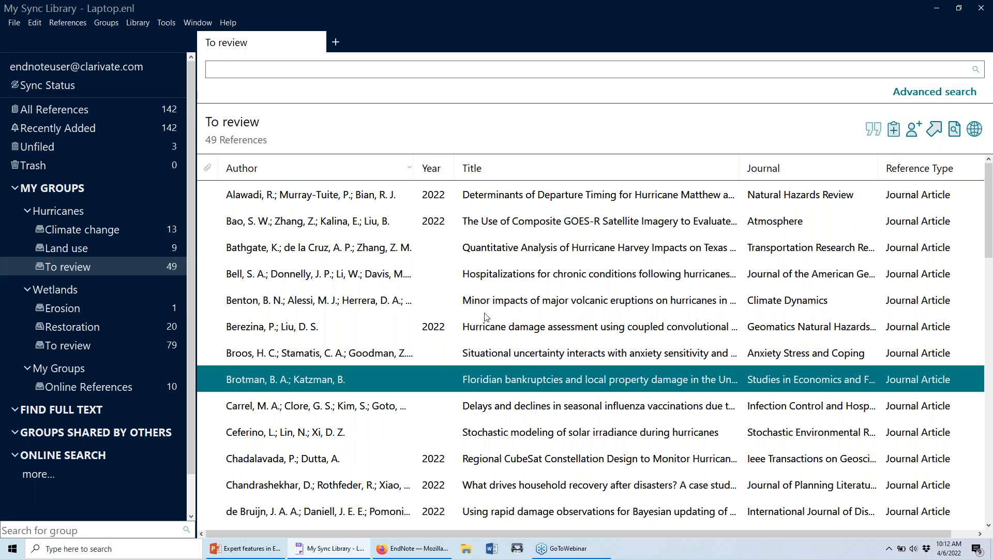
drag(413, 168, 393, 171)
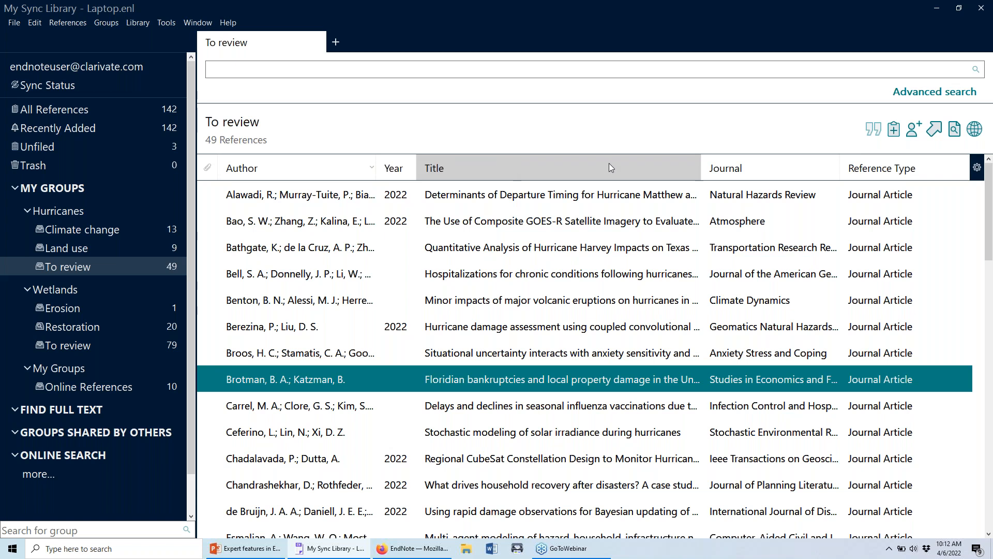
Open EndNote Preferences at the Display Fields page via the Edit menu.
click(976, 168)
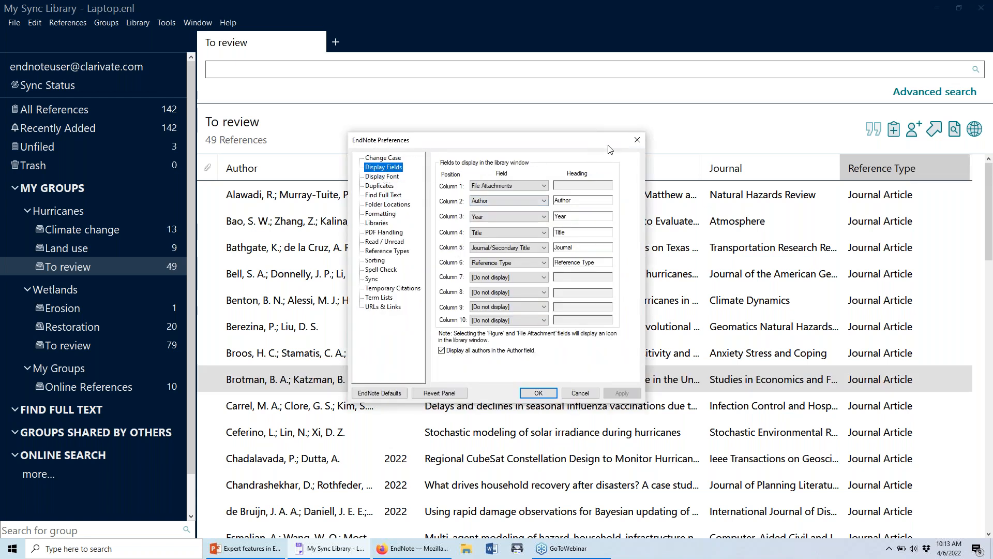
click(635, 145)
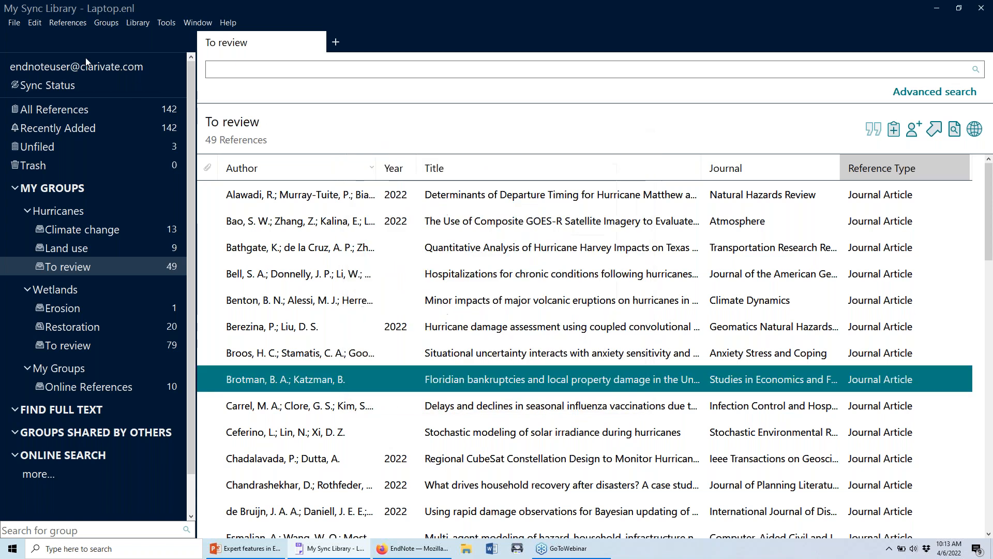
click(35, 22)
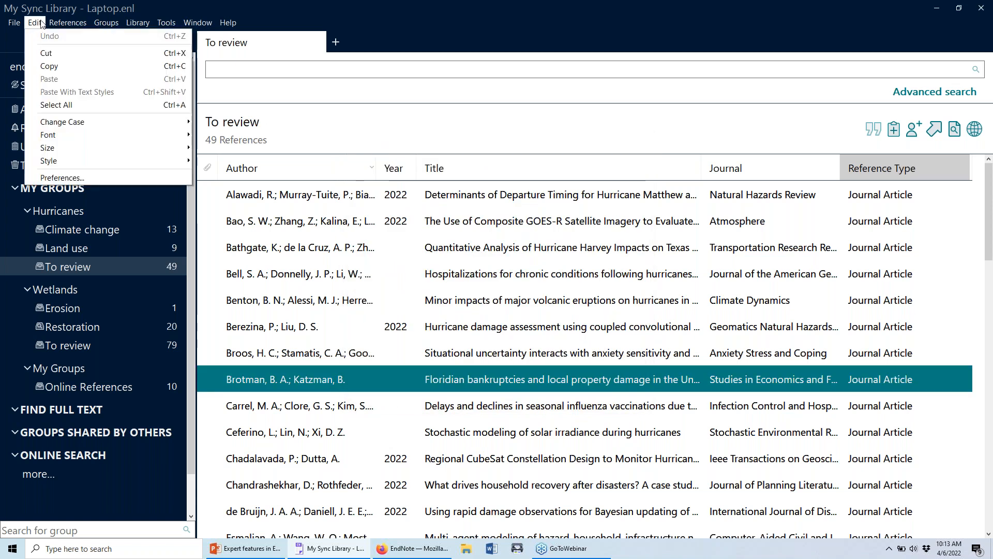
click(169, 177)
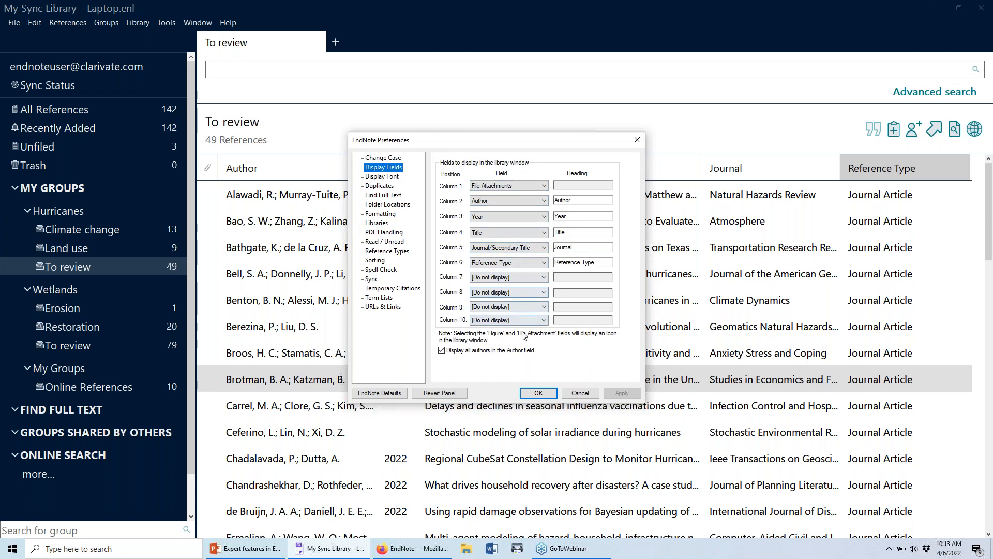
Assign the Rating field to Column 7 with the heading Rating.
click(520, 278)
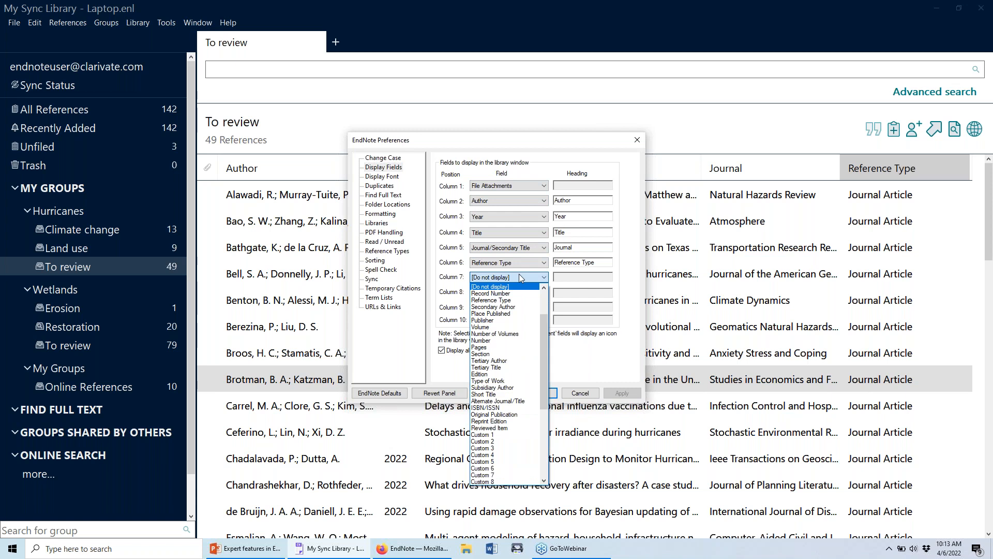
scroll(519, 284, up, 3)
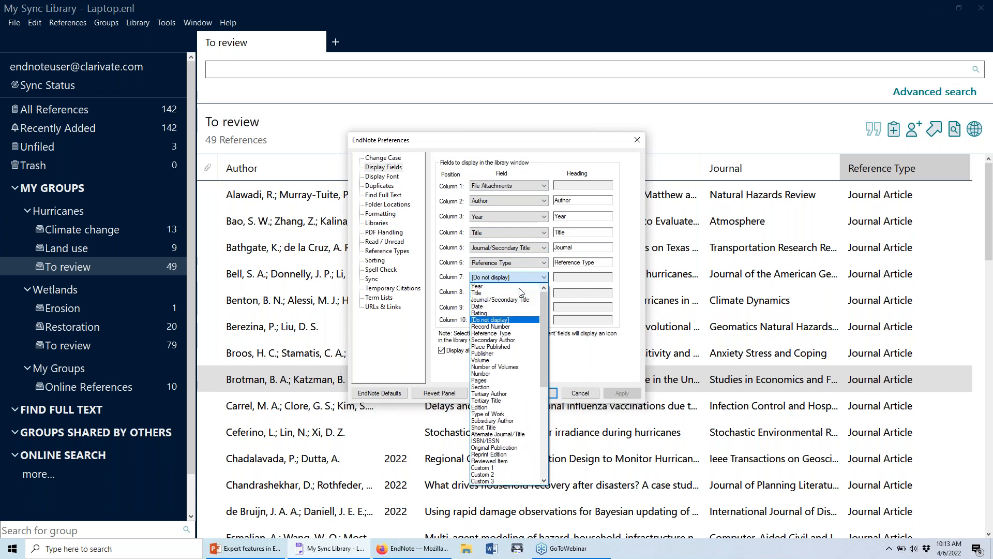
scroll(519, 292, down, 9)
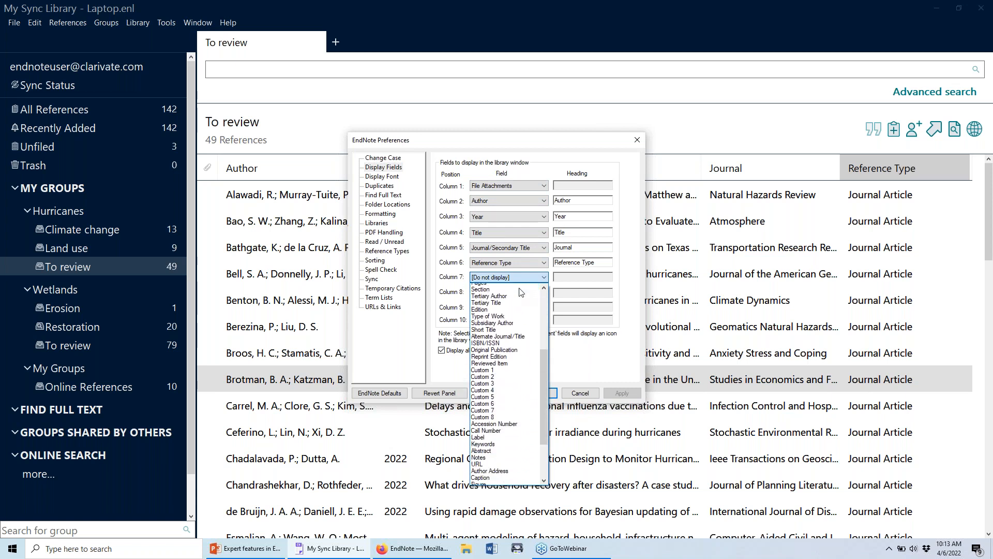
scroll(520, 290, down, 1)
scroll(513, 436, up, 1)
scroll(514, 439, up, 8)
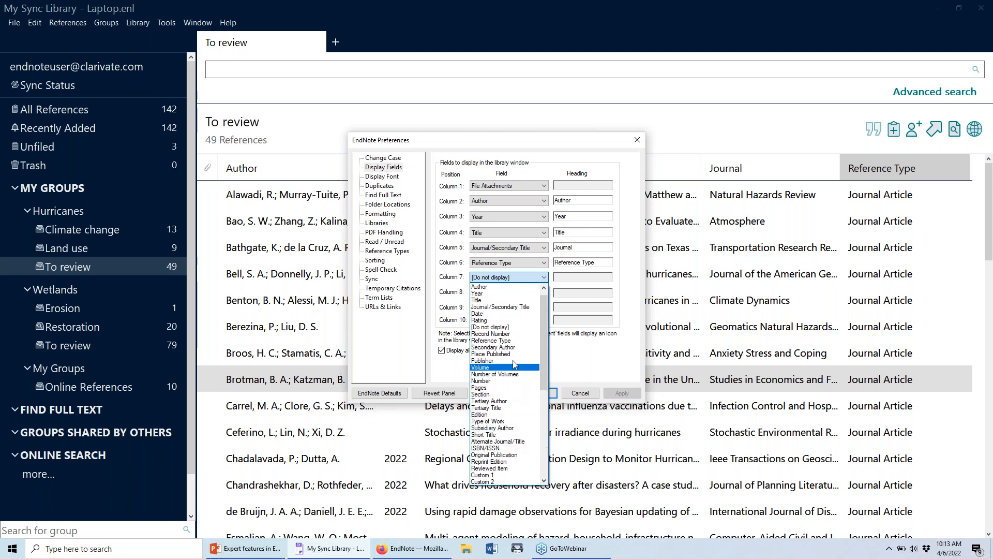
click(515, 321)
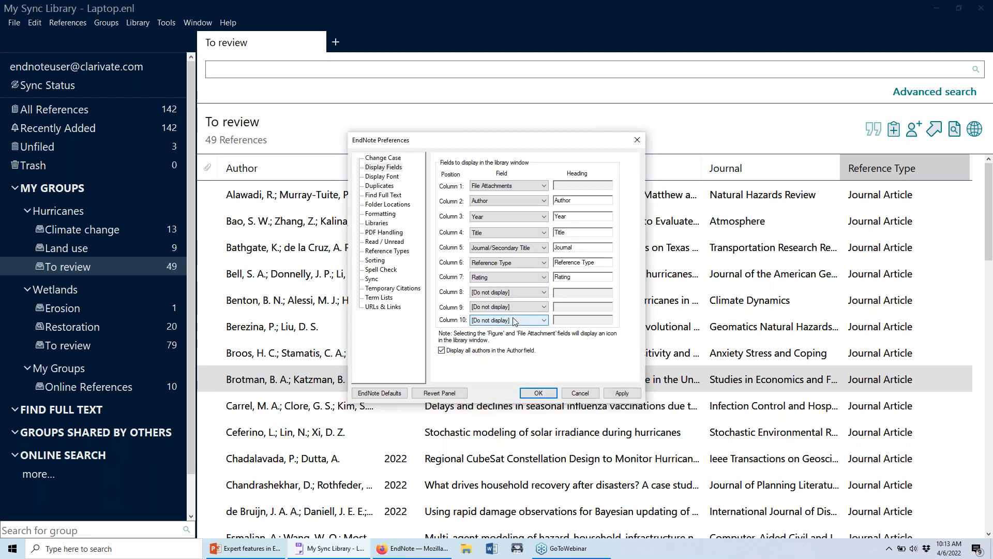
click(576, 279)
click(558, 278)
Apply the new column layout and widen the Journal column.
click(538, 394)
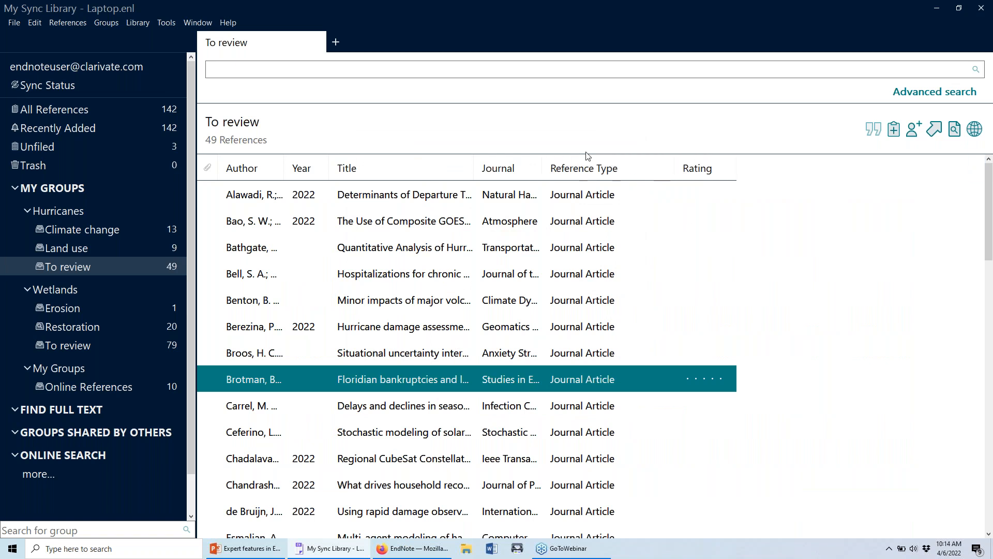
drag(542, 168, 577, 168)
scroll(662, 243, down, 12)
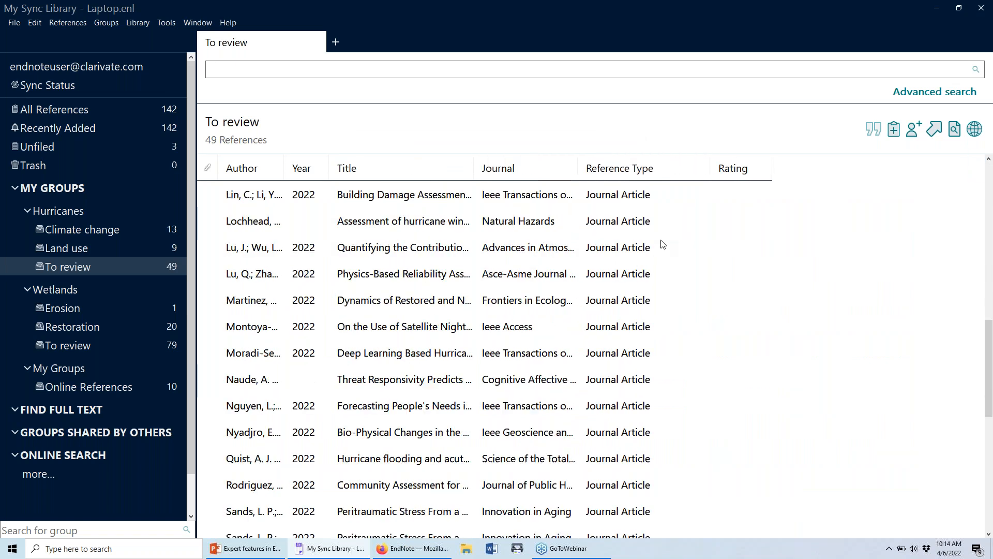
scroll(659, 254, up, 12)
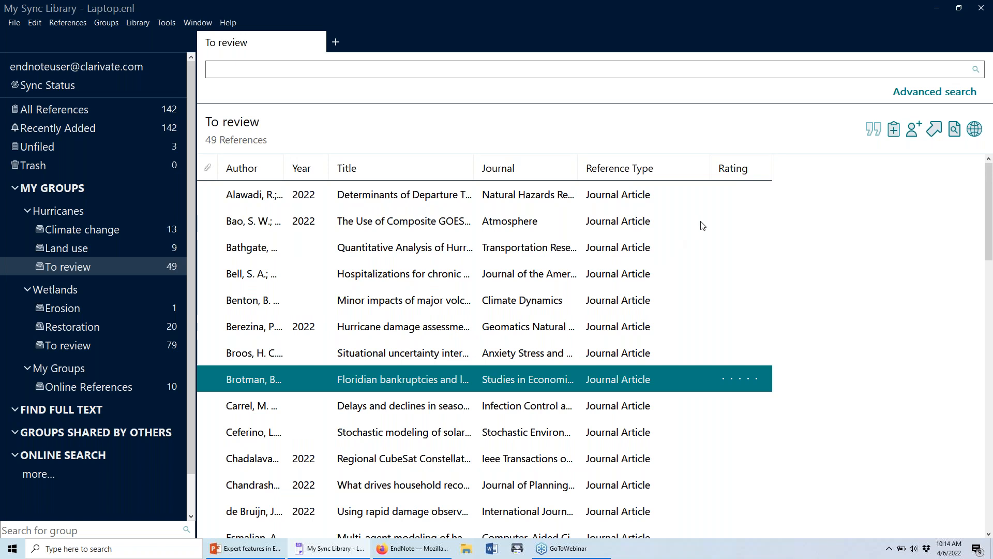
Give the volcanic-eruptions reference a three-star rating.
click(574, 253)
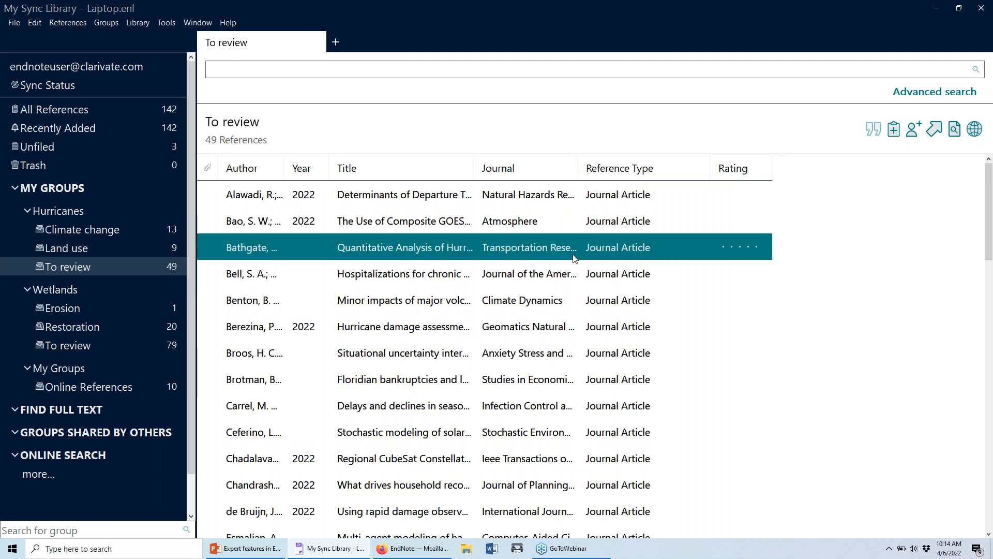
click(567, 306)
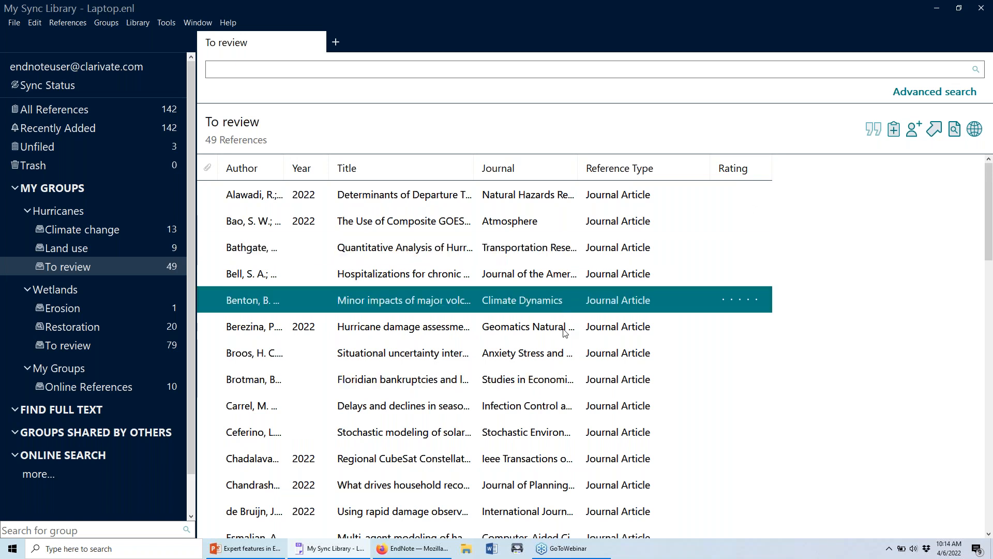
click(740, 300)
Adjust the volcanic-eruptions reference's rating, settling on five stars.
click(726, 300)
click(749, 297)
click(757, 298)
click(749, 299)
click(740, 300)
click(728, 302)
click(748, 301)
click(757, 299)
Rate the hurricane damage assessment five stars, anxiety sensitivity two, and Hurricane Harvey three.
click(750, 326)
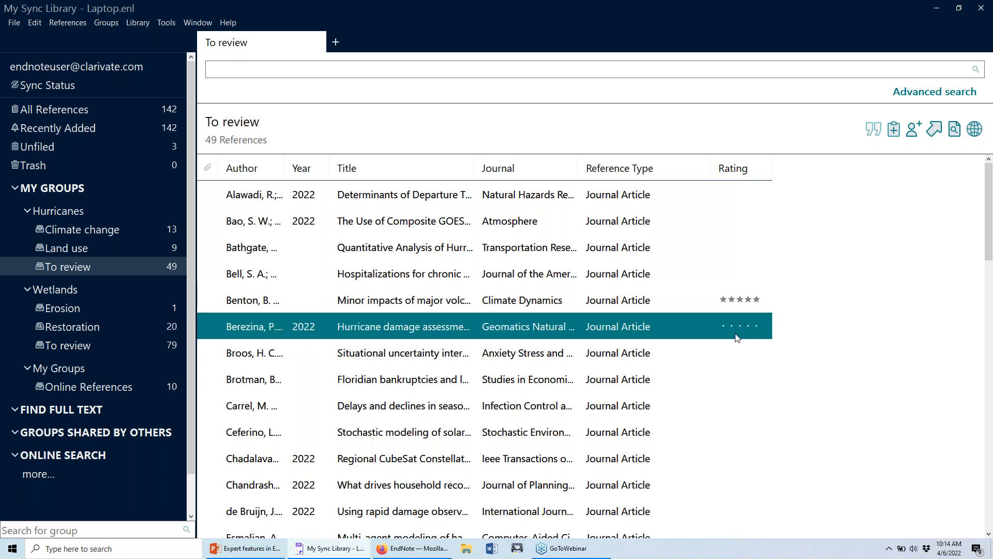
click(753, 326)
click(734, 345)
click(731, 354)
click(745, 249)
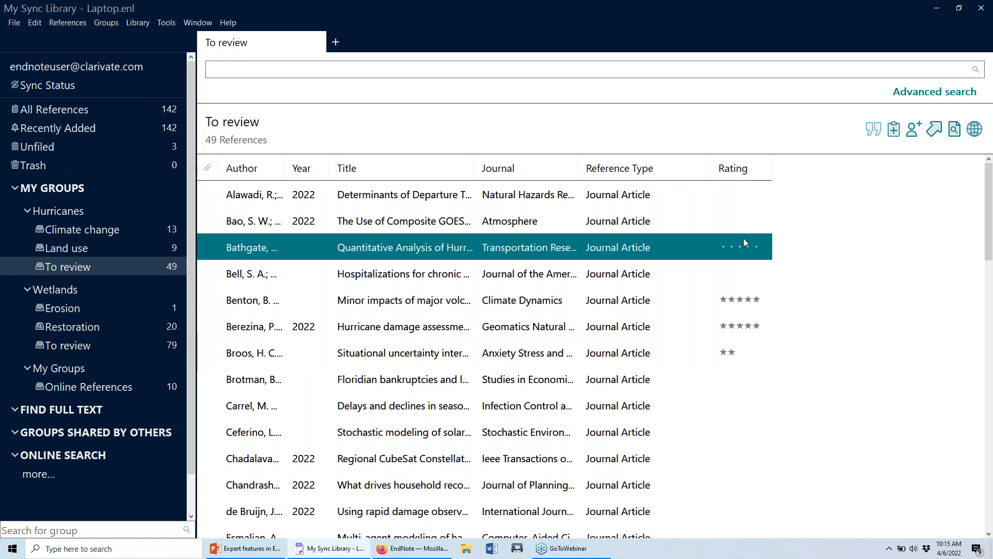
click(738, 241)
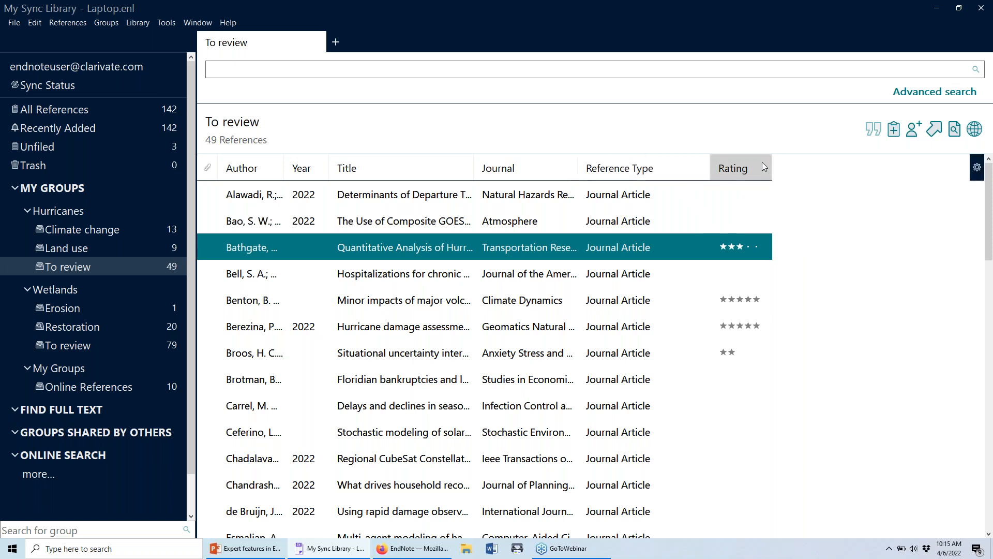
Open the Reference Types preferences and keep Journal Article as the default reference type.
click(976, 174)
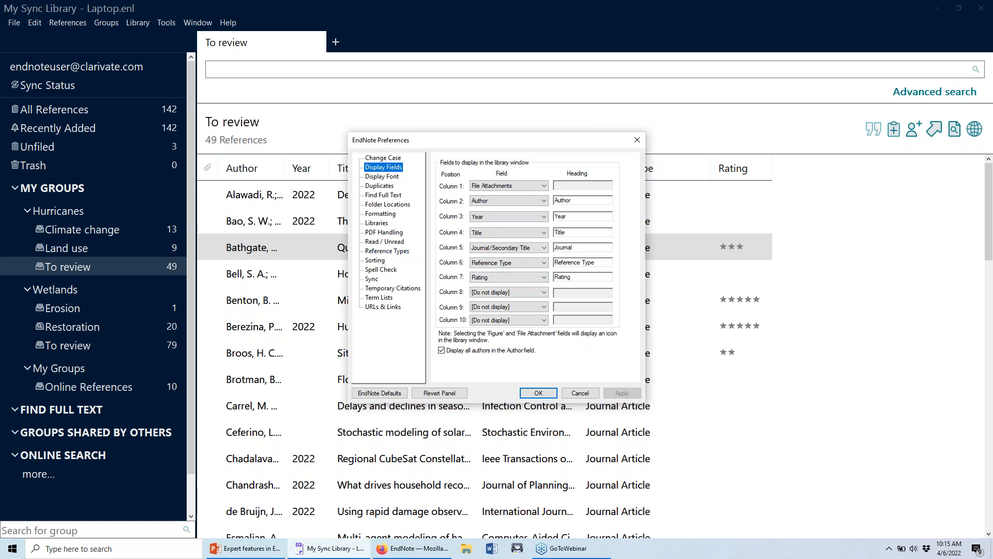
click(403, 257)
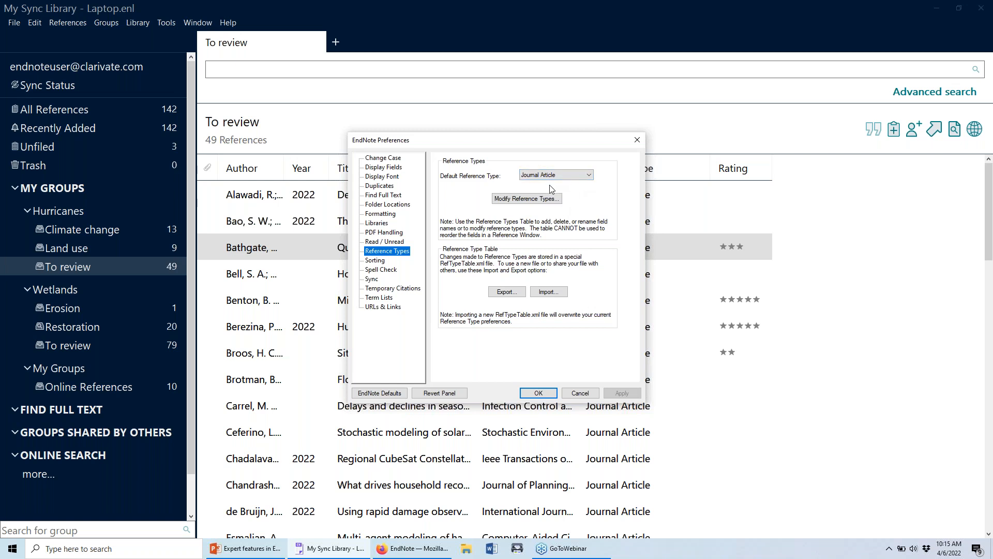
click(593, 175)
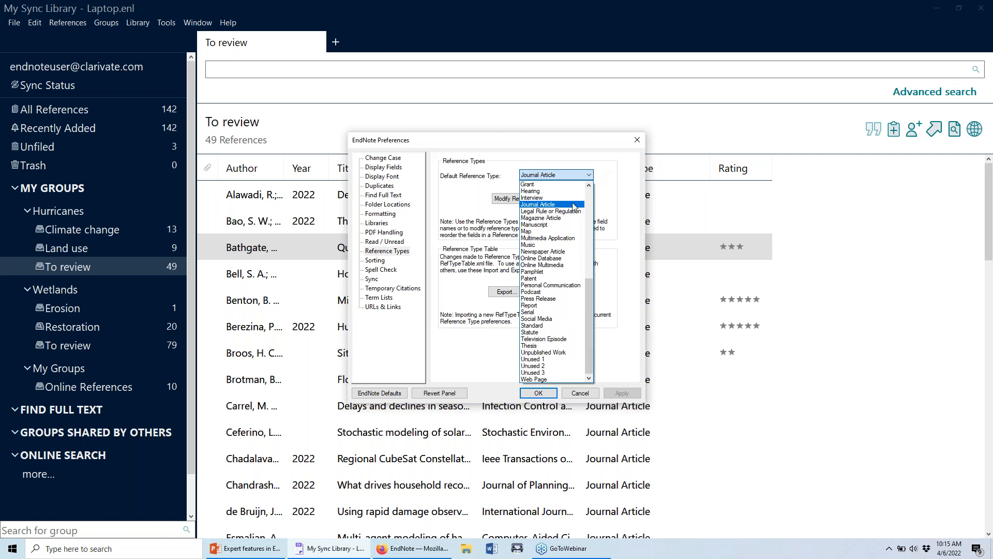
click(602, 177)
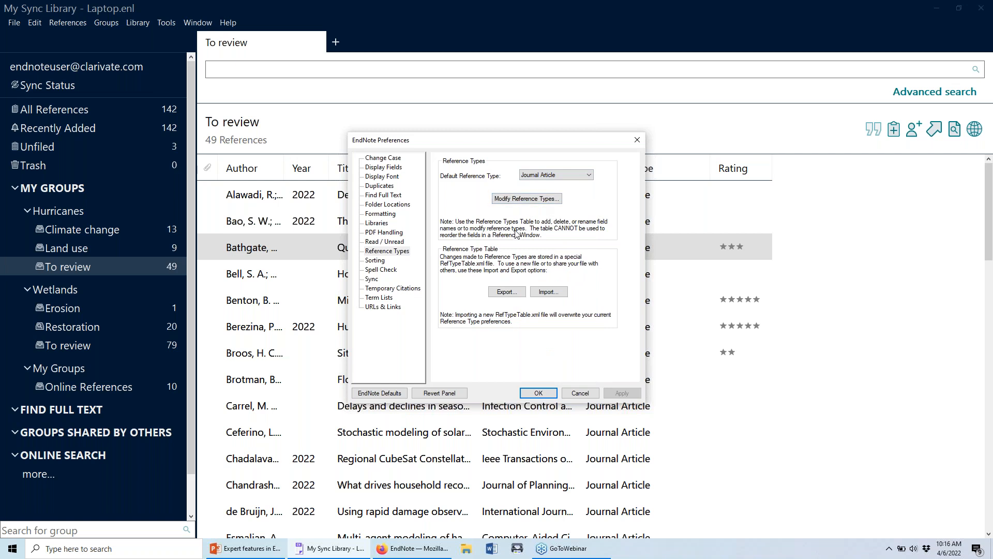
click(401, 254)
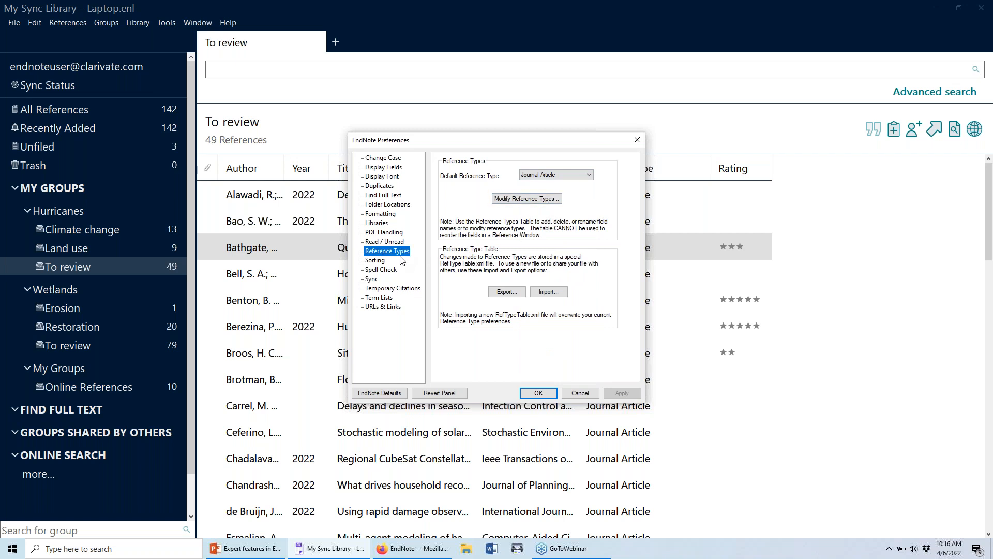
Open Modify Reference Types with Journal Article as the reference type.
click(543, 202)
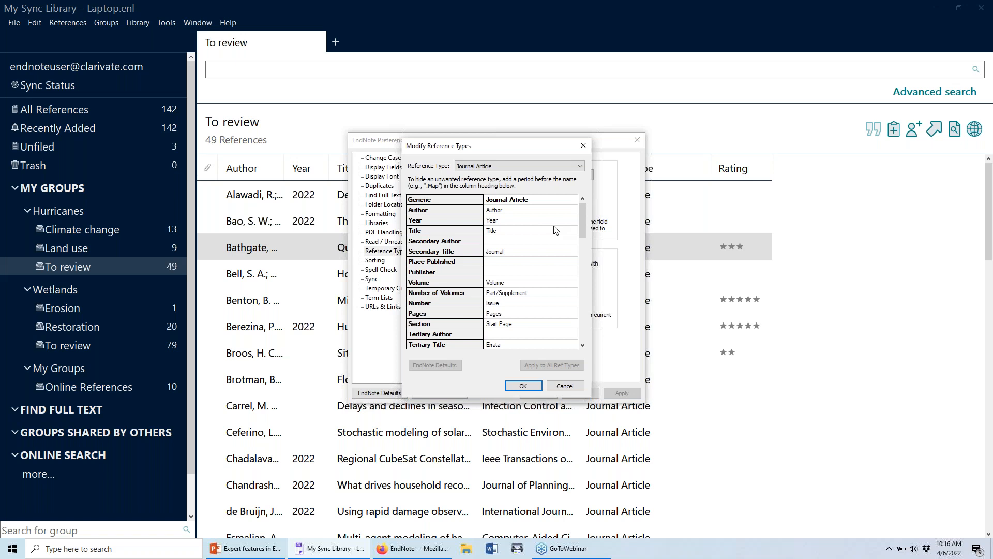
click(565, 167)
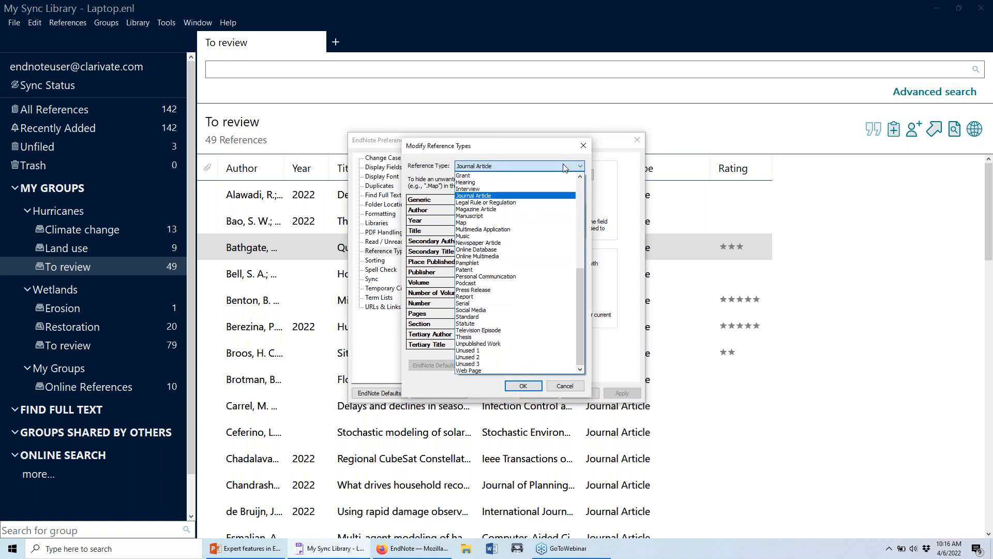
click(565, 166)
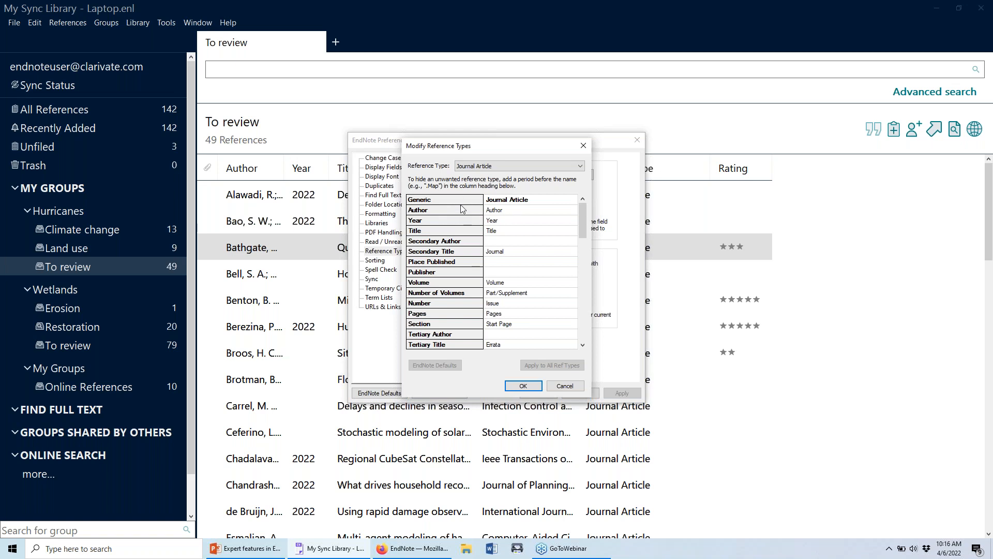
scroll(455, 217, down, 3)
scroll(449, 243, down, 5)
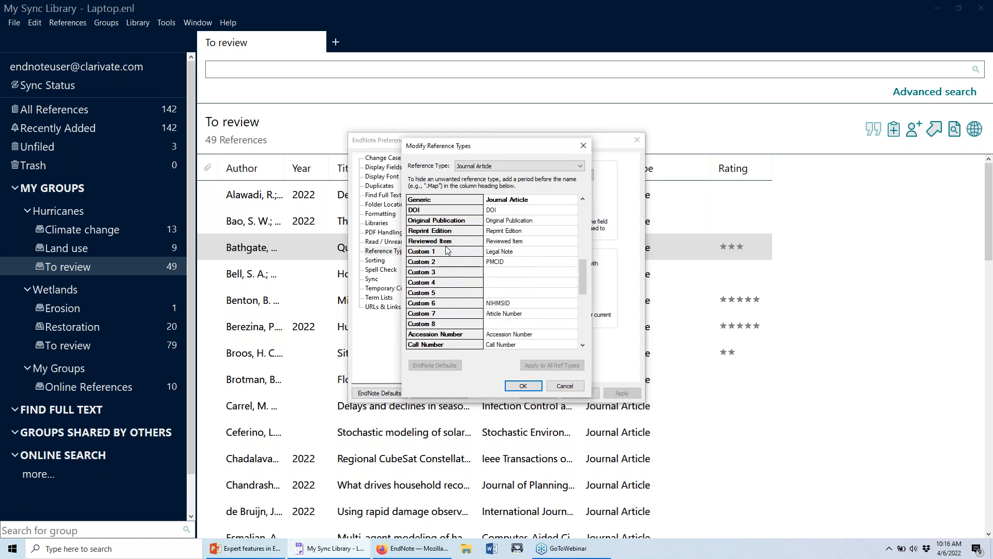
scroll(446, 252, down, 1)
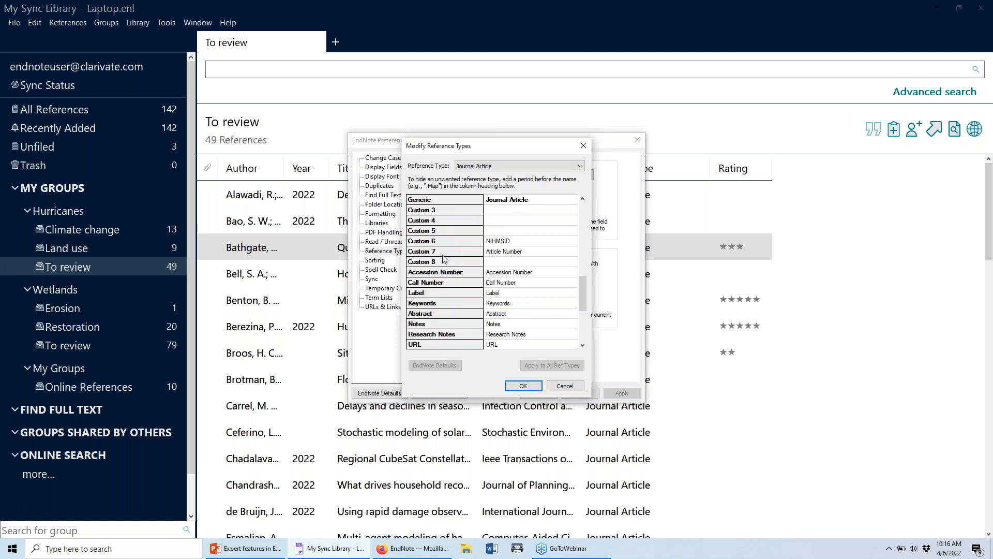
scroll(444, 262, up, 9)
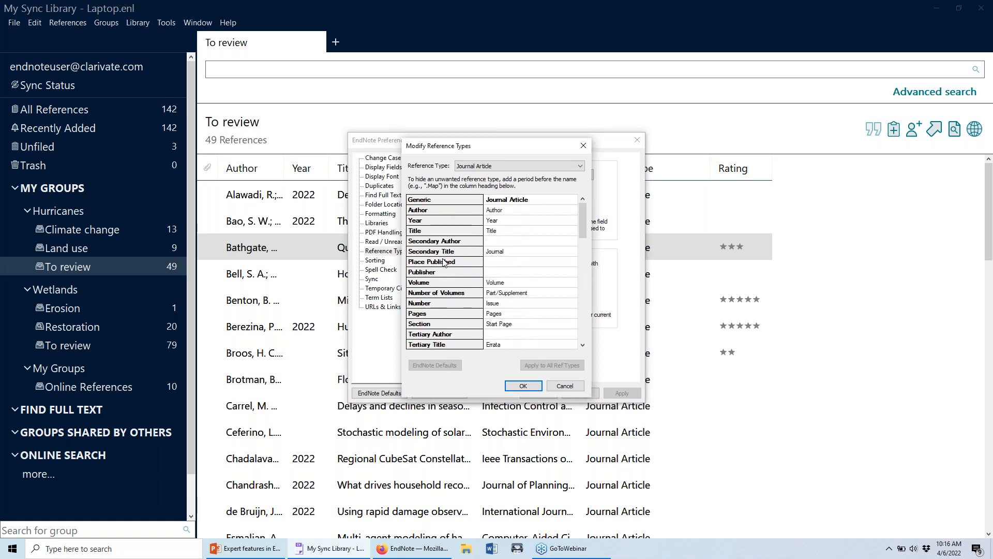
Review Journal Article's field labels: type name, Author, Year, Title and Journal (Secondary Title).
click(505, 214)
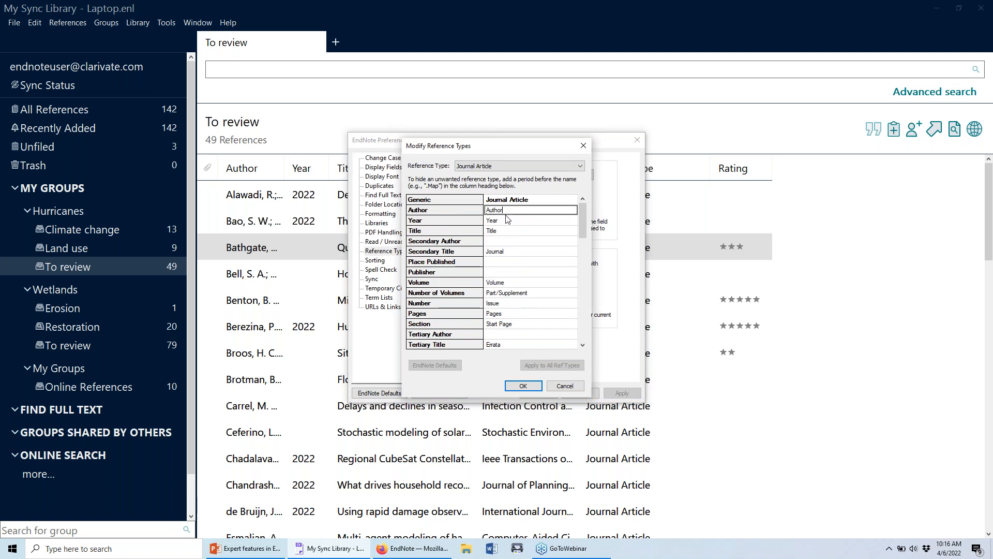
click(537, 200)
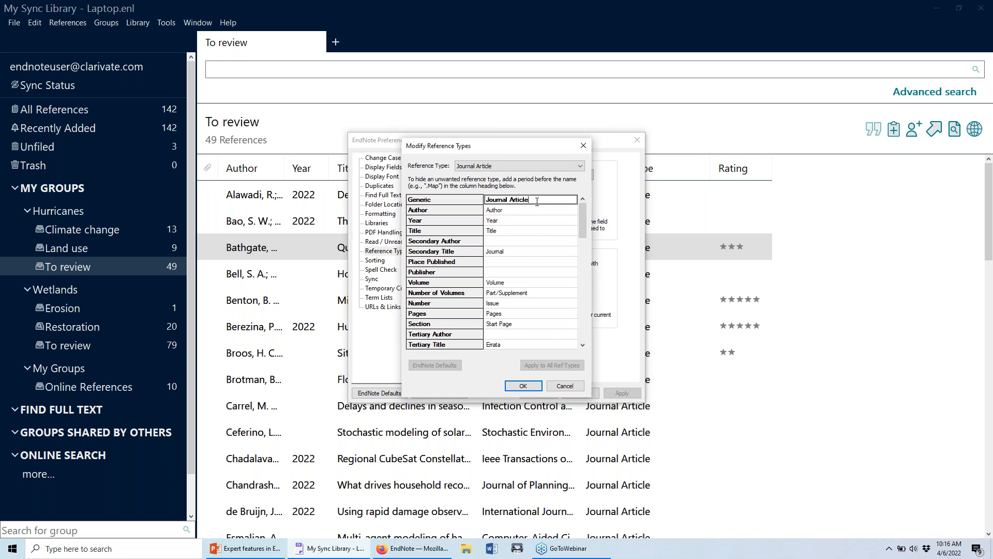
key(Tab)
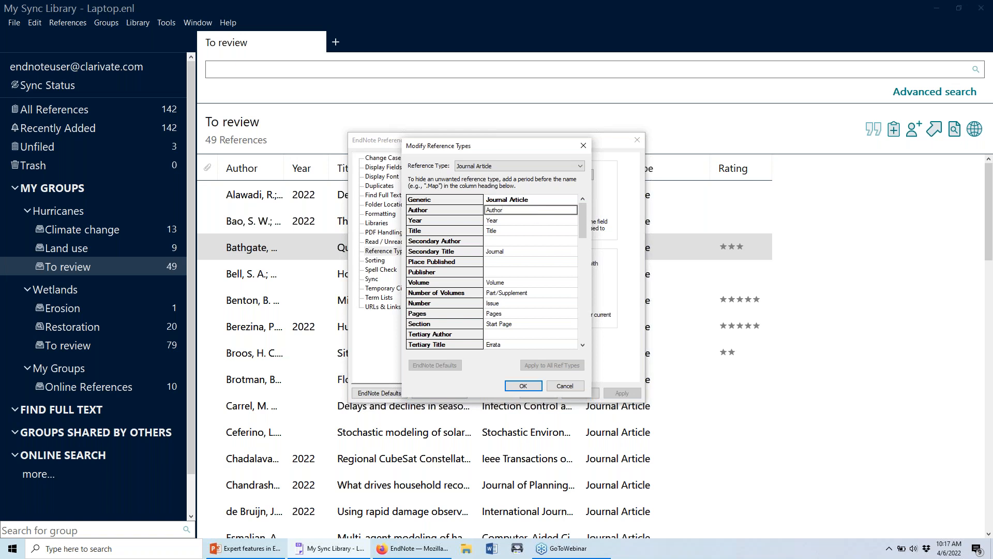
click(534, 220)
click(545, 208)
click(504, 219)
click(505, 210)
click(506, 221)
click(518, 232)
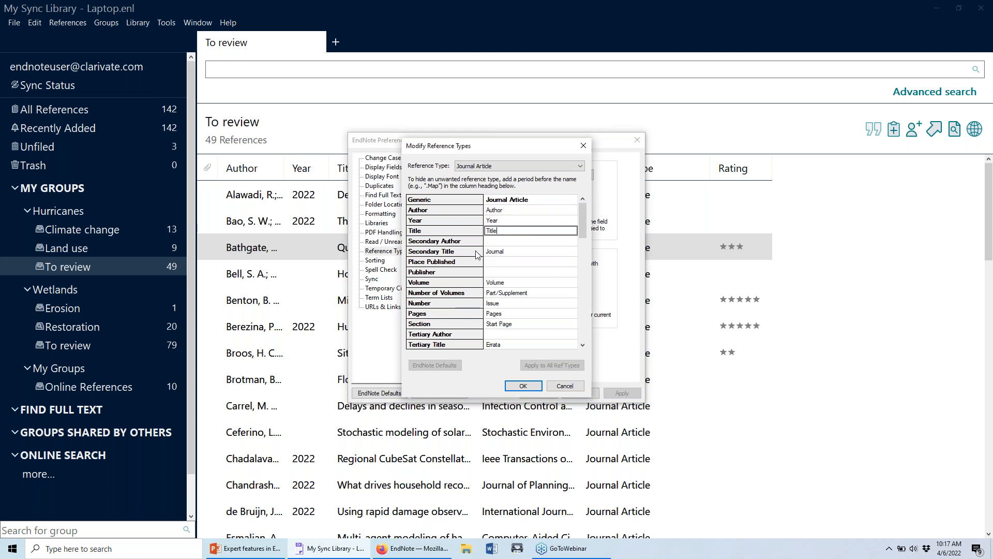
click(509, 251)
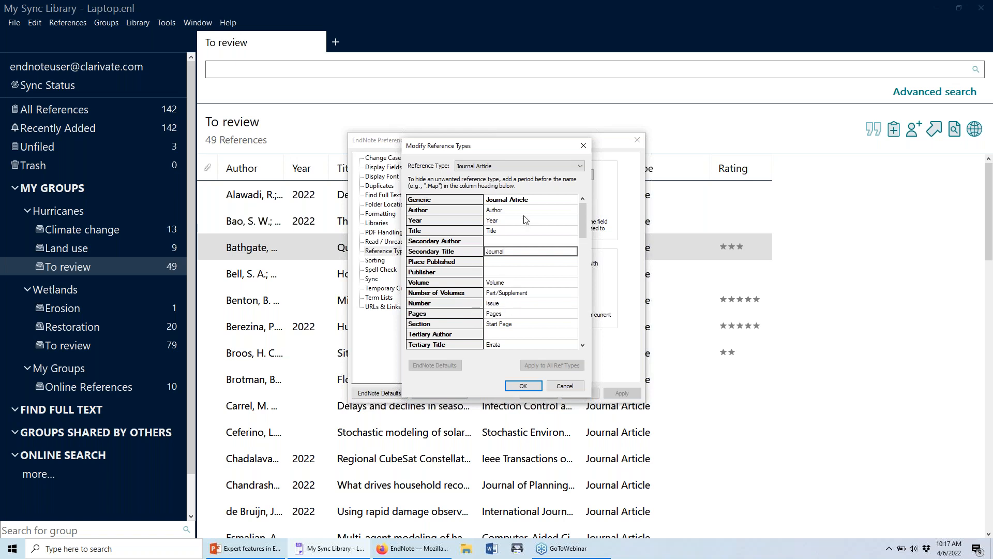
click(503, 166)
click(505, 169)
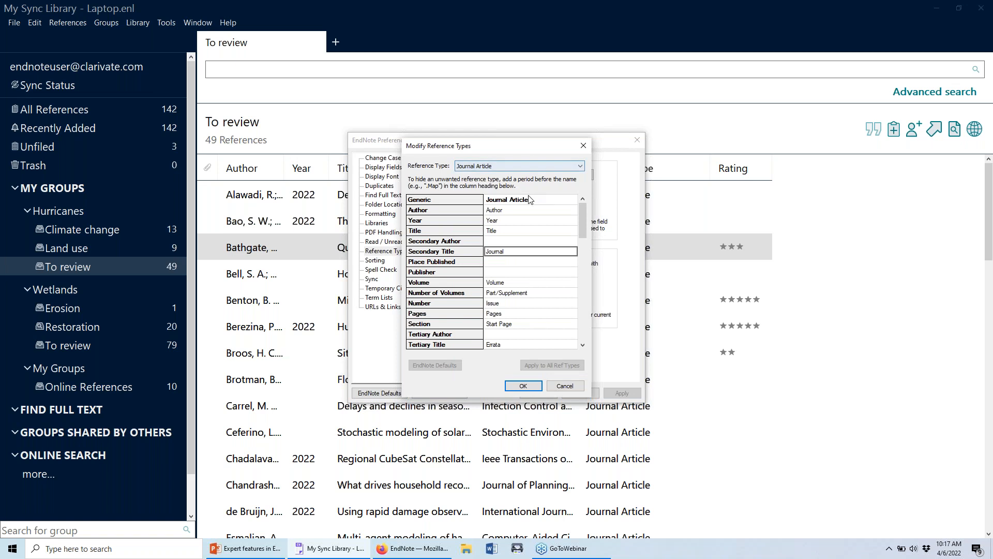
Switch to Newspaper Article and look over its Newspaper, Reporter, type name and Year labels.
click(532, 167)
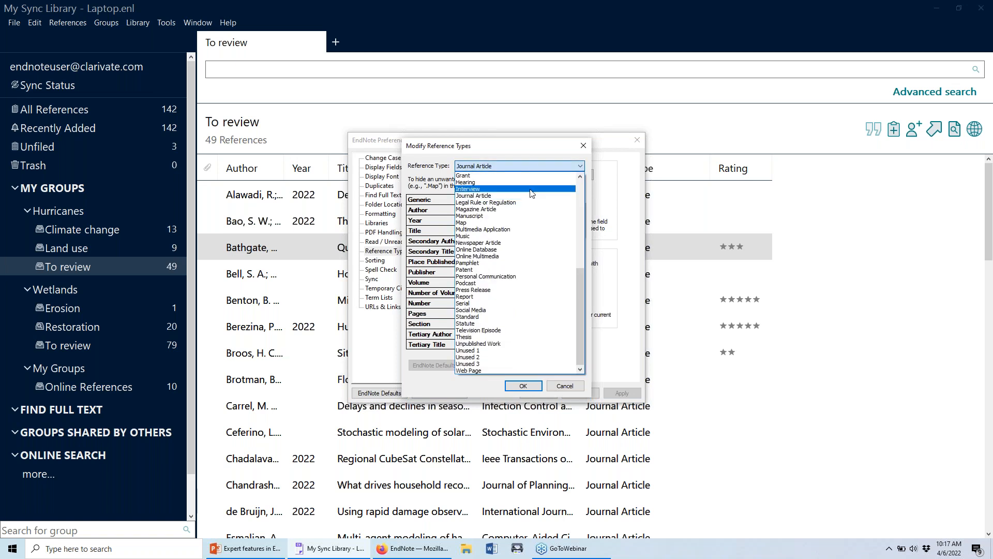
click(519, 247)
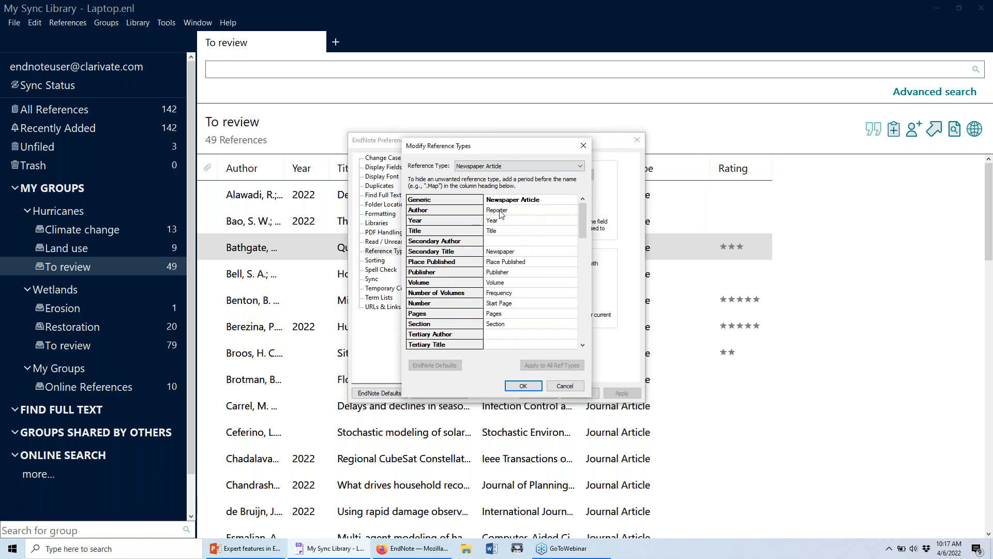
click(519, 251)
click(557, 210)
click(569, 200)
drag(535, 204, 485, 202)
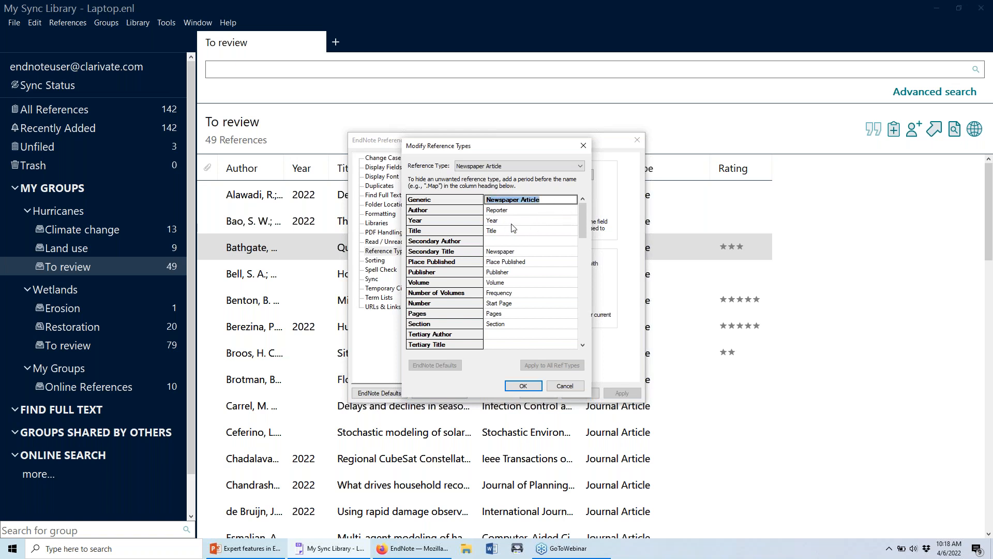
click(527, 214)
drag(544, 200, 483, 218)
click(487, 210)
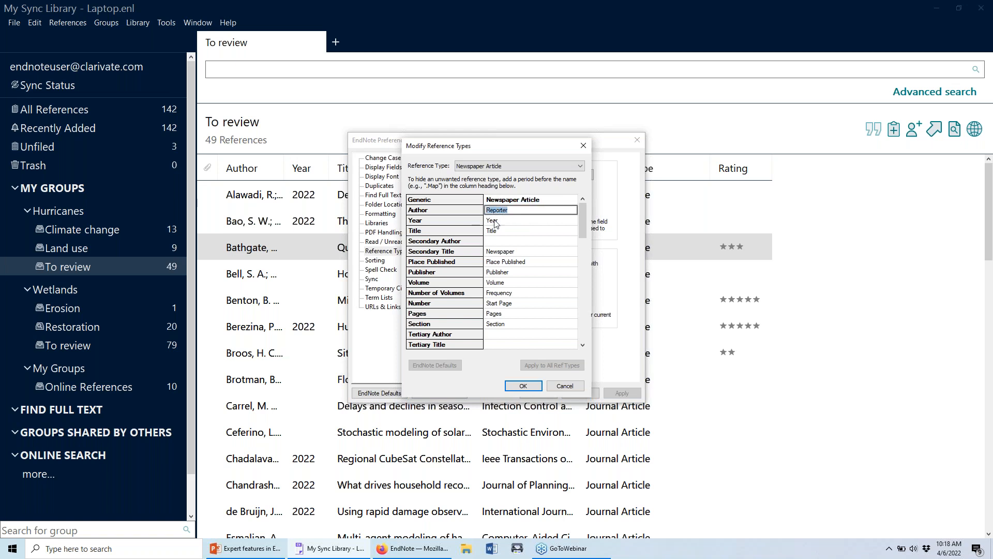
click(511, 222)
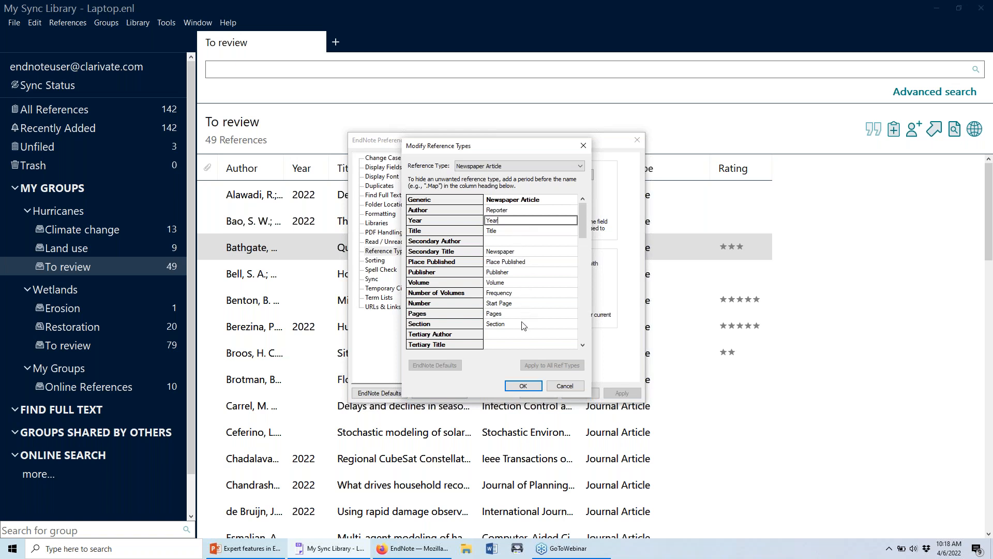
Clear the Custom 1 label 'Column' for Newspaper Article.
scroll(526, 328, down, 3)
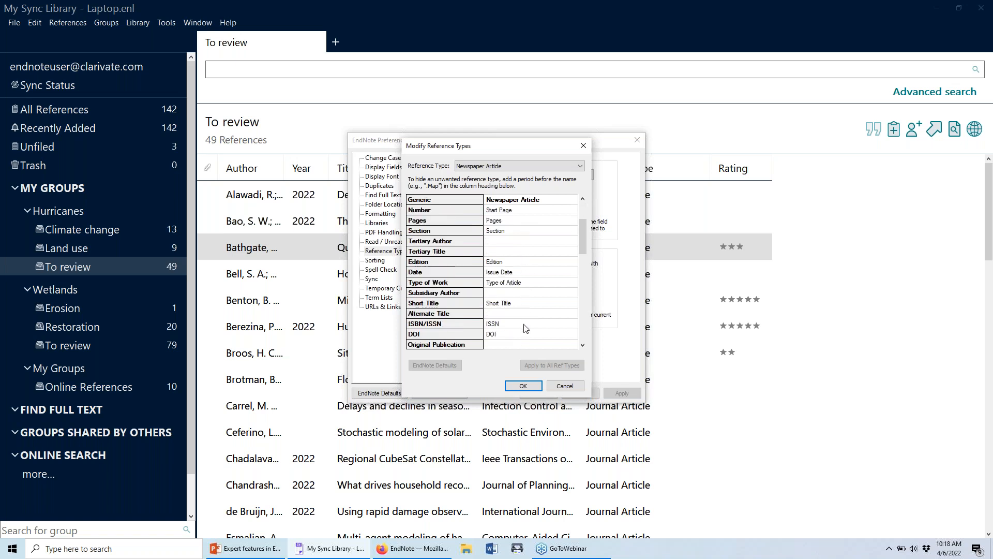
scroll(525, 320, down, 3)
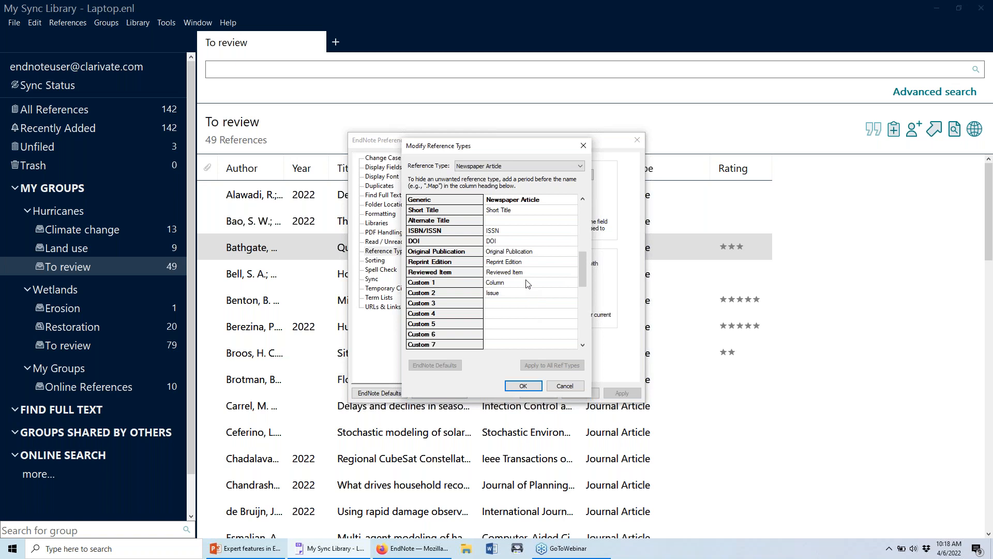
click(504, 292)
click(513, 281)
drag(512, 282, 470, 282)
key(BackSpace)
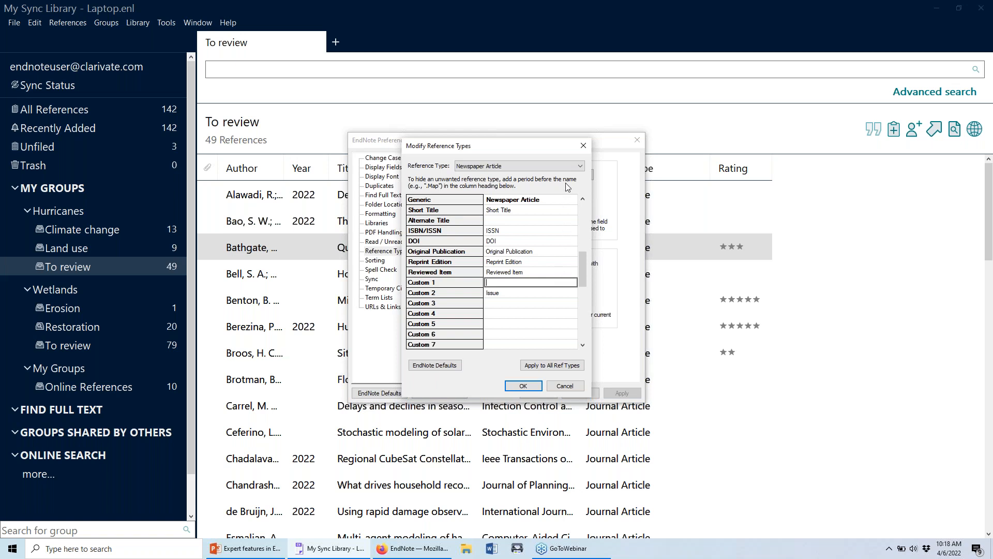
Look at the Unused 2 and Music types, type '.' in the Music name, and close the editor.
click(571, 165)
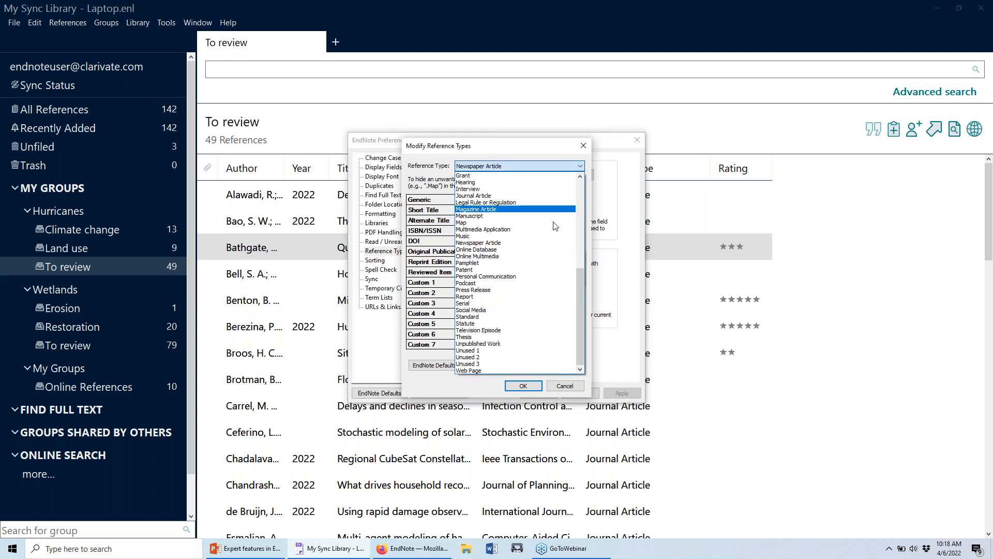
click(532, 356)
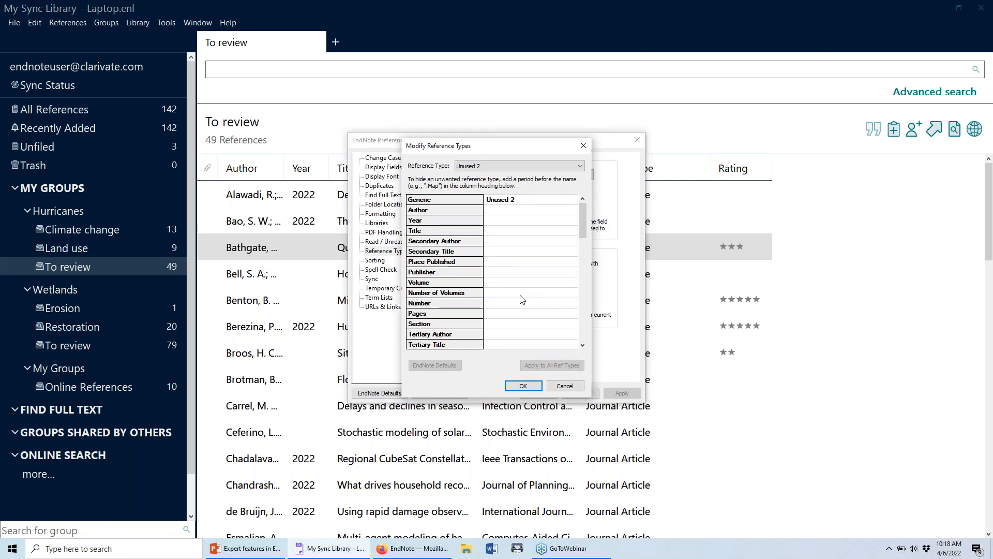
click(576, 170)
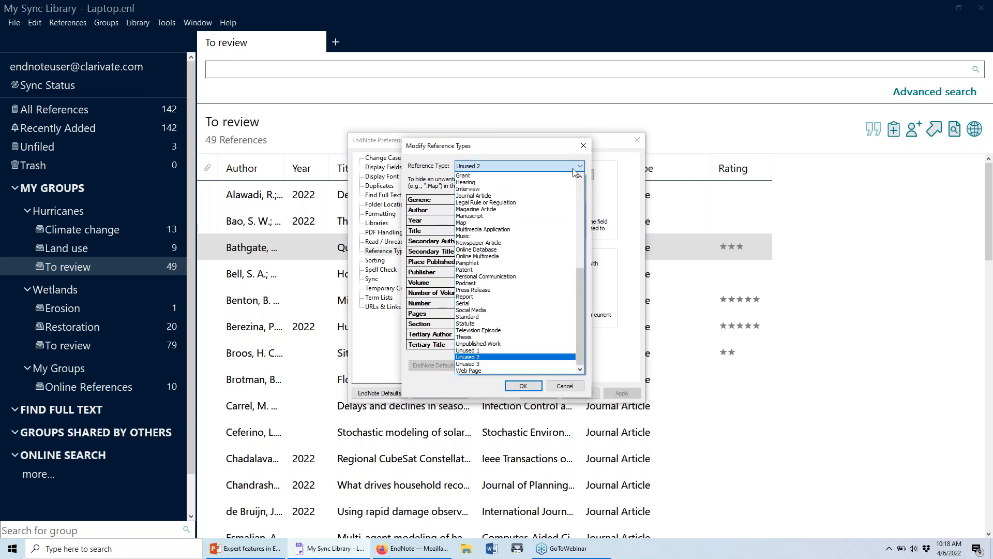
click(549, 243)
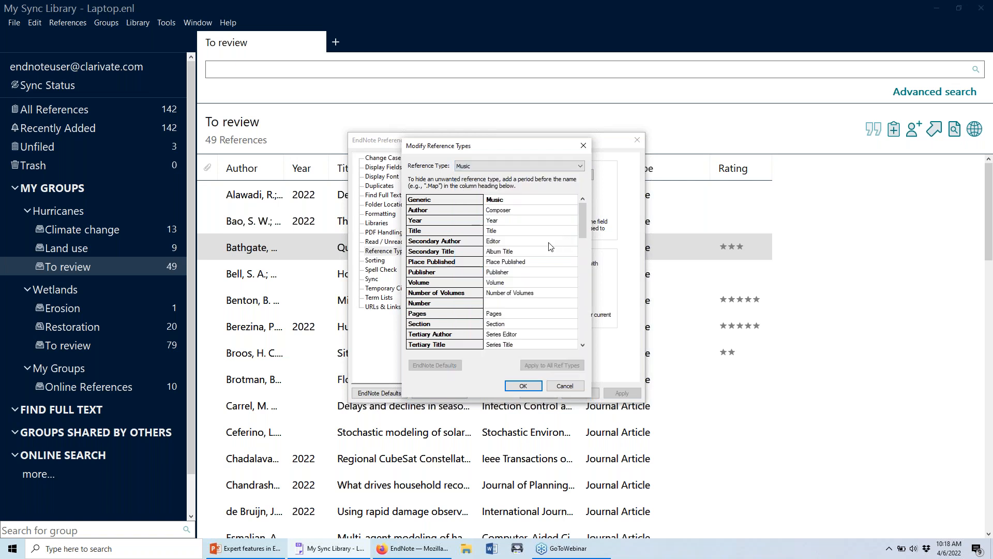
click(498, 202)
text(.)
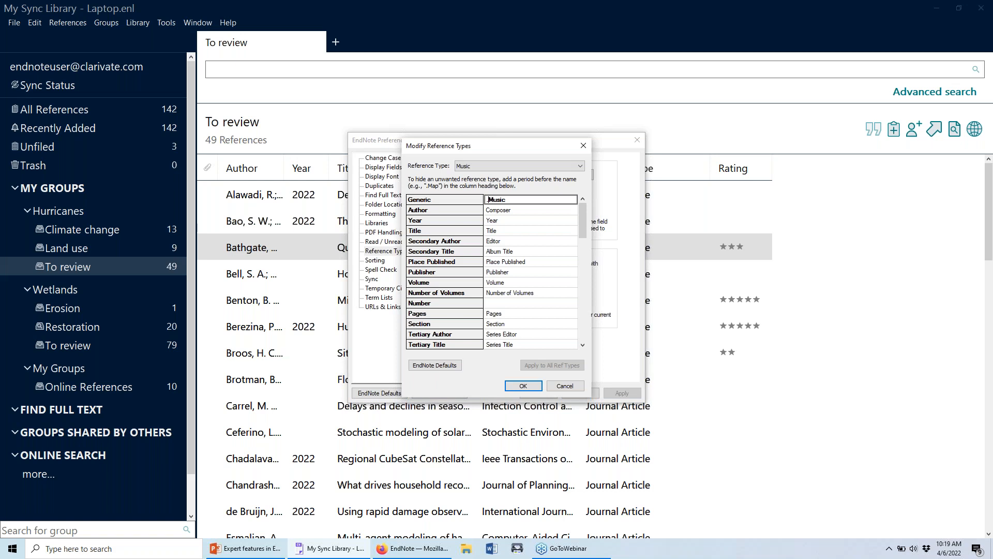
click(551, 386)
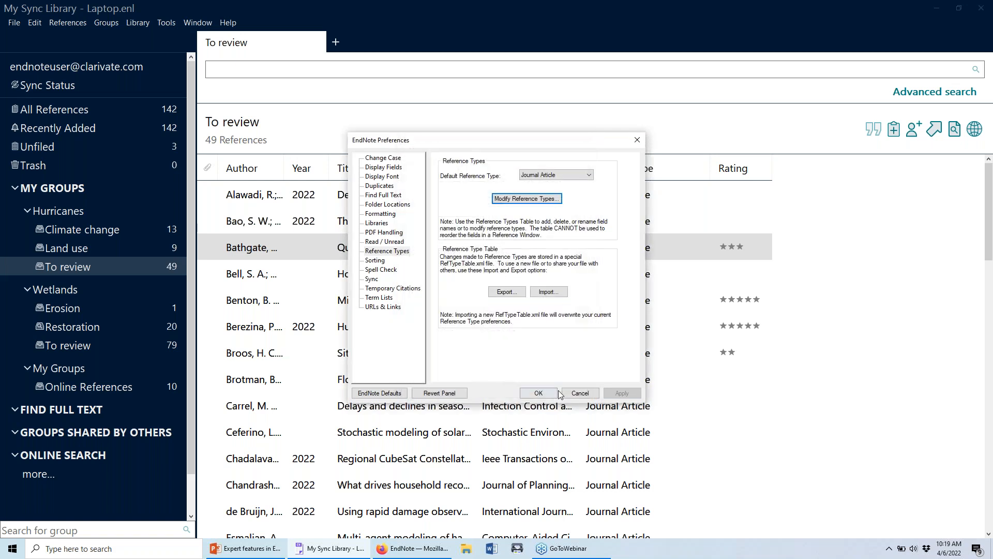
Export the reference type table to the Desktop as the XML file 'EN Ref types'.
click(506, 292)
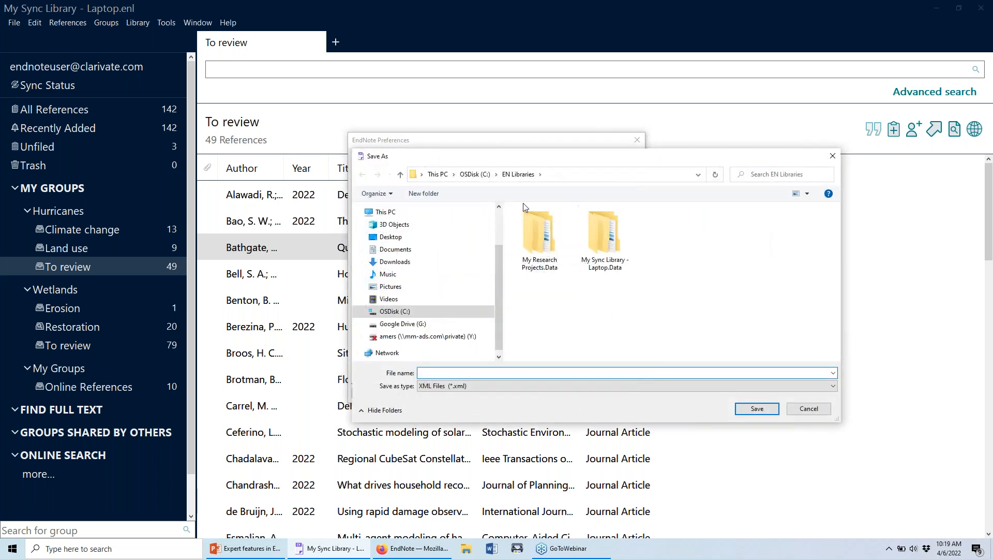
click(390, 237)
click(495, 372)
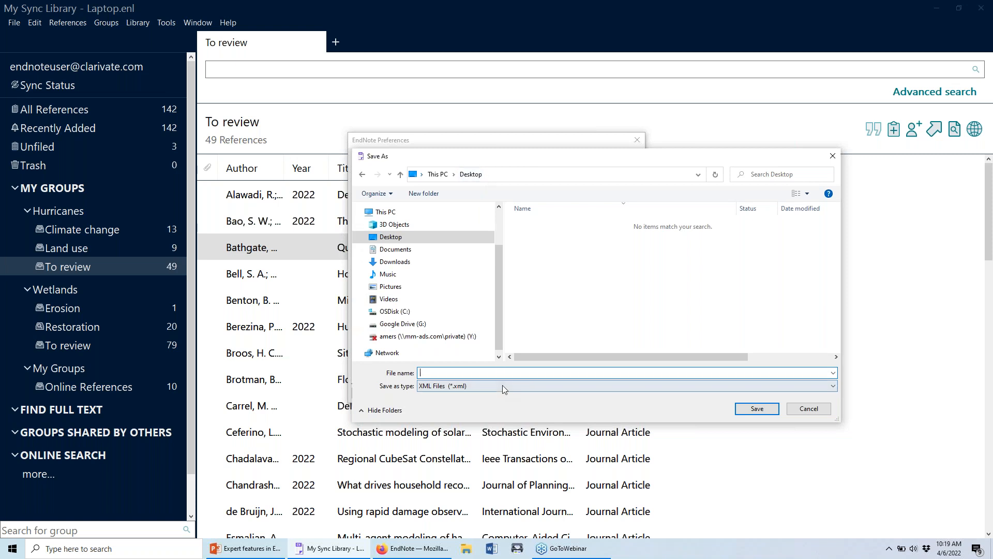
text(EN Rf)
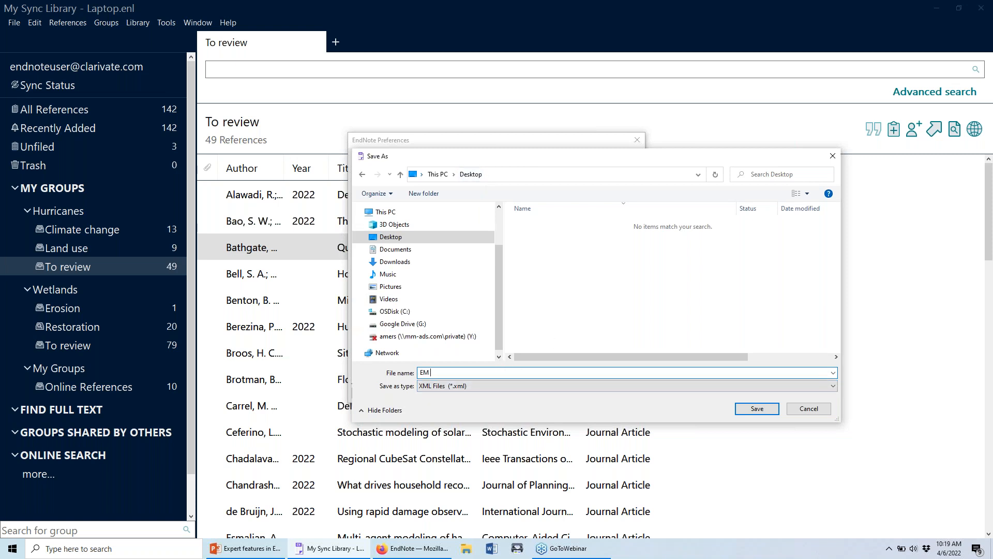
key(BackSpace)
text(ef types)
click(757, 408)
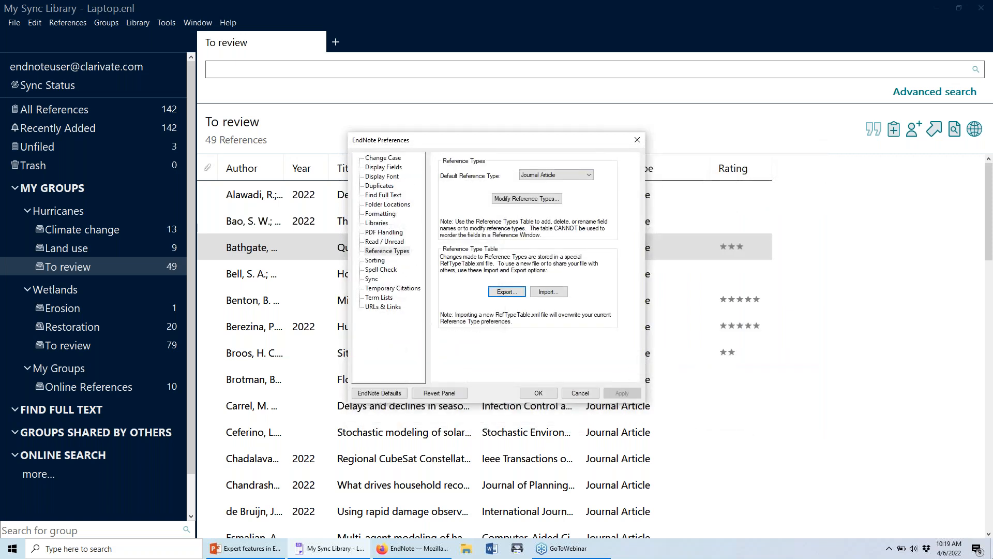
click(990, 548)
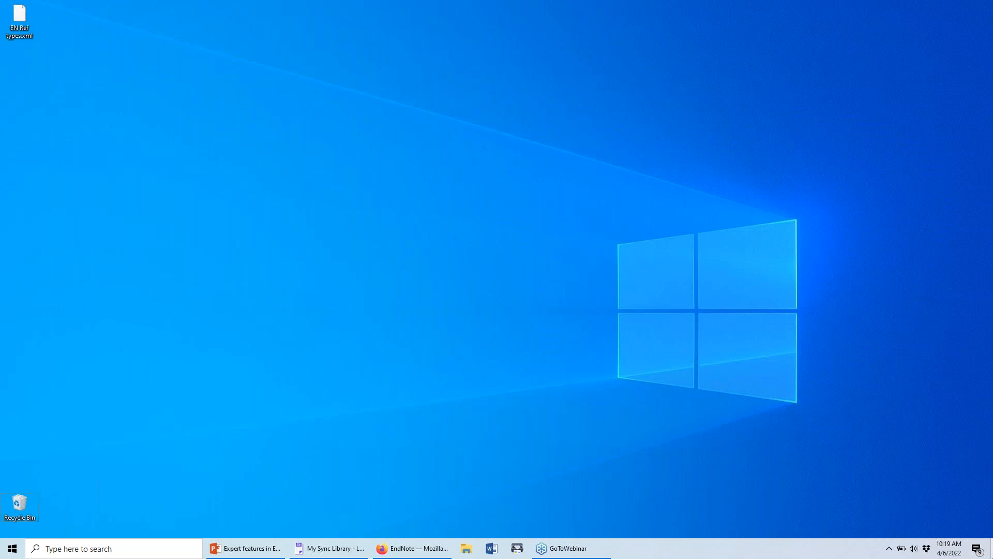
click(412, 548)
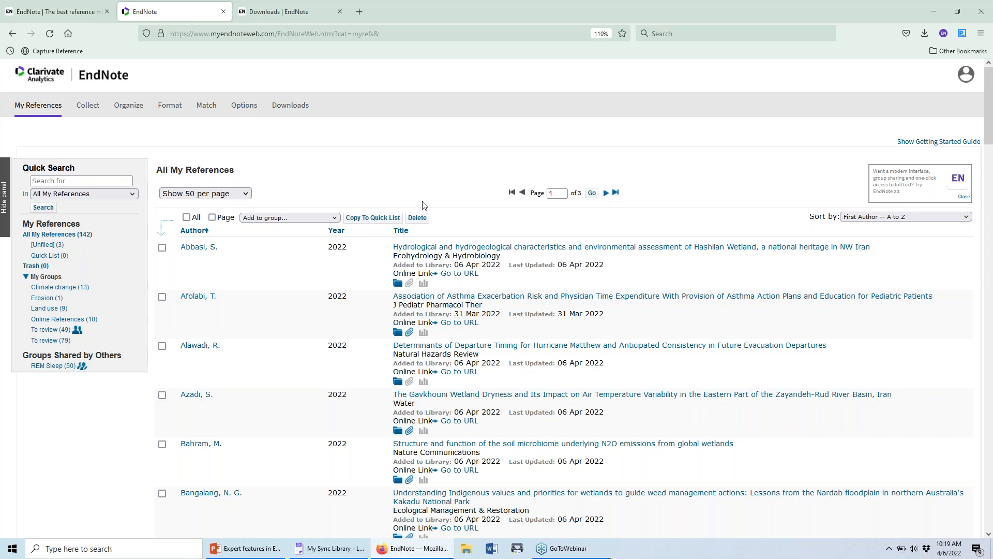
click(295, 549)
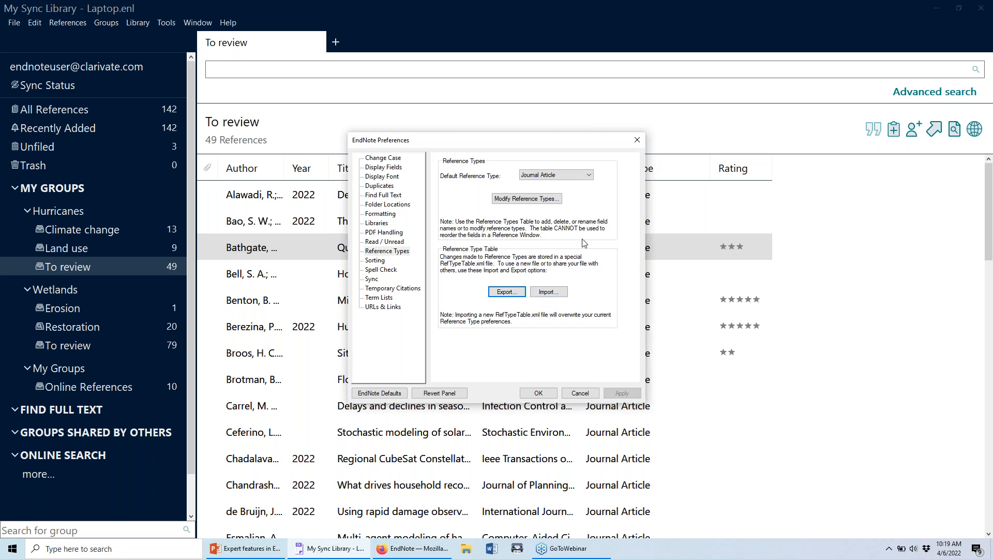
click(569, 392)
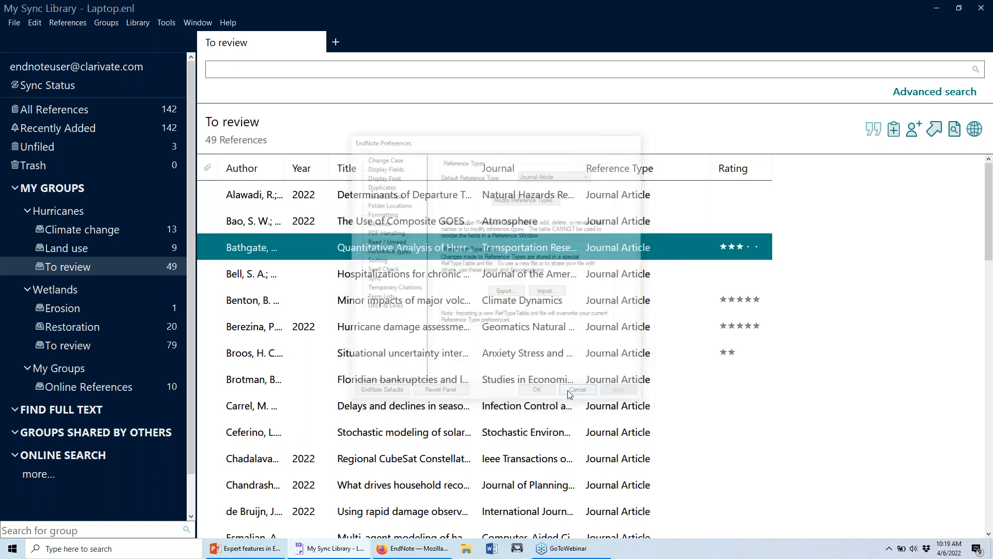
click(34, 23)
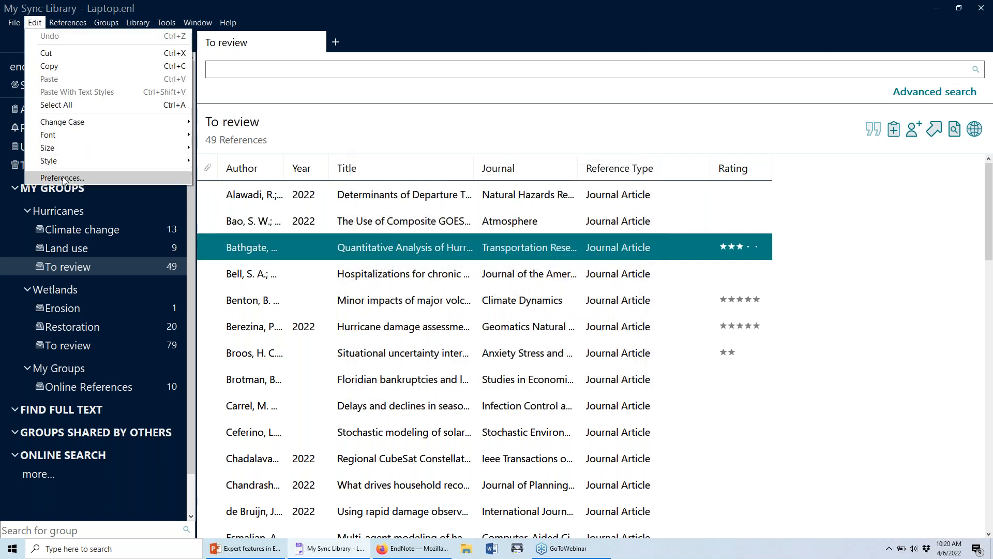
click(109, 178)
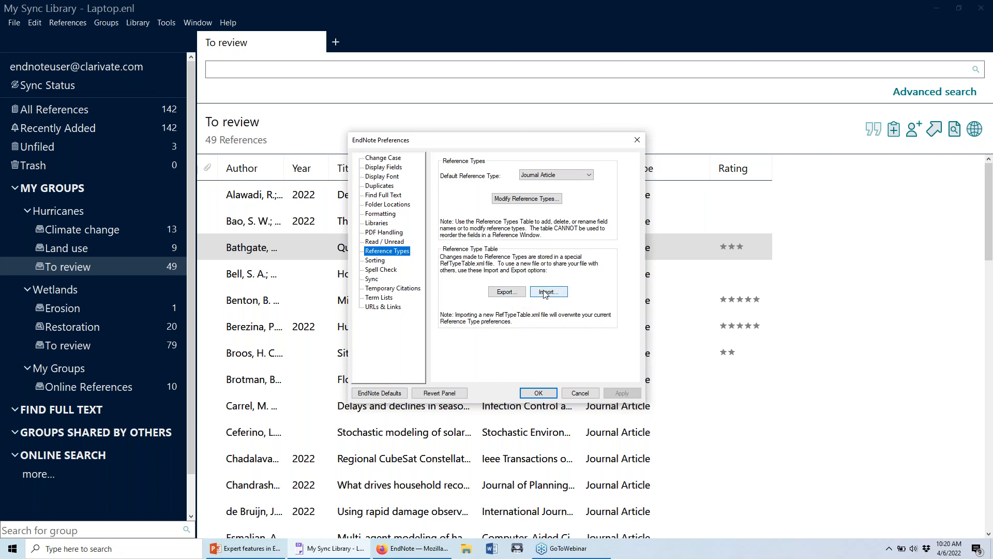
click(515, 296)
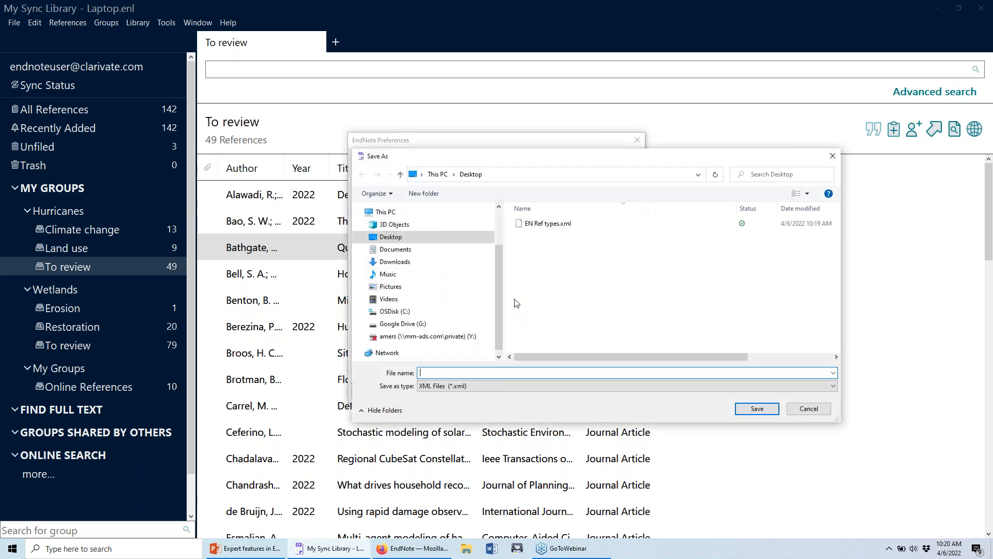
key(Escape)
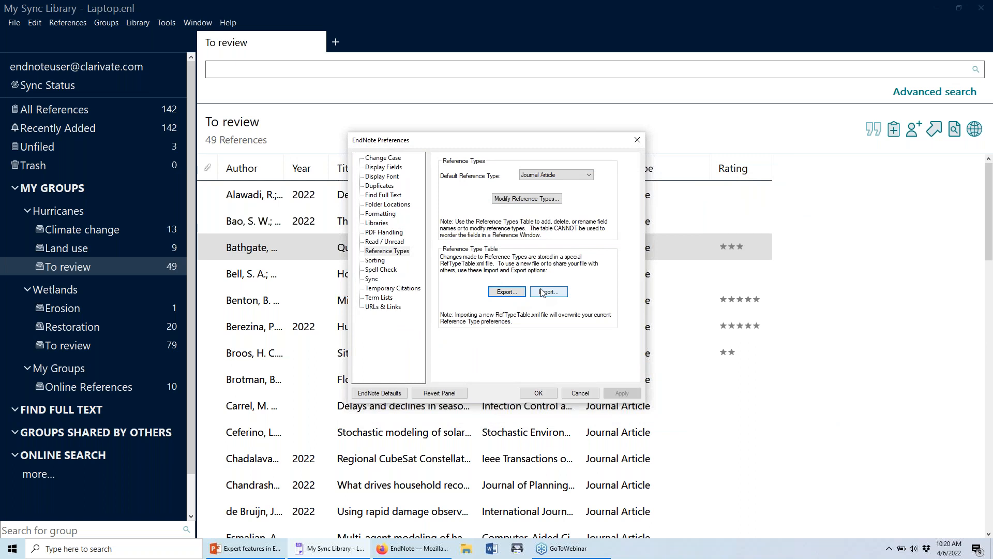
click(542, 293)
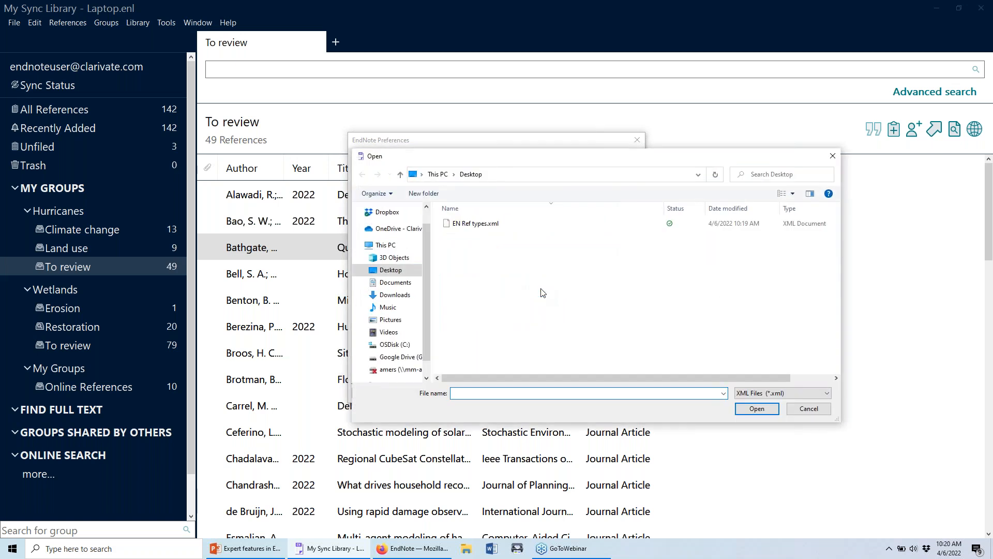
key(Escape)
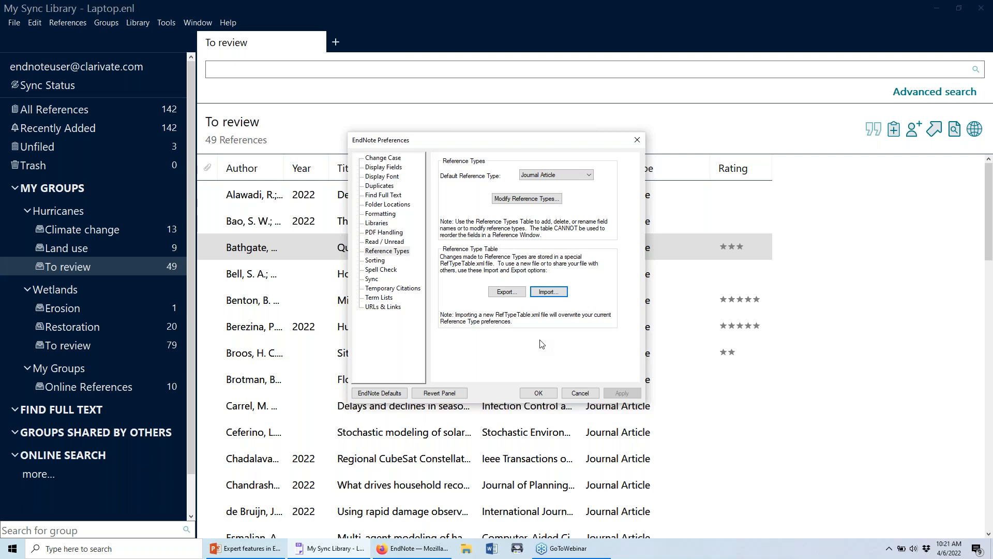
click(580, 393)
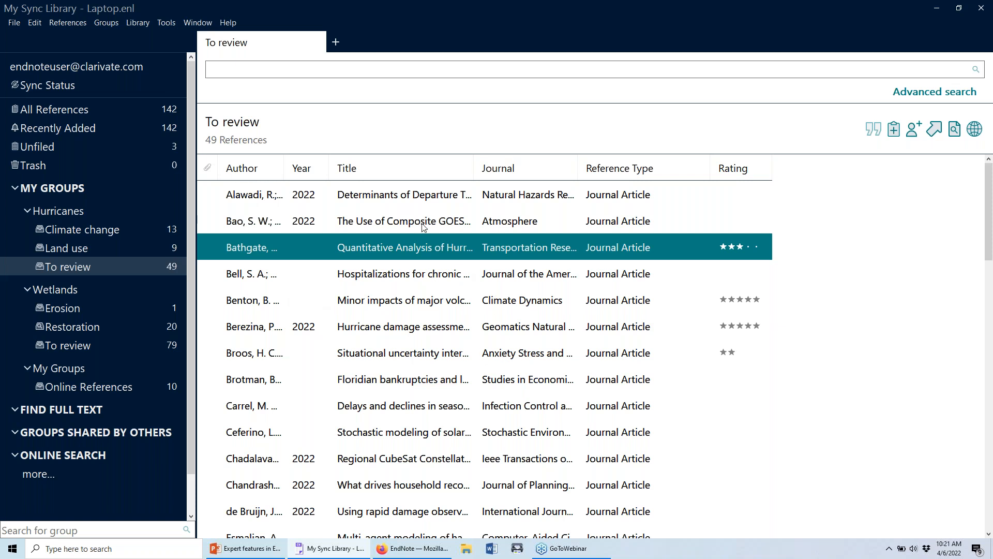
Browse the File and Library menu commands without choosing any.
click(14, 22)
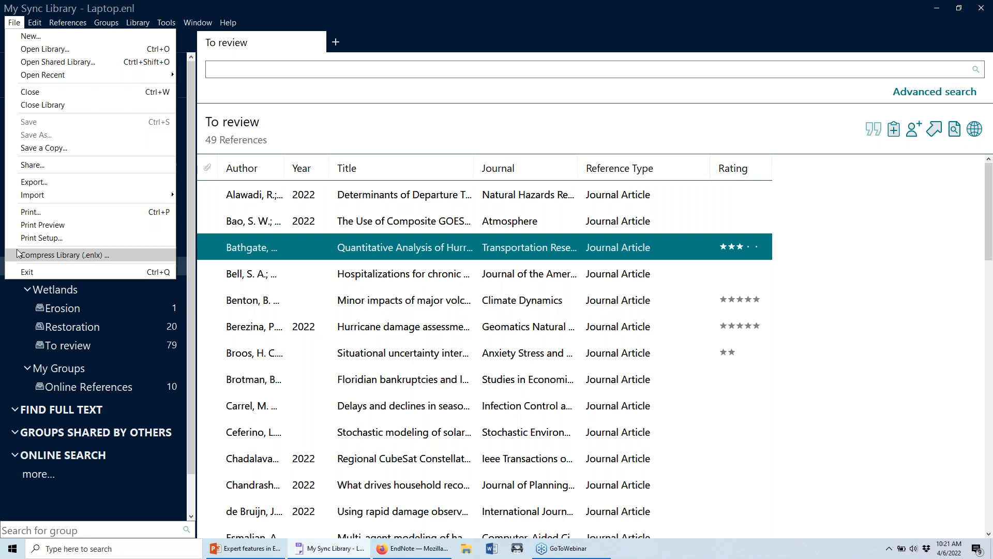
click(388, 284)
scroll(387, 291, down, 3)
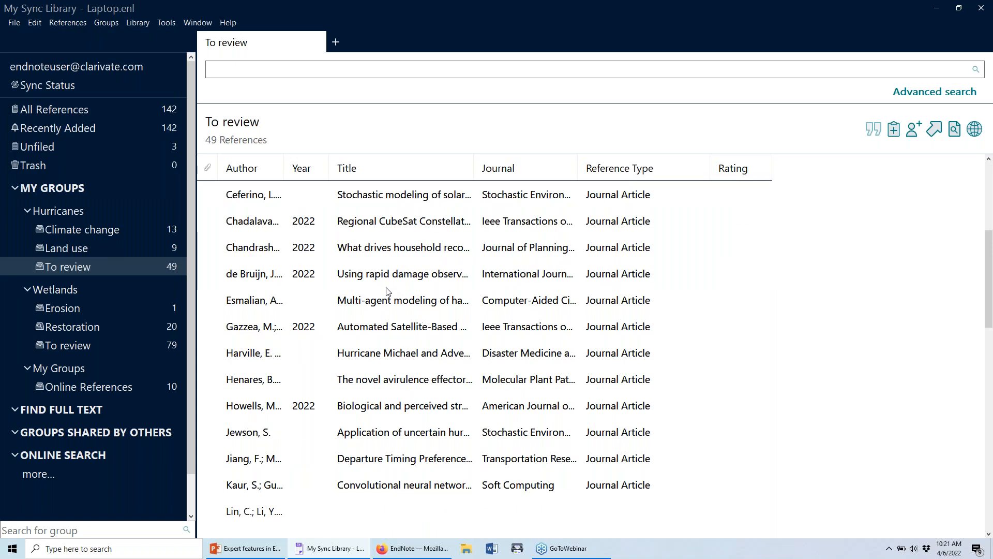
scroll(388, 290, up, 1)
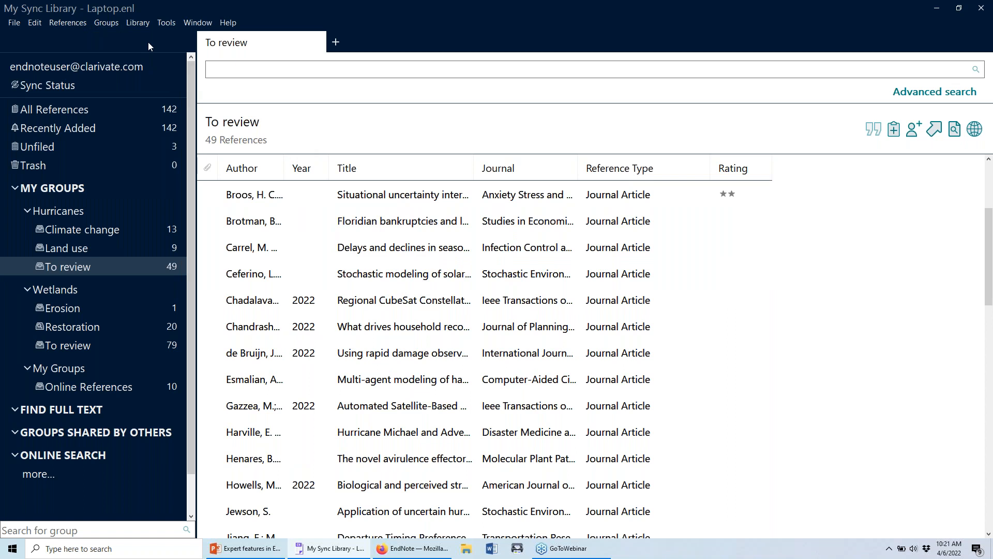
click(137, 23)
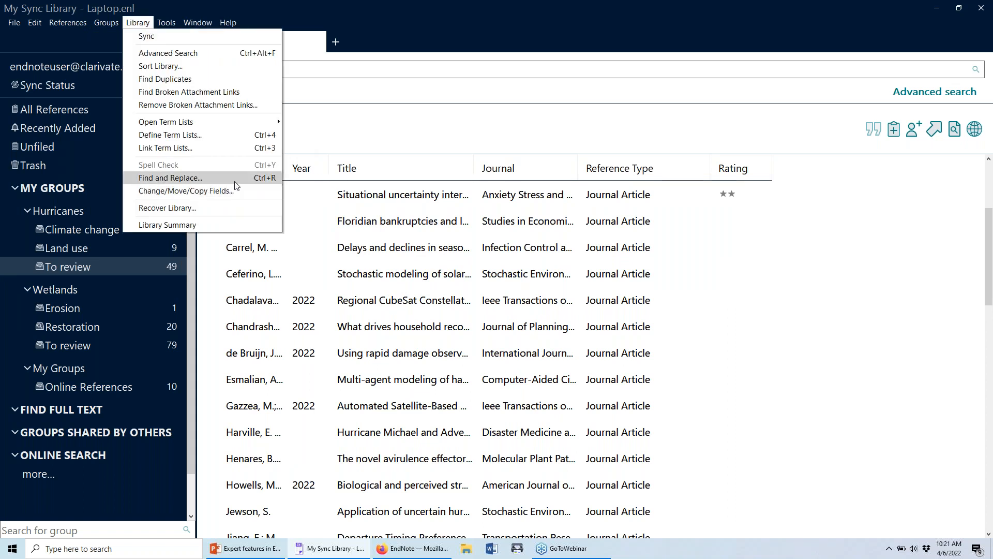
click(362, 303)
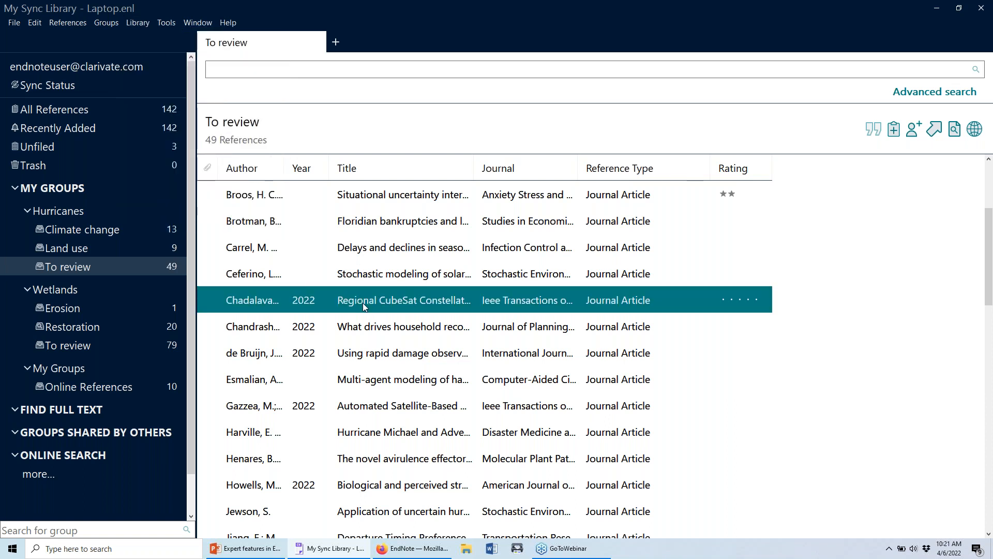
Widen the Author column and display All References (142), selecting the first reference.
scroll(362, 303, down, 2)
drag(284, 178, 337, 177)
scroll(396, 301, down, 8)
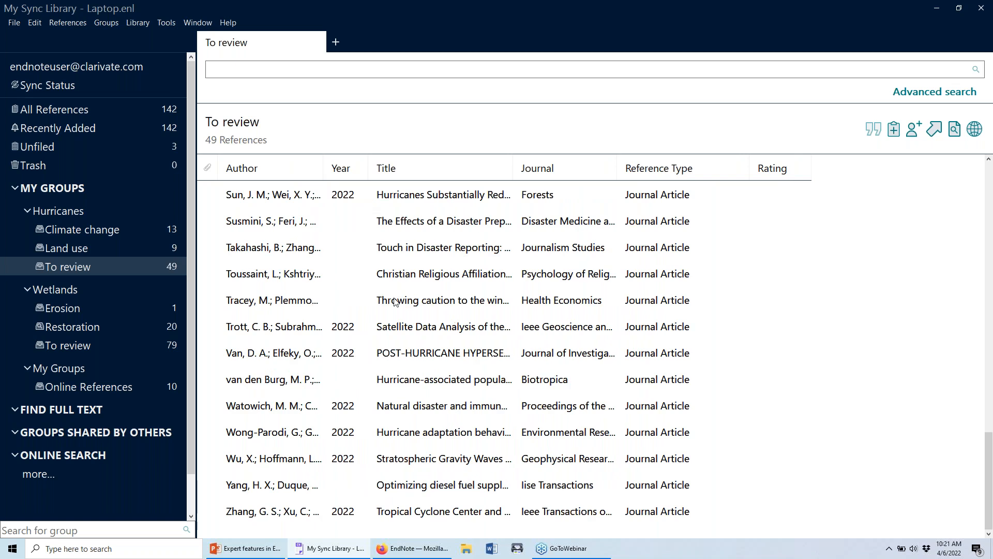
scroll(373, 331, up, 4)
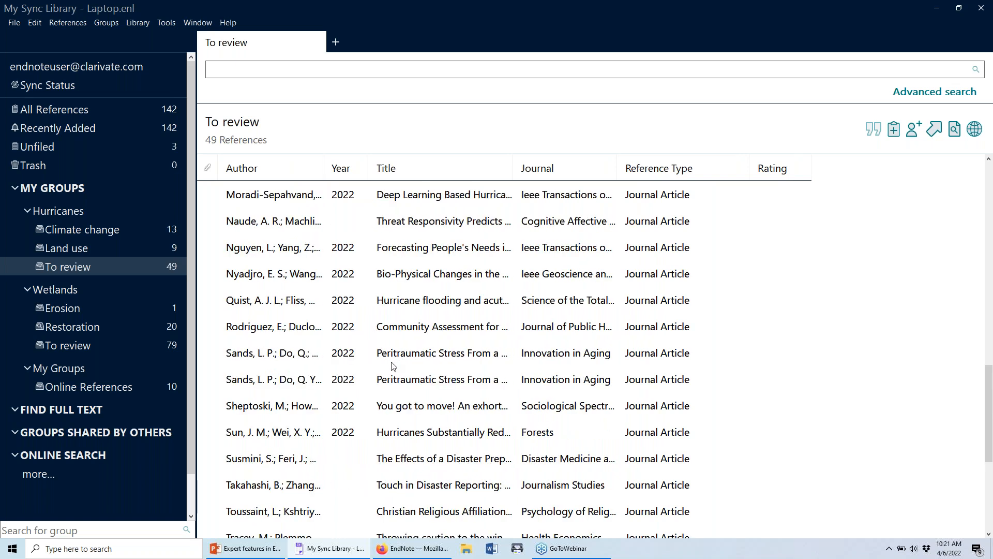
scroll(374, 362, up, 1)
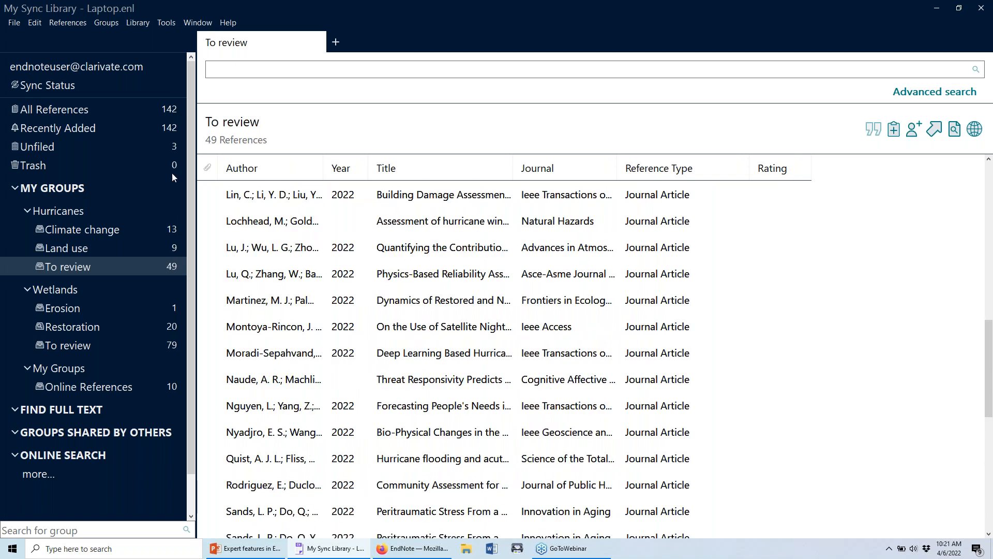
click(160, 113)
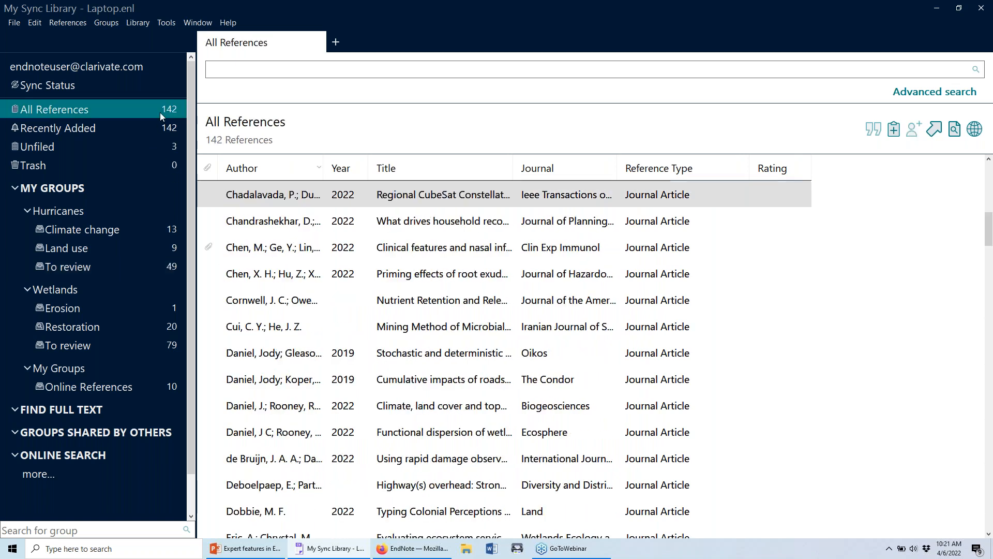
click(321, 189)
drag(323, 170, 382, 194)
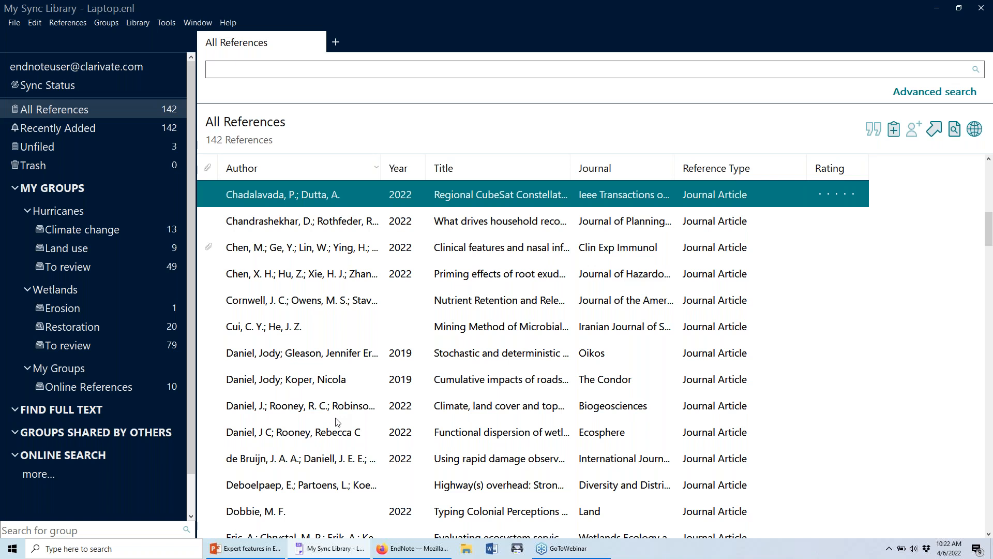
click(352, 379)
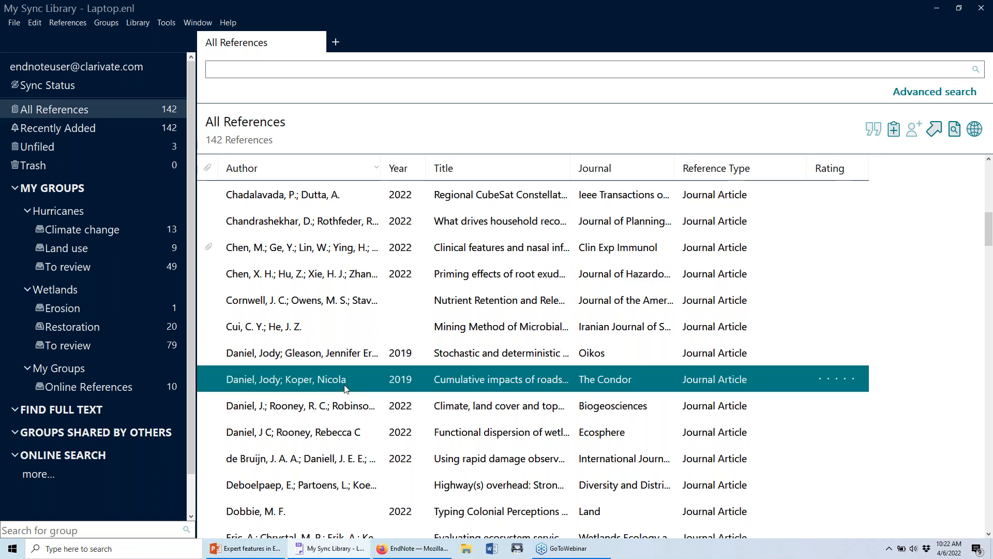
click(371, 363)
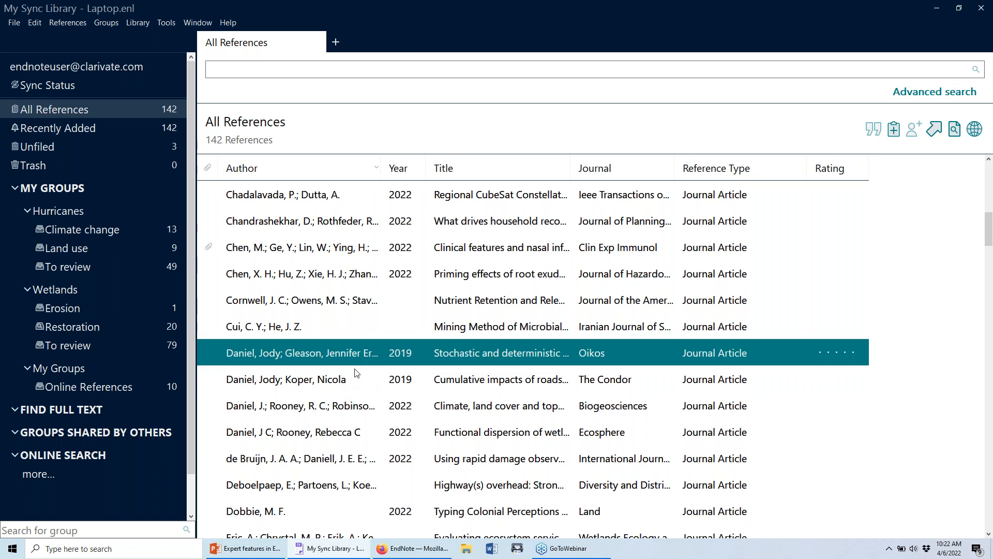
click(349, 379)
click(349, 363)
click(346, 389)
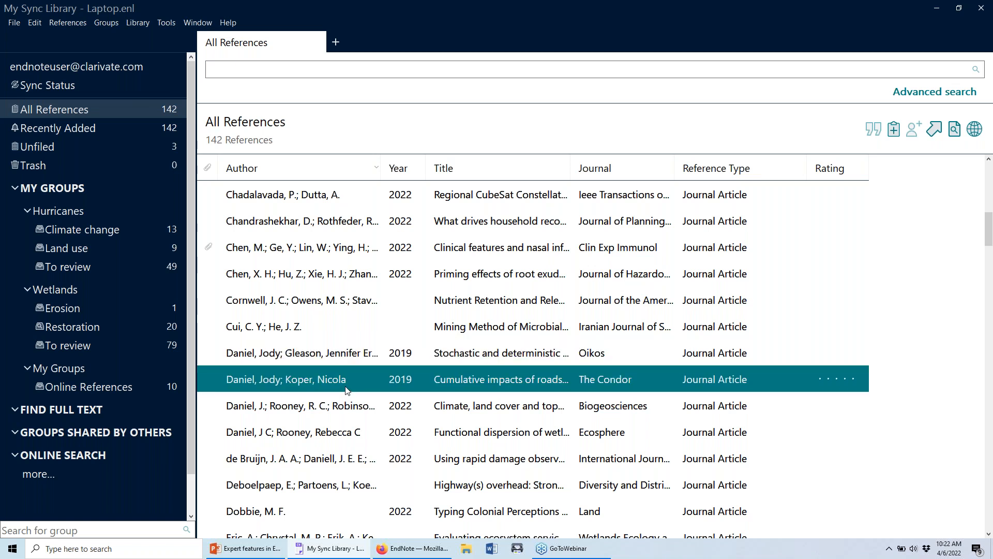
click(335, 353)
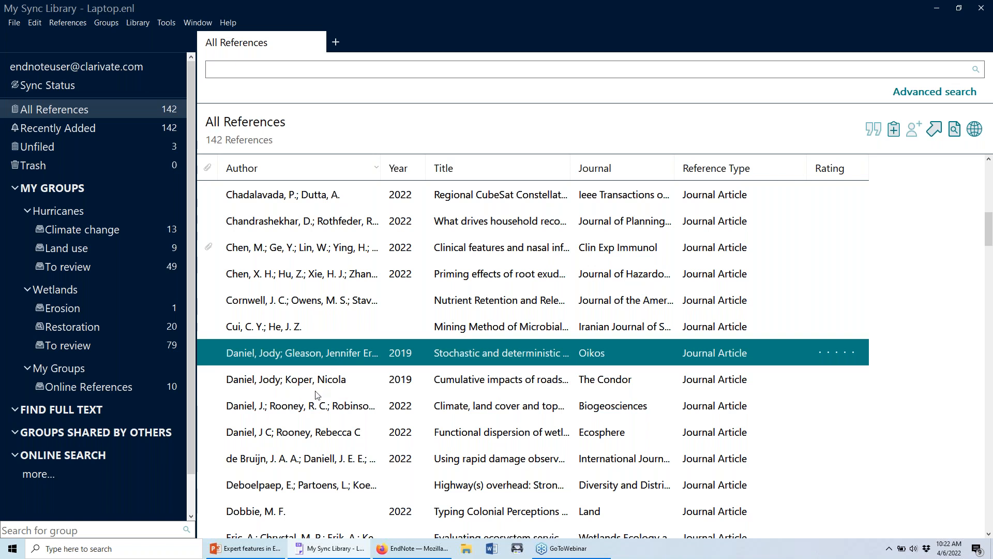
click(315, 409)
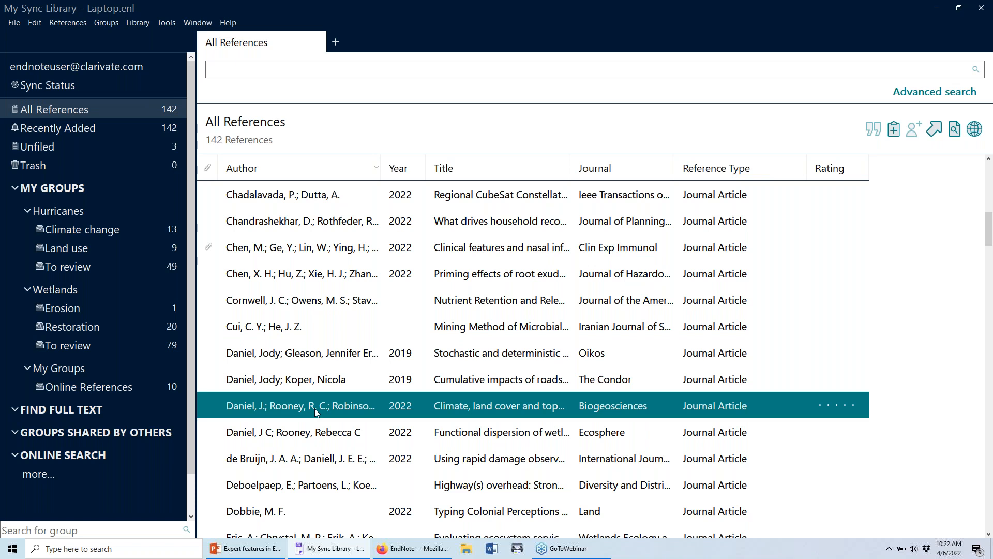
click(310, 428)
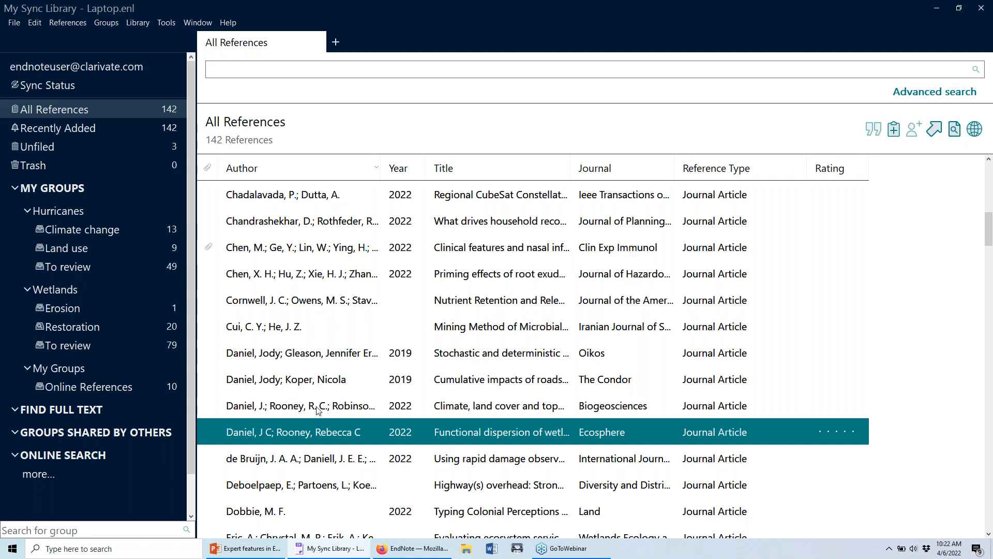
shift+click(349, 354)
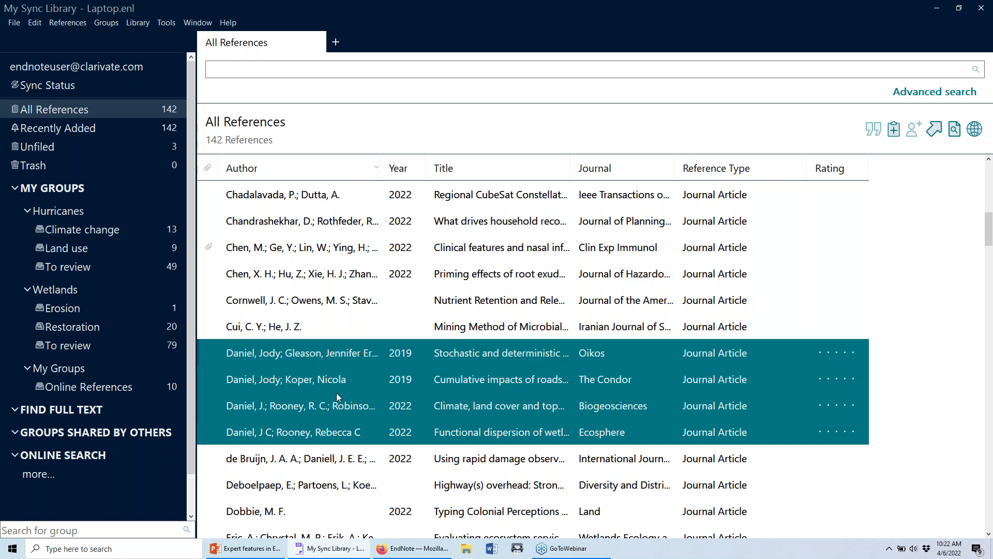
click(339, 376)
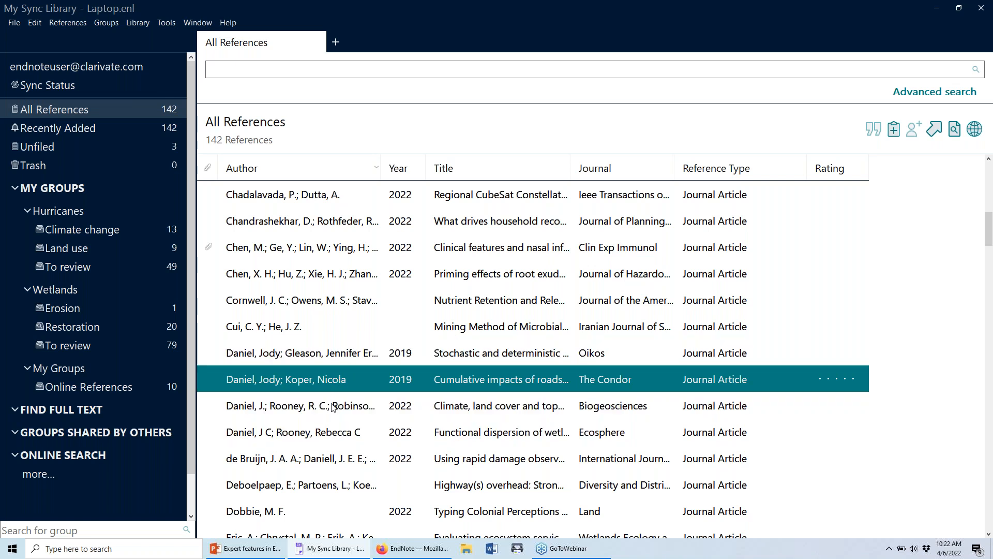
click(331, 402)
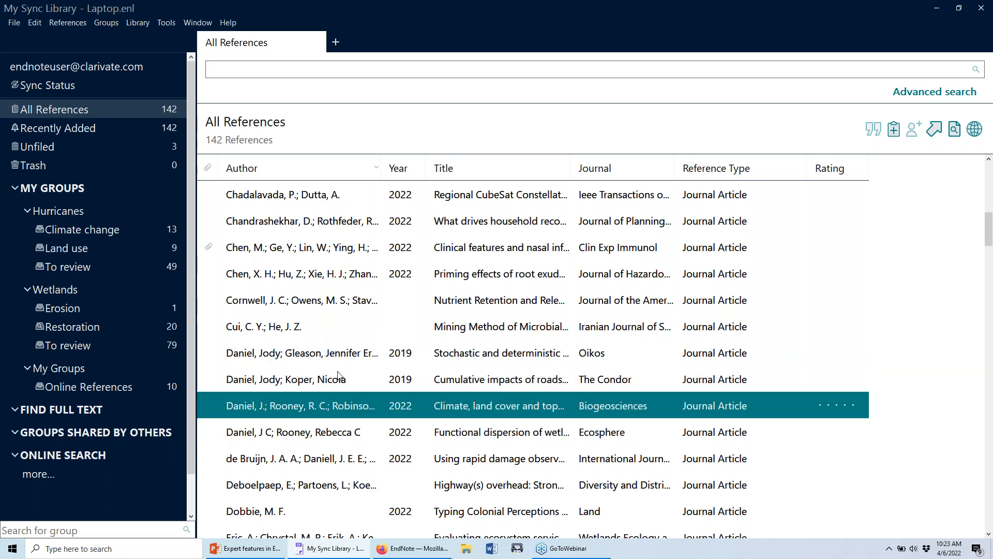
Open the 2019 Oikos reference in the Edit tab, comparing fields of nearby references.
double_click(345, 353)
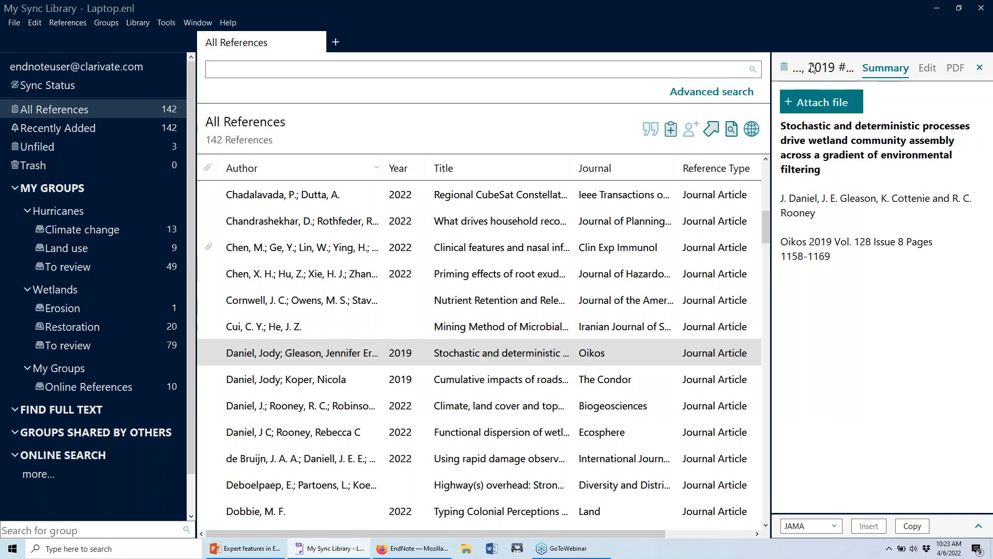
click(927, 67)
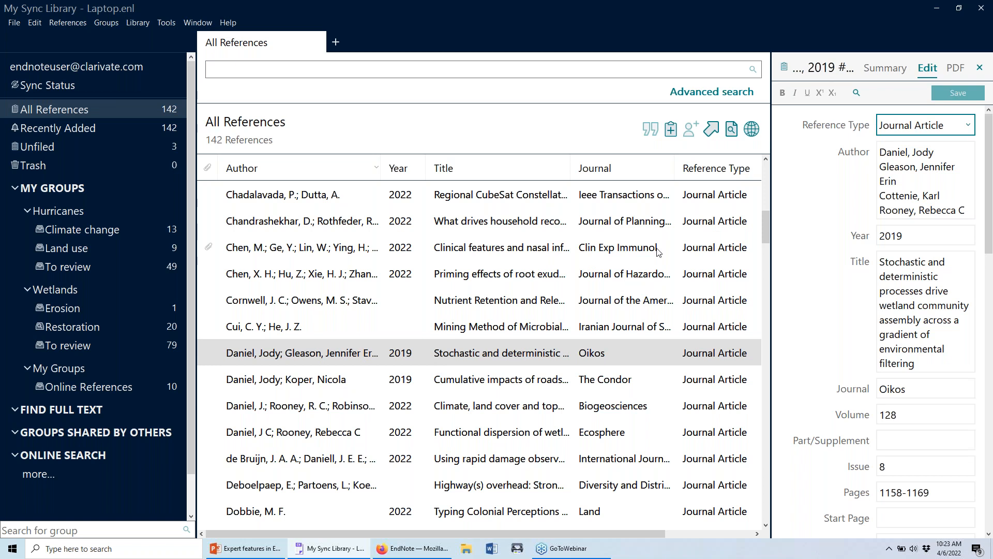
click(413, 385)
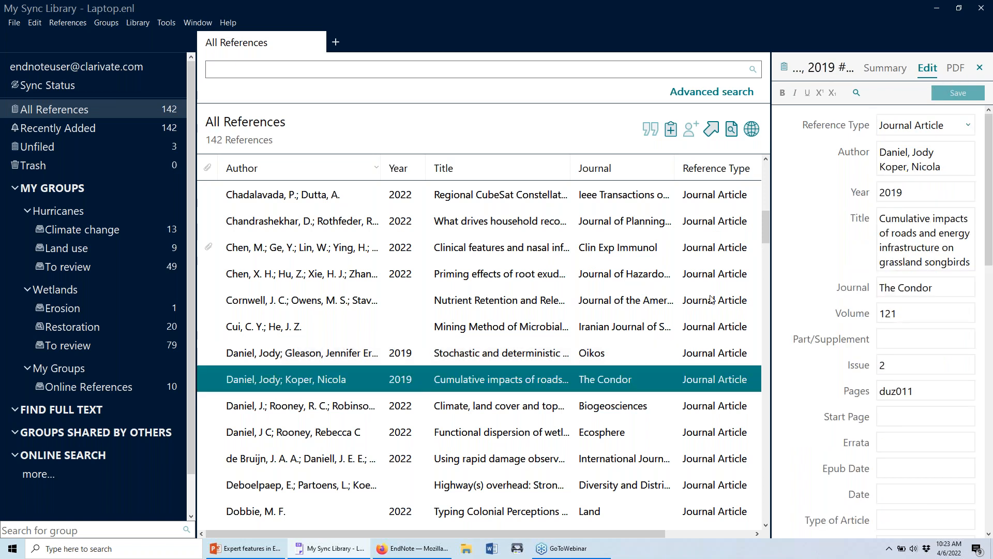
click(509, 413)
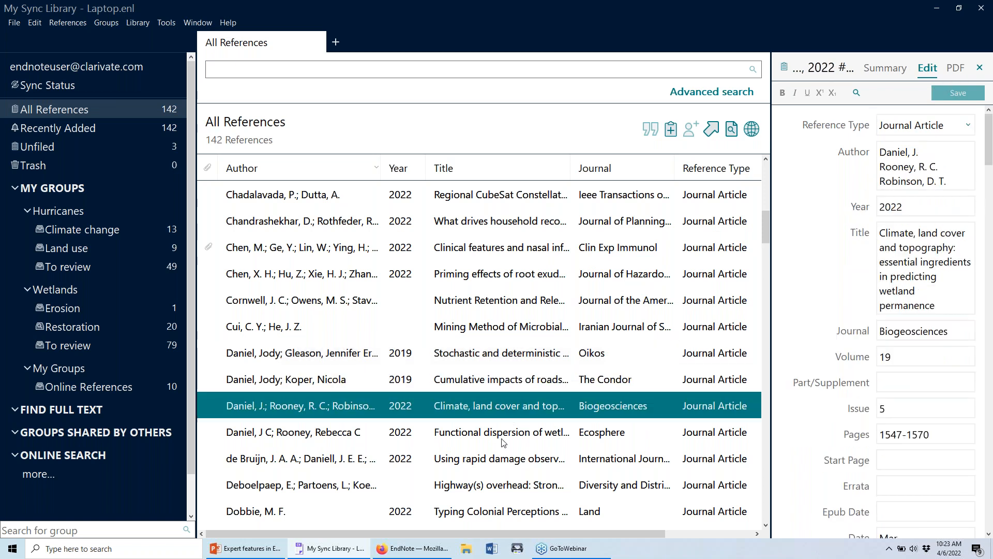
click(503, 443)
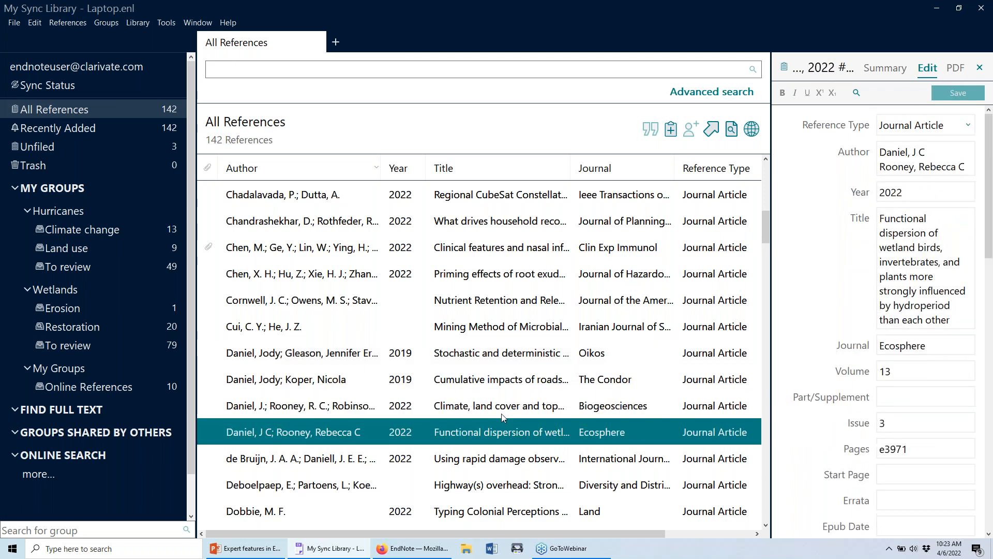
click(492, 362)
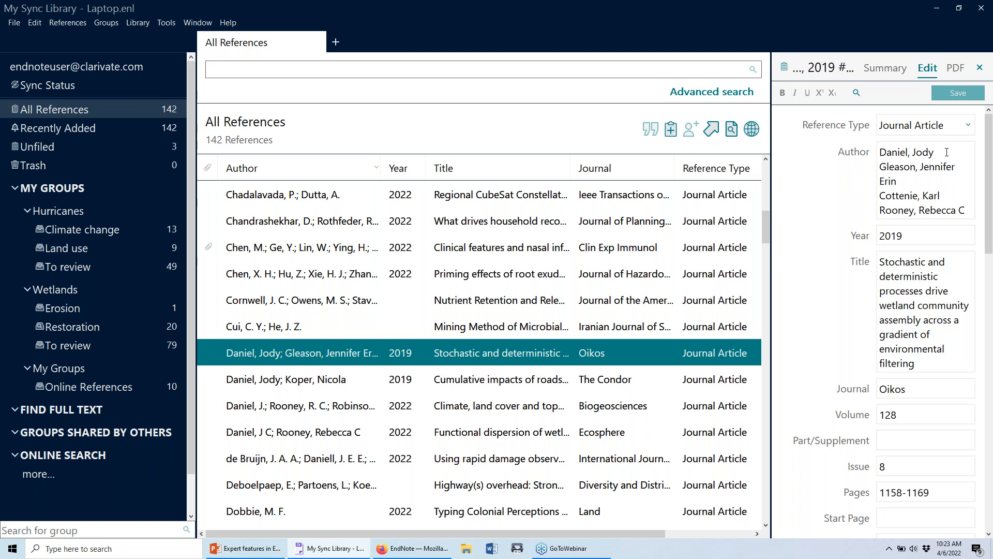
Copy the first author's fully spelled-out name from the Author field.
drag(946, 152, 879, 154)
right_click(888, 155)
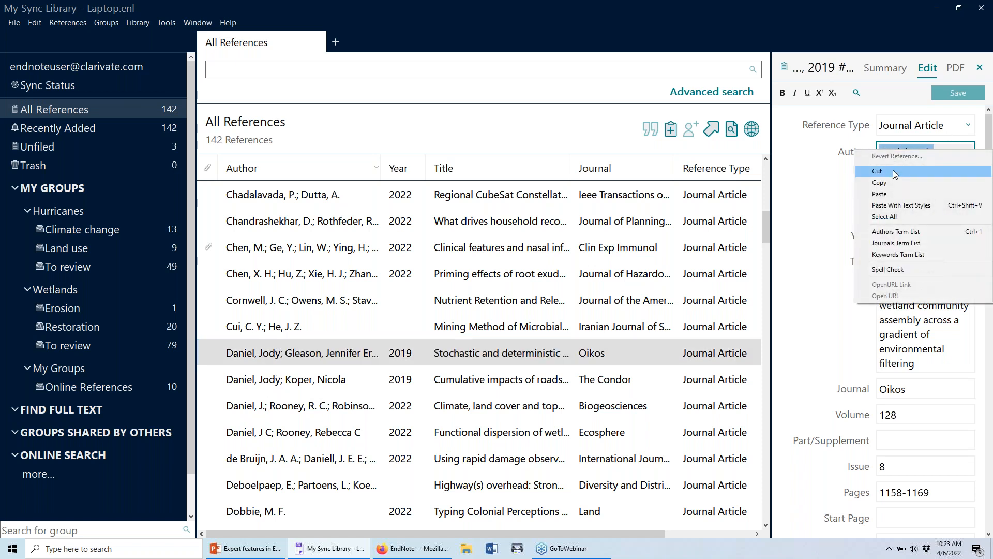
click(890, 182)
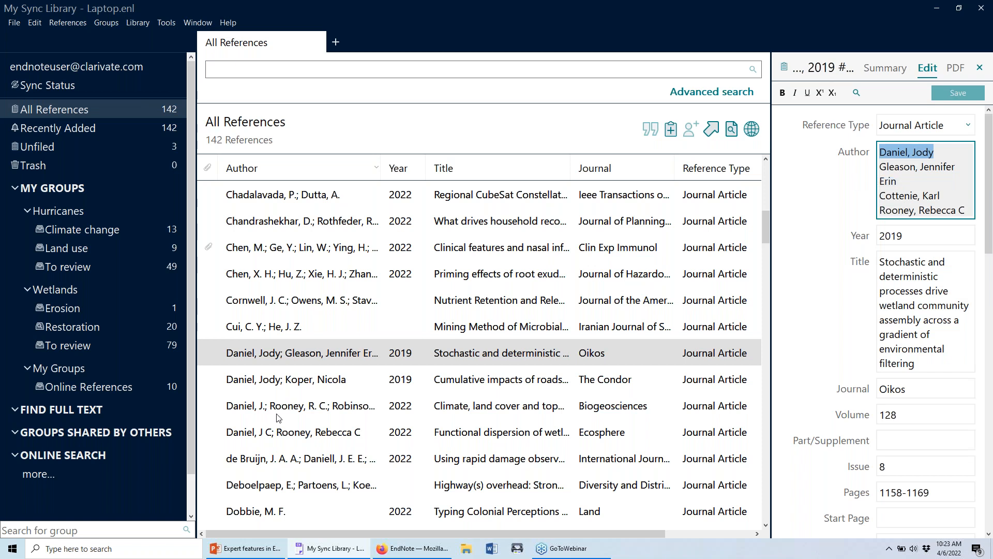
right_click(900, 150)
click(900, 174)
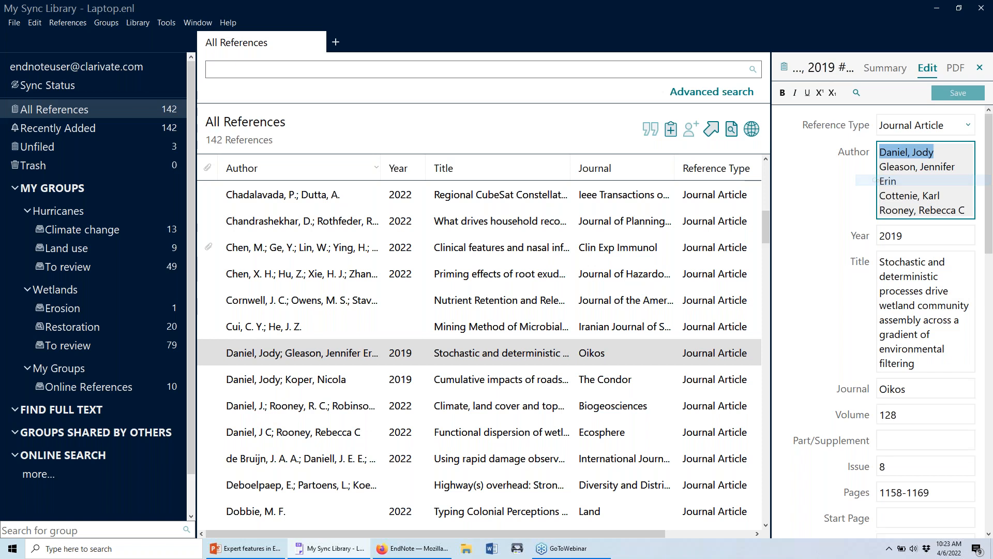
click(494, 320)
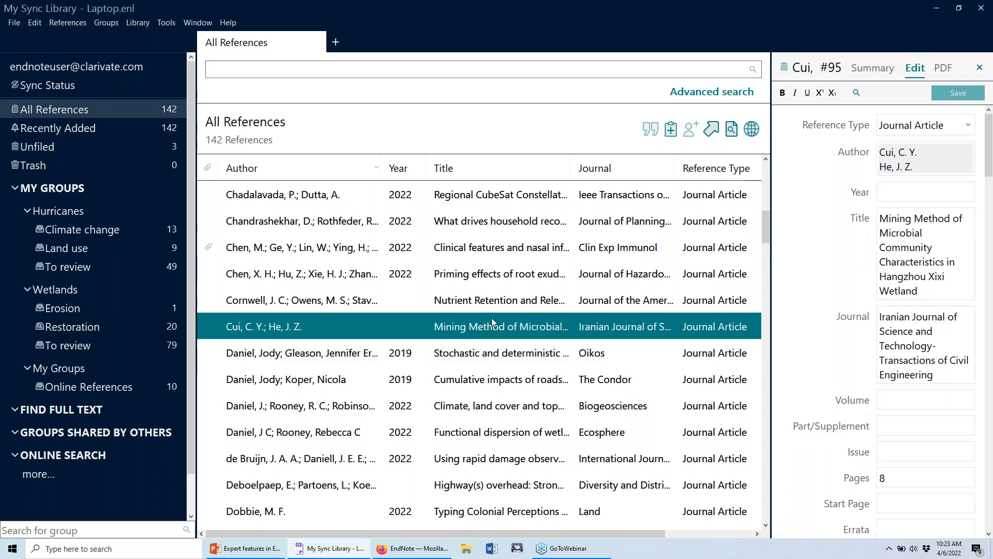
click(137, 22)
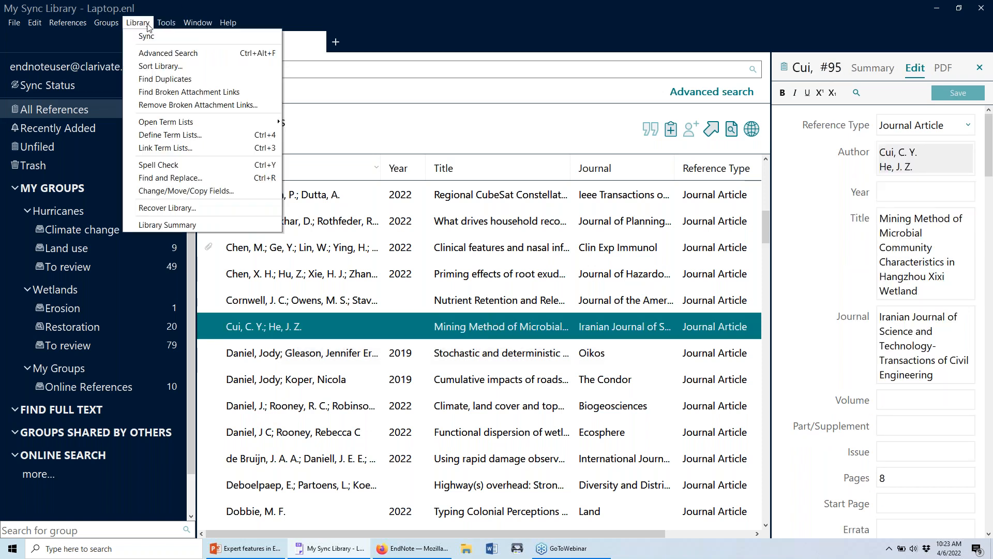
Find and Replace in Author the abbreviated name with the full name, Match Words and Retain Capitalization off.
click(181, 178)
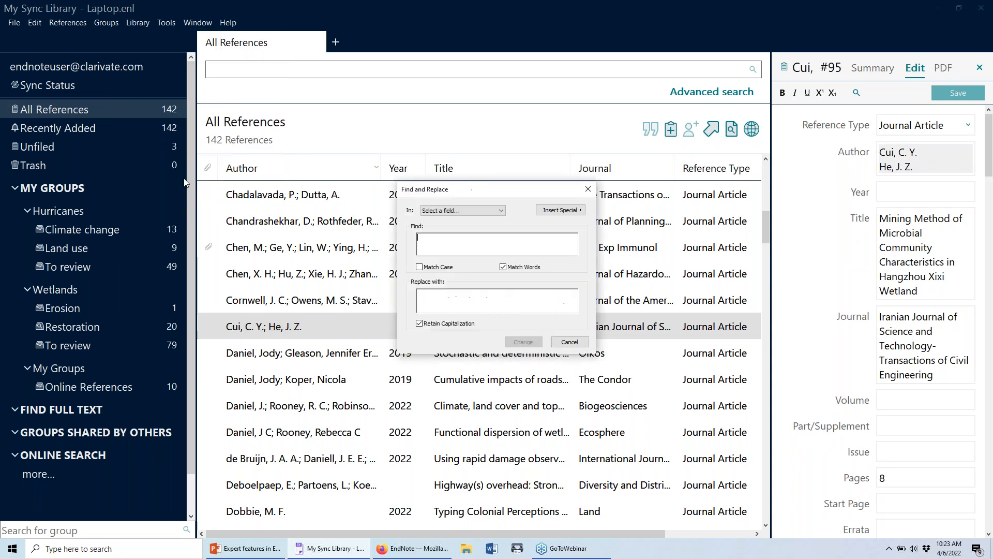
click(486, 210)
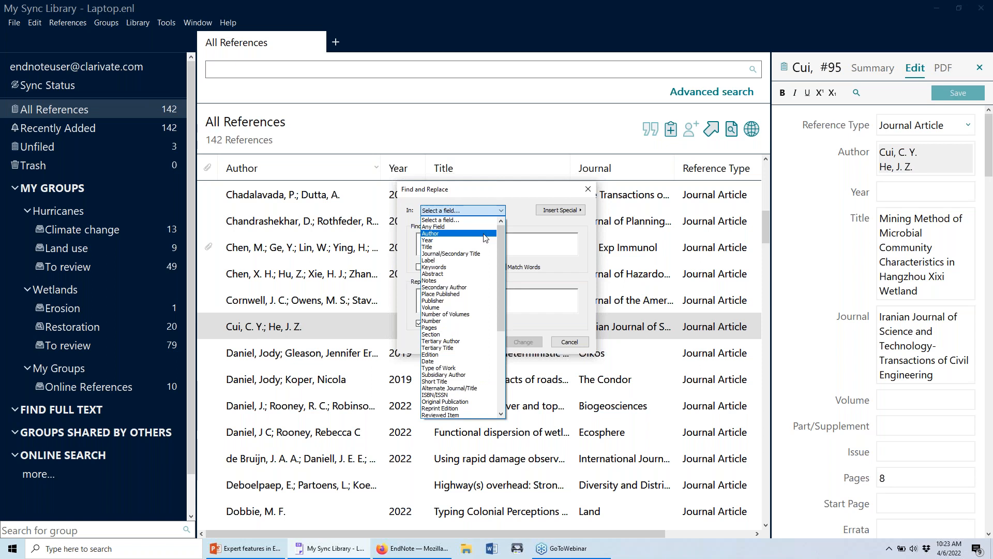
click(485, 234)
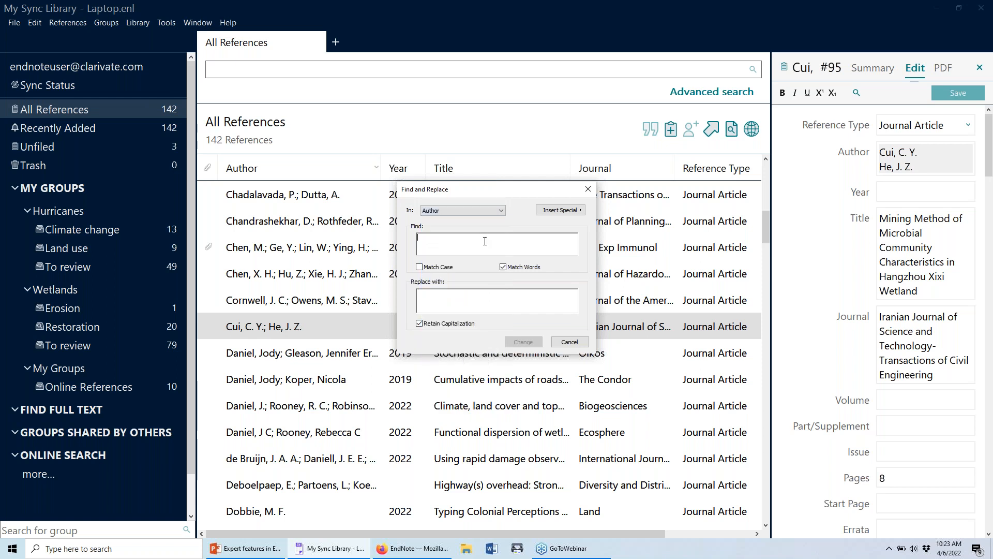
click(483, 245)
text(Daniel, Jody)
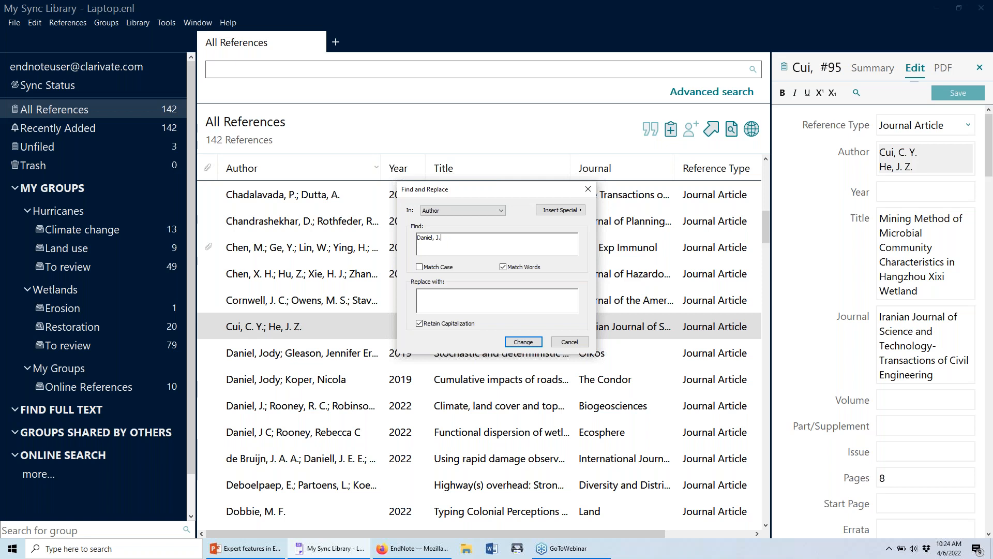
click(471, 307)
text(Daniel, Jody)
click(517, 269)
click(422, 324)
click(523, 342)
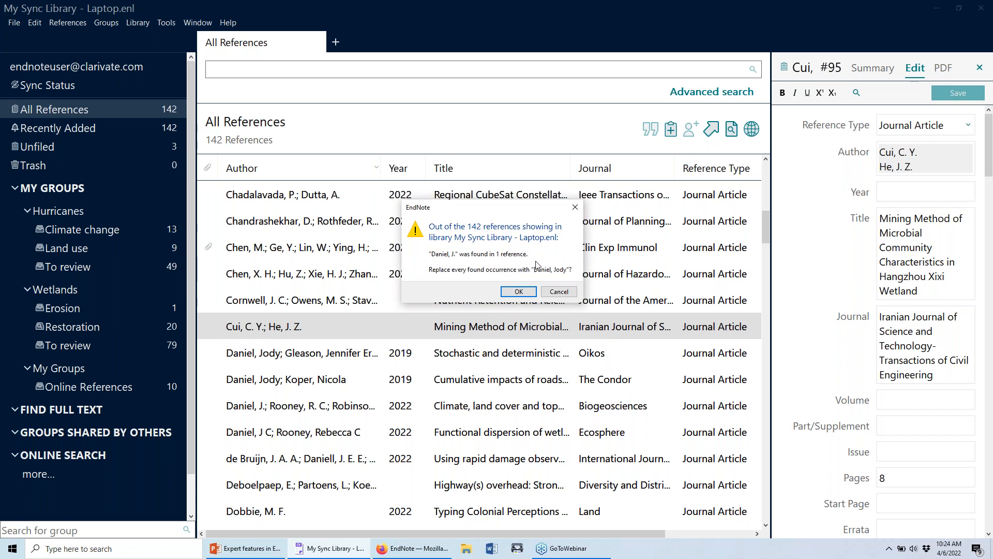
click(529, 293)
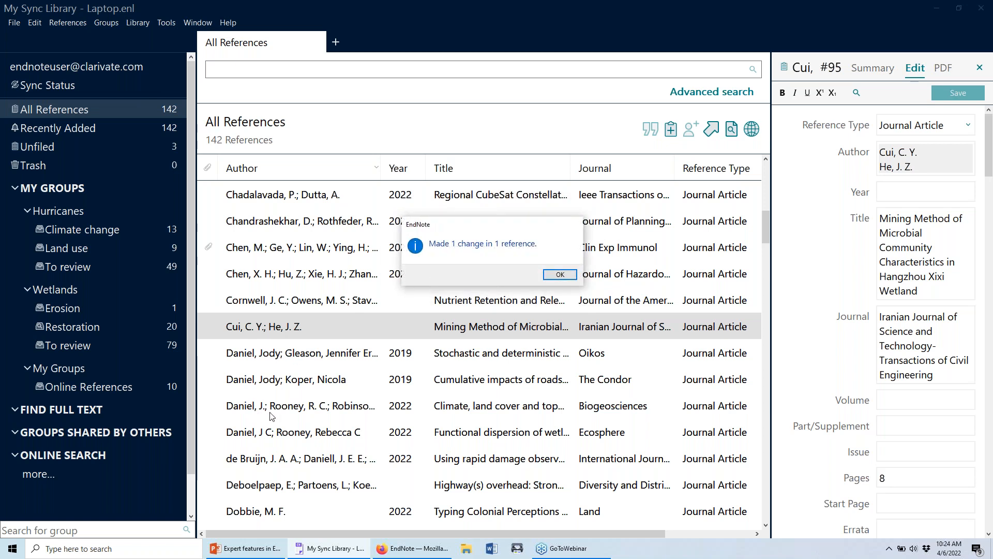
click(552, 277)
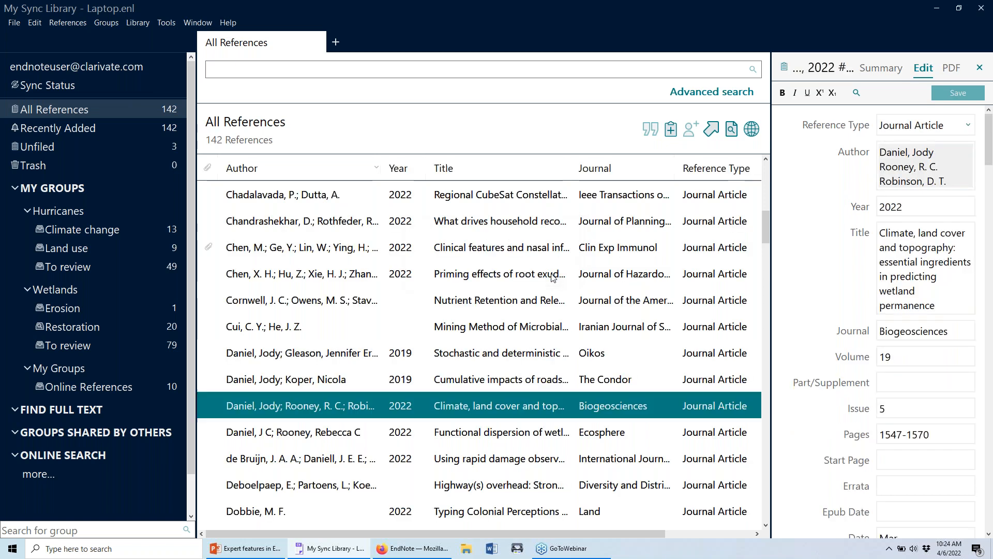
Start a Find and Replace on the Author field searching for the author's 'J C' initials form.
scroll(328, 388, down, 1)
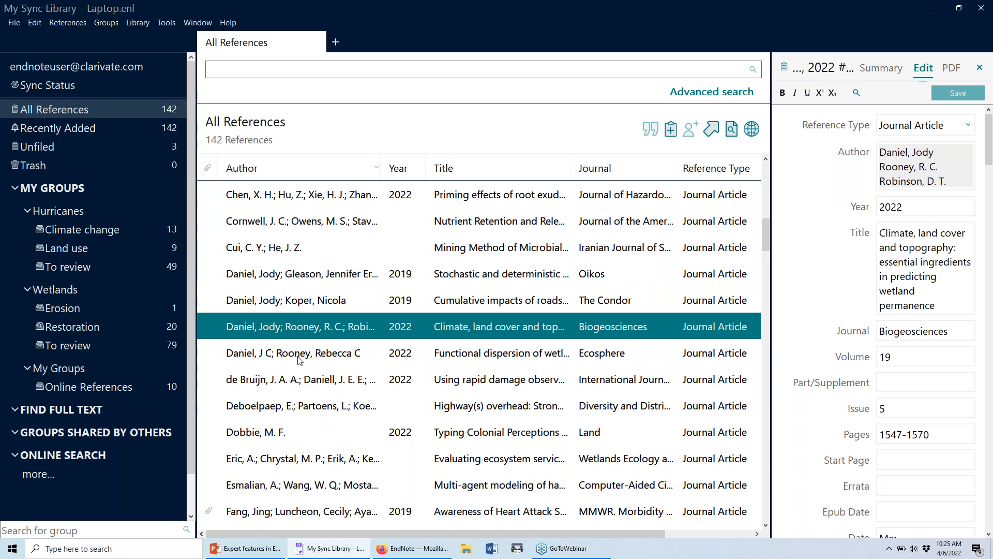
click(311, 355)
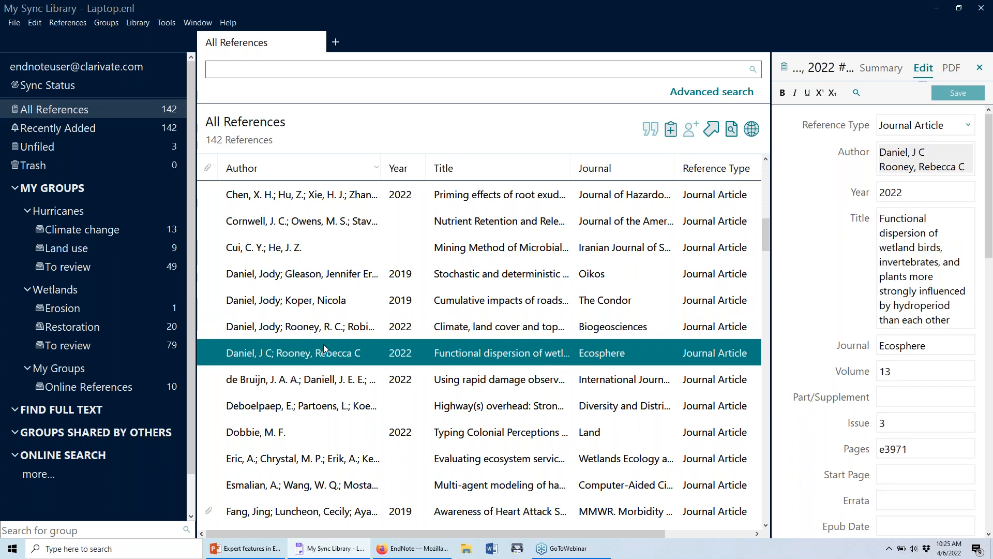
click(135, 25)
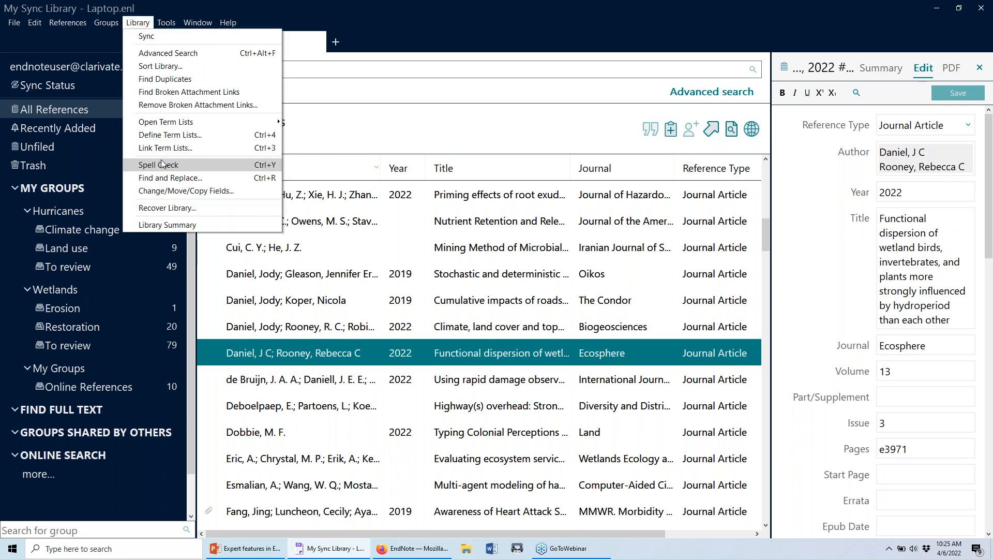
click(162, 177)
click(448, 211)
click(448, 235)
text(Daniel, Jody)
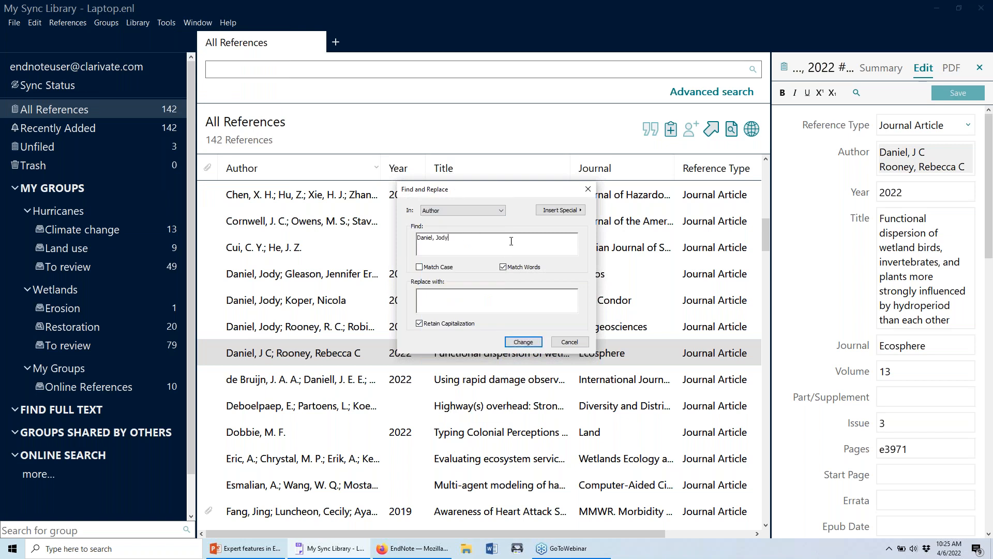
key(BackSpace)
key(BackSpace)
key(BackSpace)
text(C)
Replace it with the full first name, without Match Words or Retain Capitalization, then select a range of references.
click(520, 301)
text(Daniel, Jody)
click(517, 268)
click(451, 323)
click(523, 343)
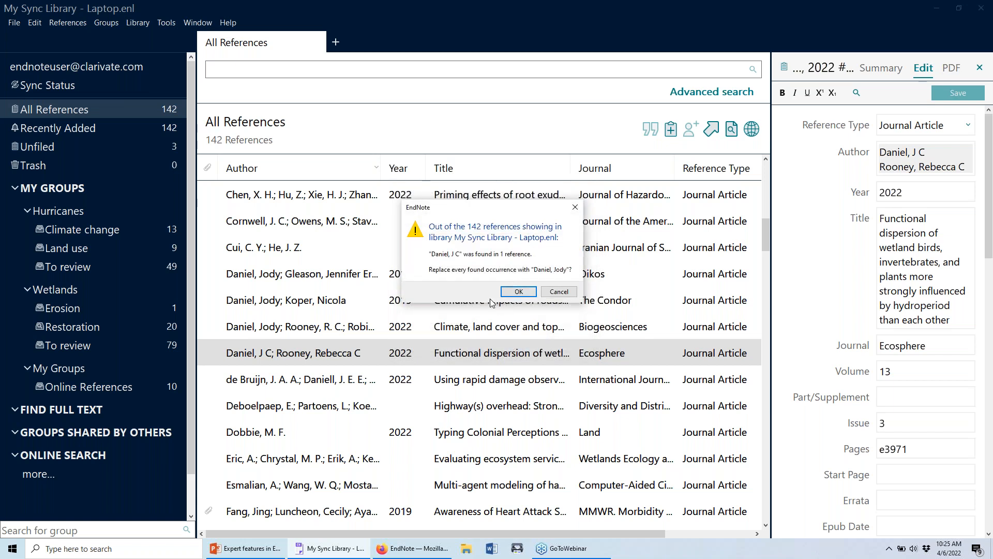
click(517, 292)
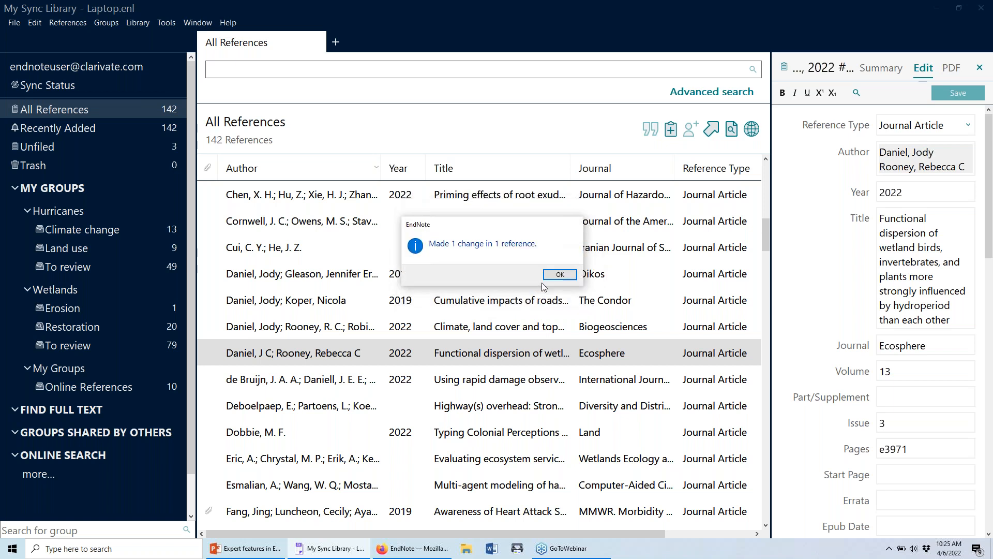
click(559, 274)
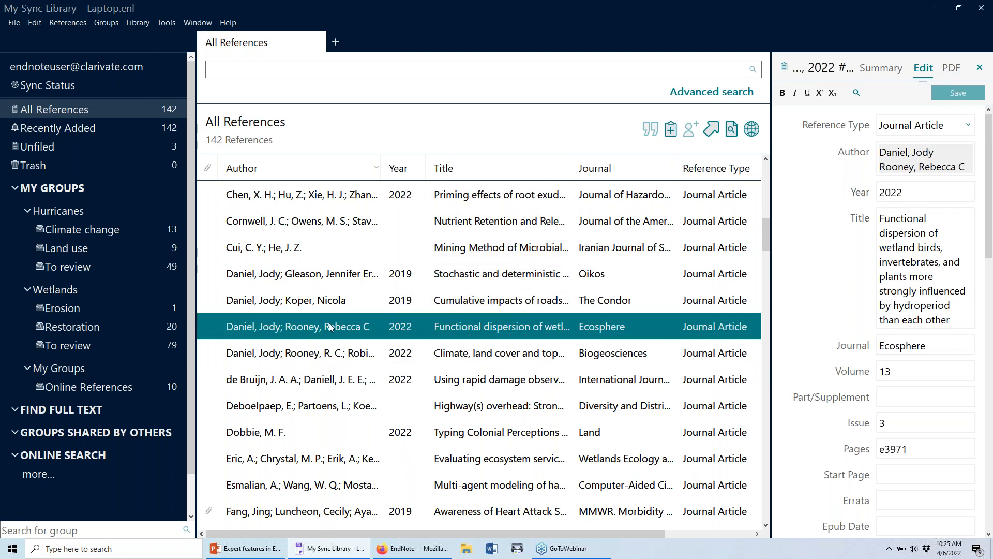
click(320, 352)
shift+click(327, 280)
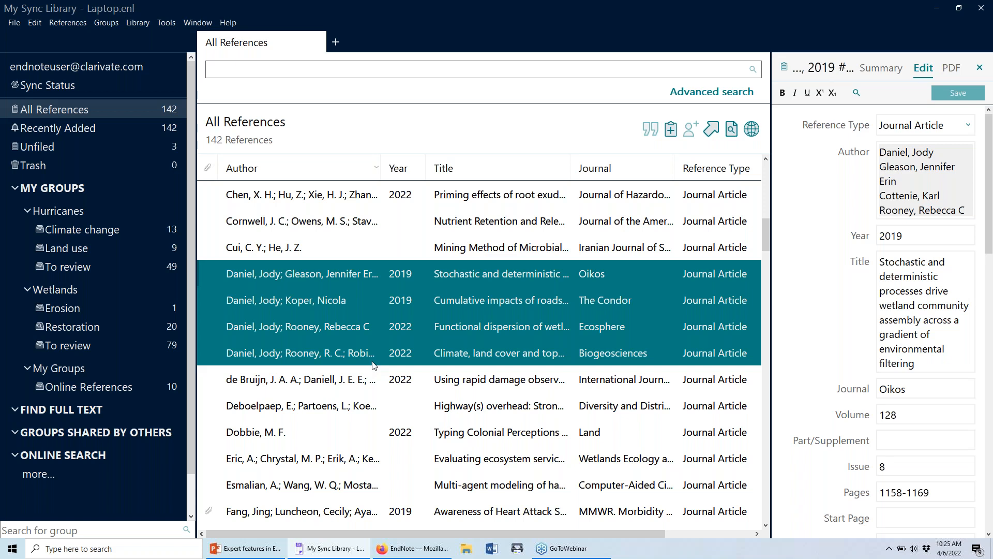
Open the Library menu to show Change/Move/Copy Fields.
click(139, 23)
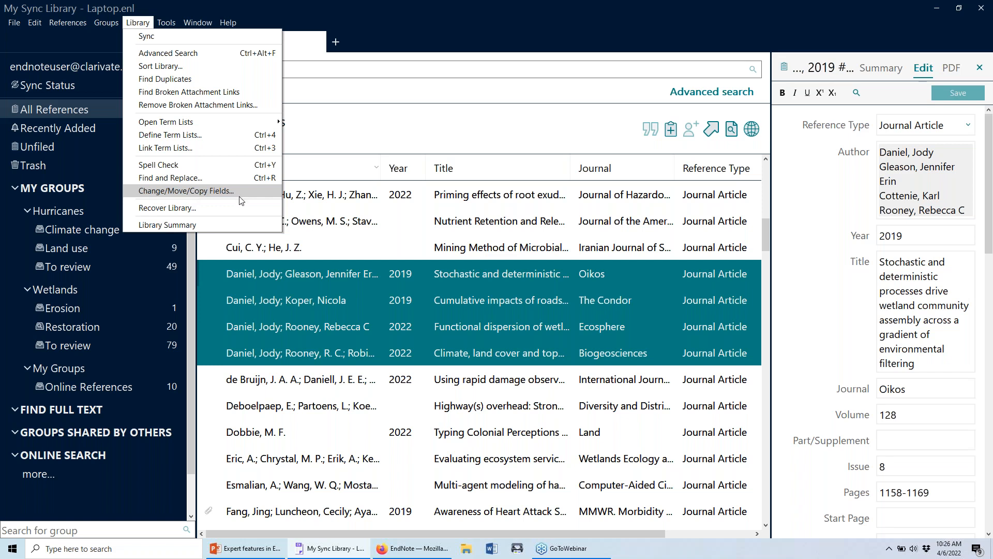
Select the 20 references from the top of the library list.
click(296, 214)
click(305, 221)
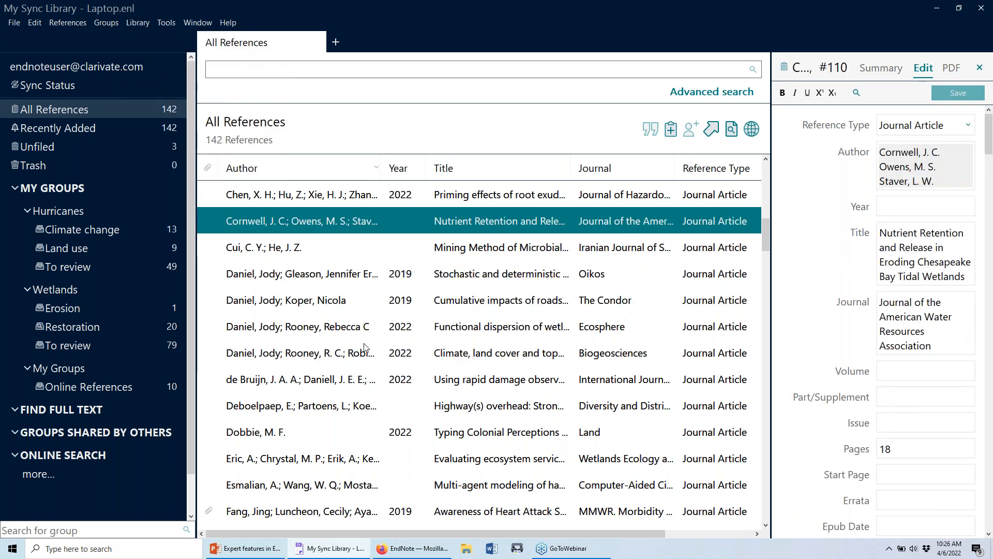
scroll(218, 296, up, 2)
scroll(217, 297, up, 1)
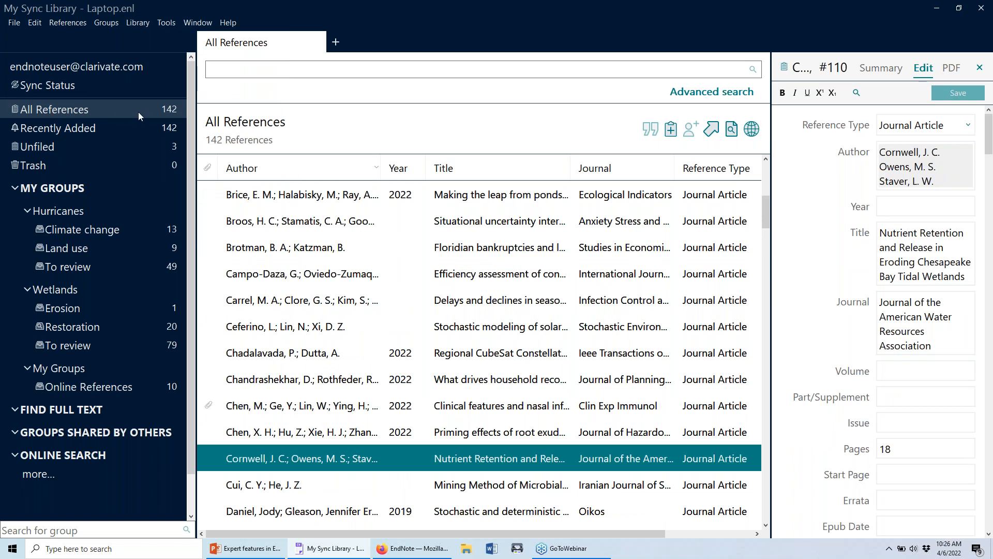
scroll(326, 311, up, 5)
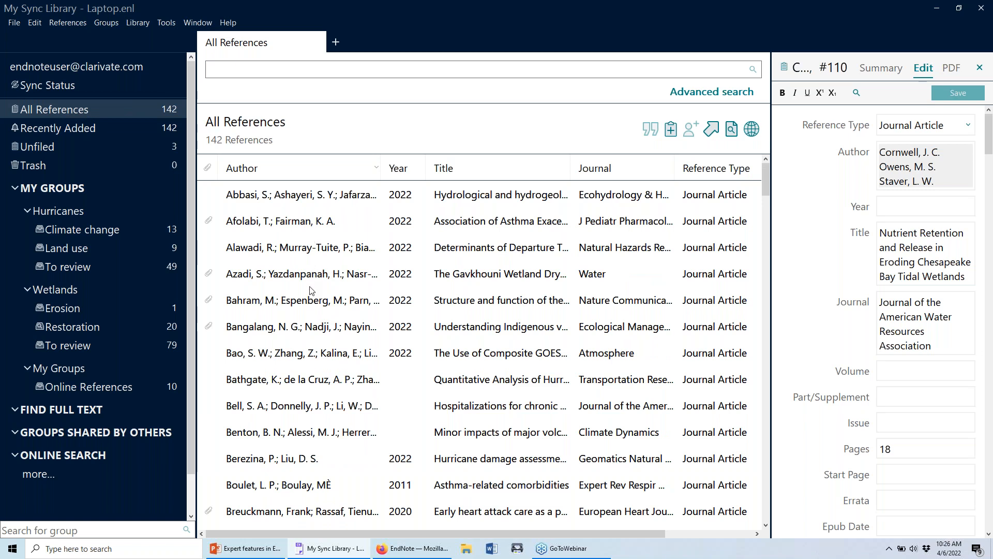
scroll(323, 371, down, 2)
scroll(323, 371, up, 2)
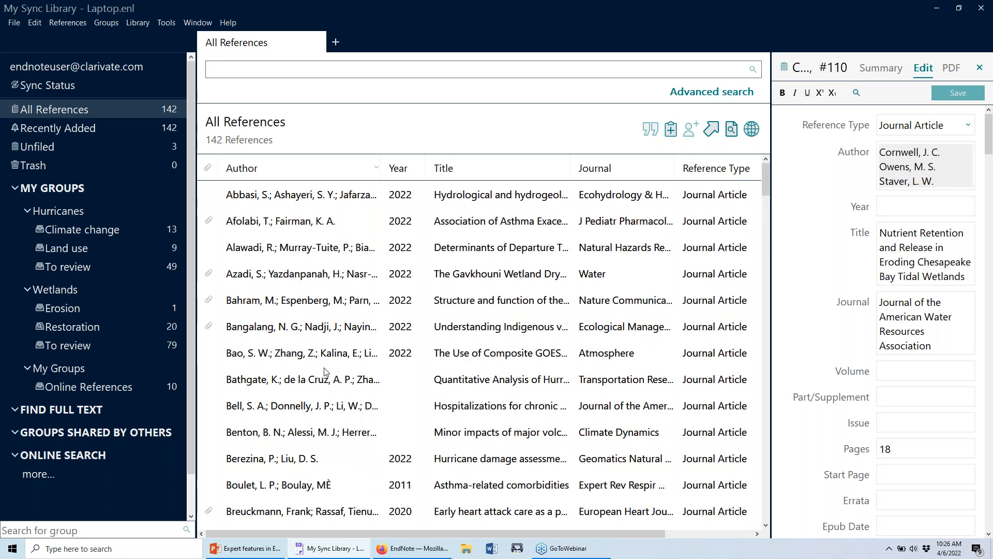
click(354, 202)
scroll(354, 207, down, 4)
shift+click(353, 376)
scroll(355, 320, up, 4)
scroll(356, 317, down, 4)
scroll(356, 315, up, 4)
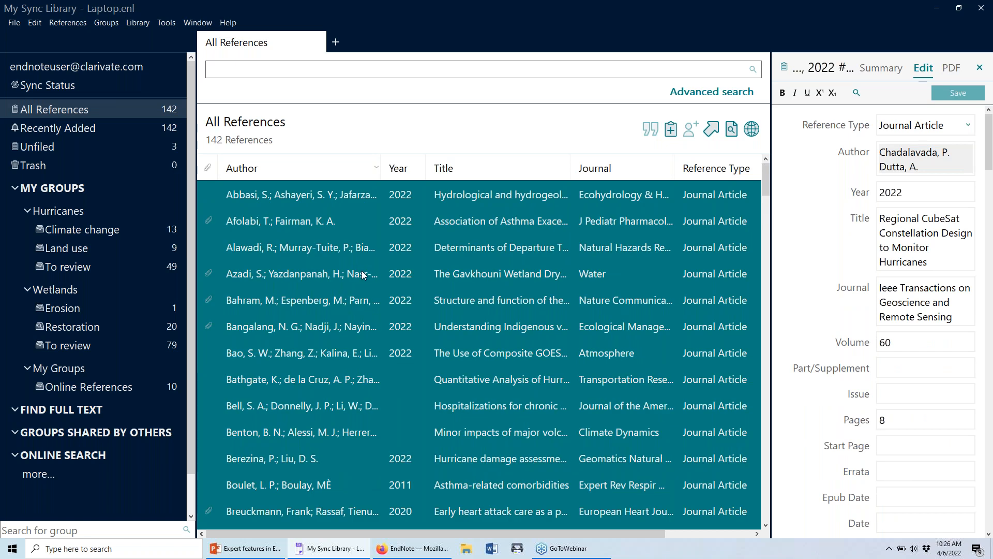
scroll(378, 313, down, 5)
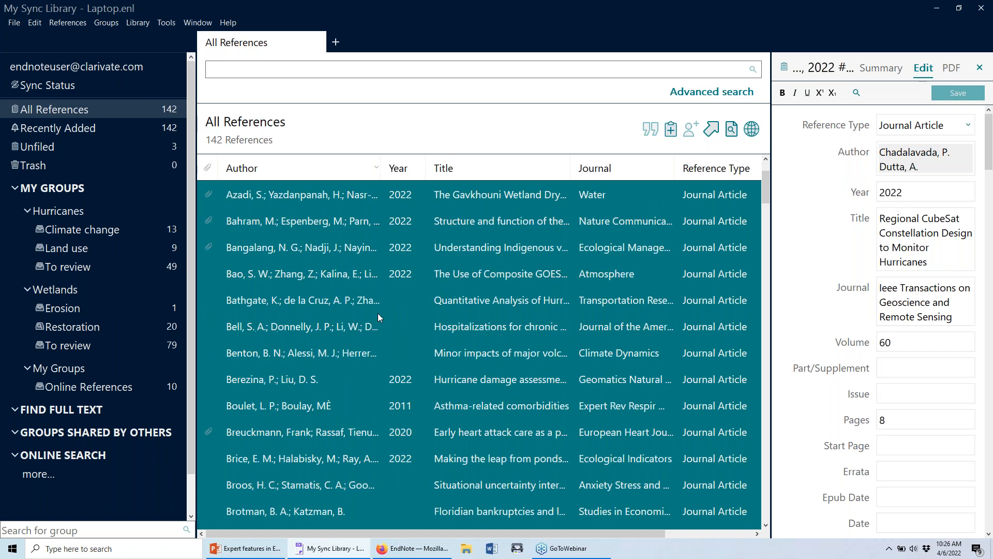
scroll(378, 313, up, 5)
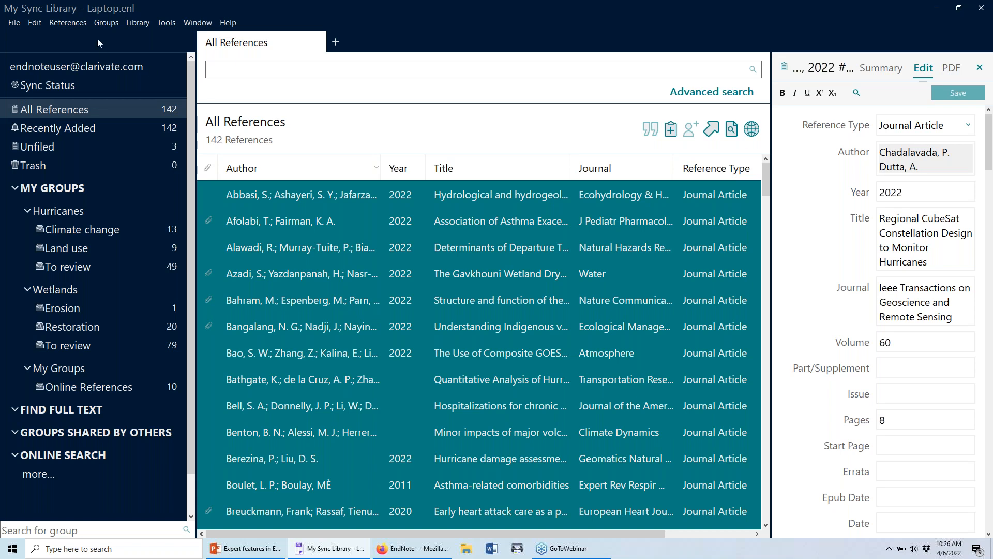
Create a custom group 'New Group' from the selected references and view its contents.
click(107, 23)
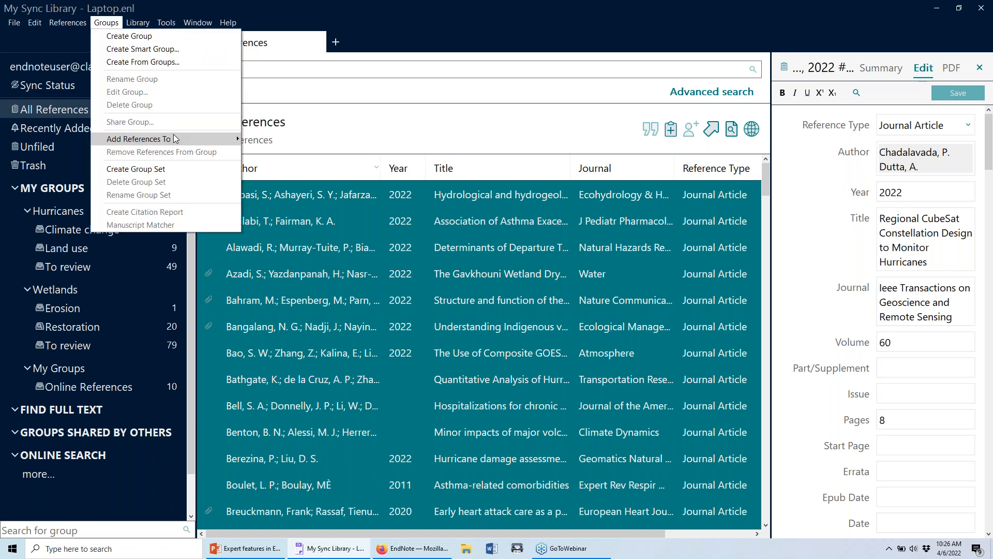
mouse_move(173, 138)
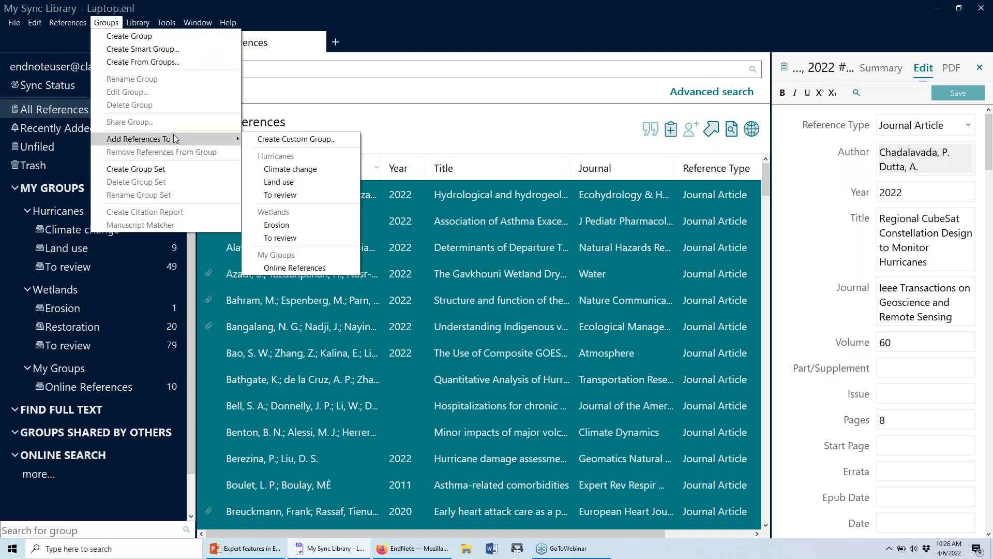
click(251, 143)
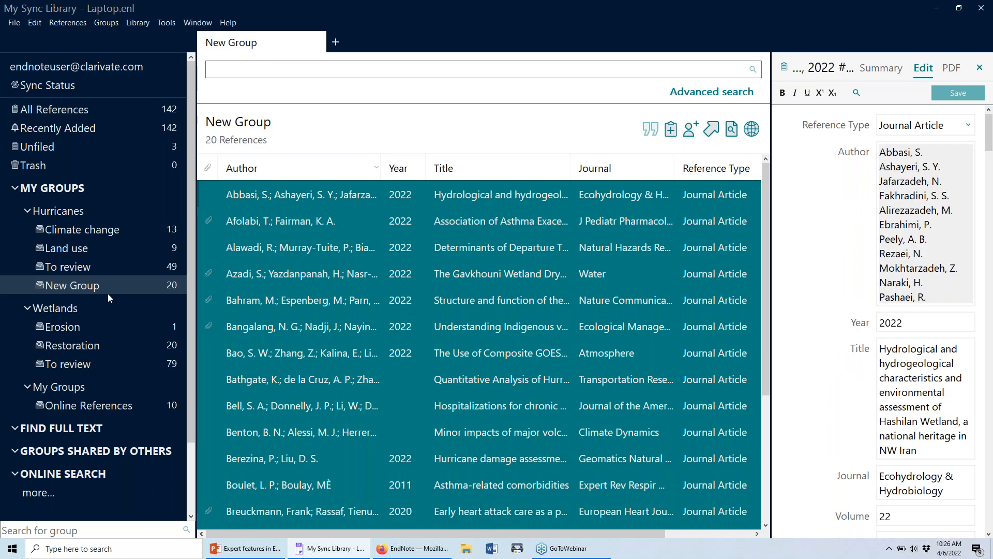
click(78, 282)
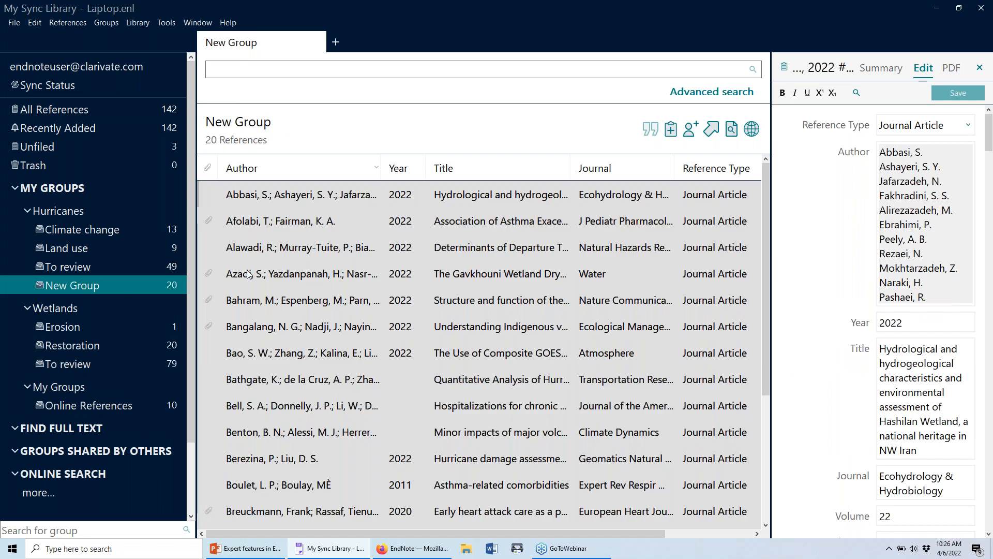
click(319, 268)
click(145, 284)
click(308, 251)
click(98, 287)
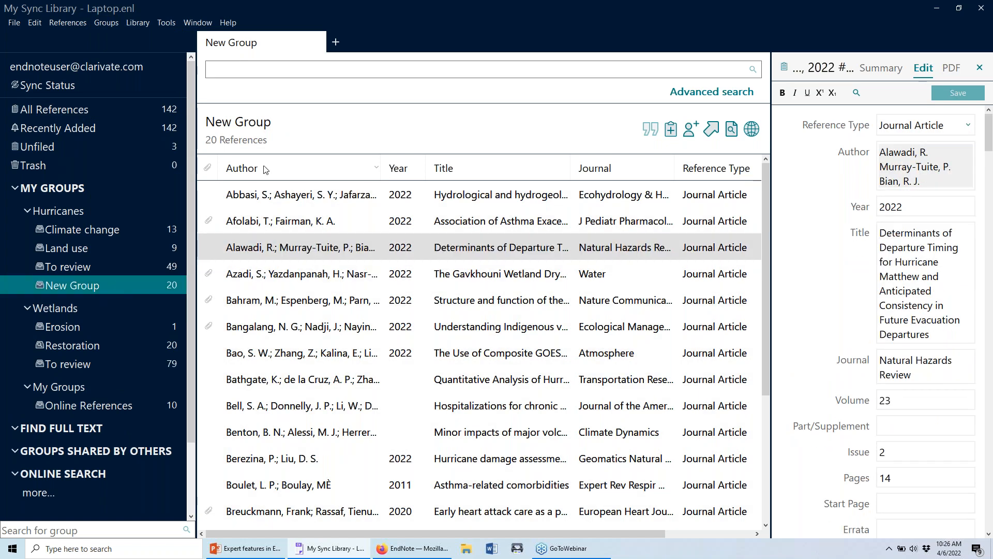
In Change/Move/Copy Fields, try the replace, insert-before, clear and Sentence case change options.
click(146, 25)
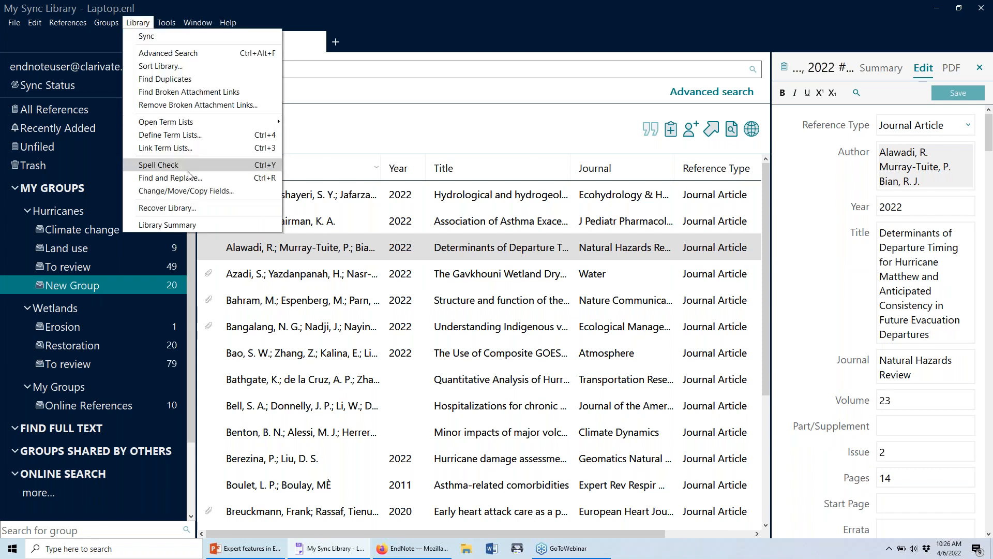
click(199, 192)
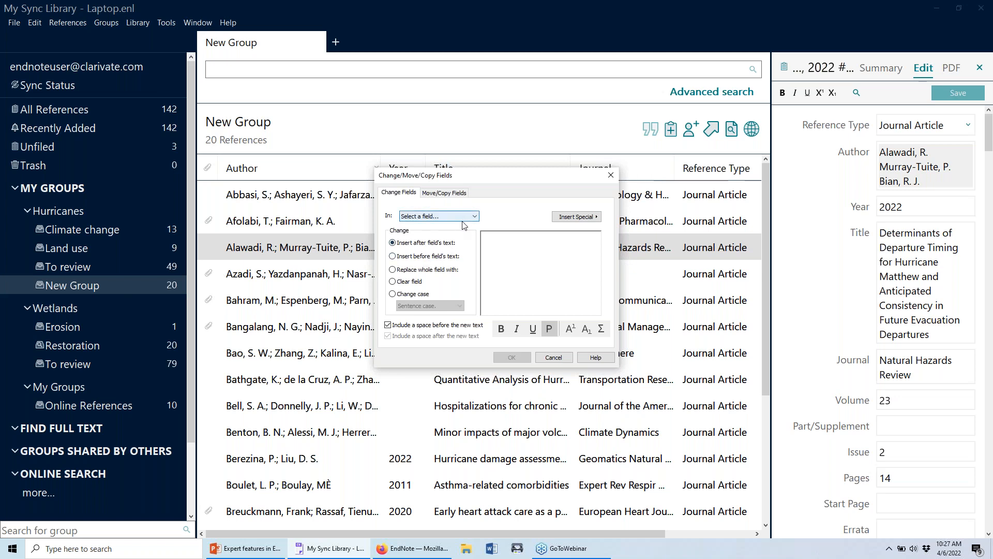
click(429, 271)
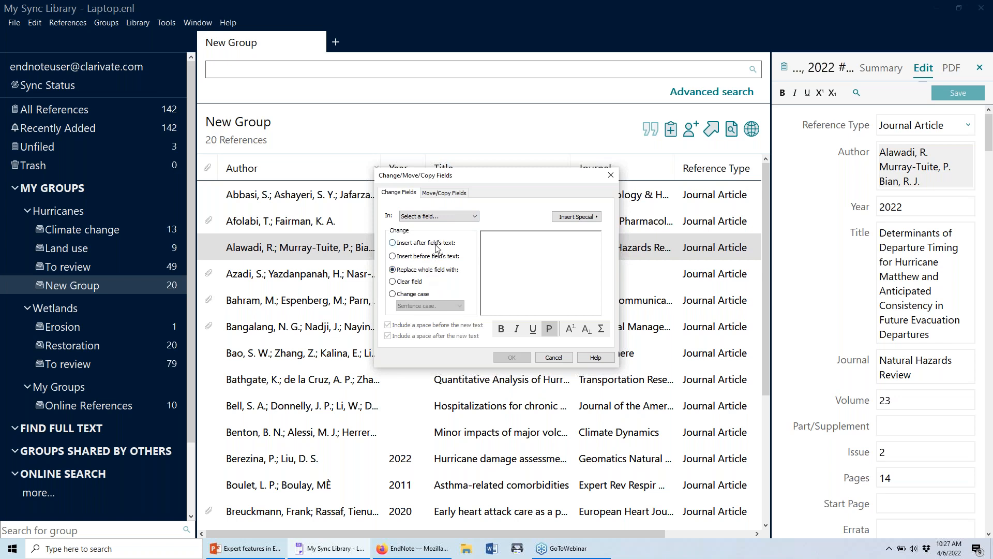
click(437, 257)
click(433, 271)
click(393, 282)
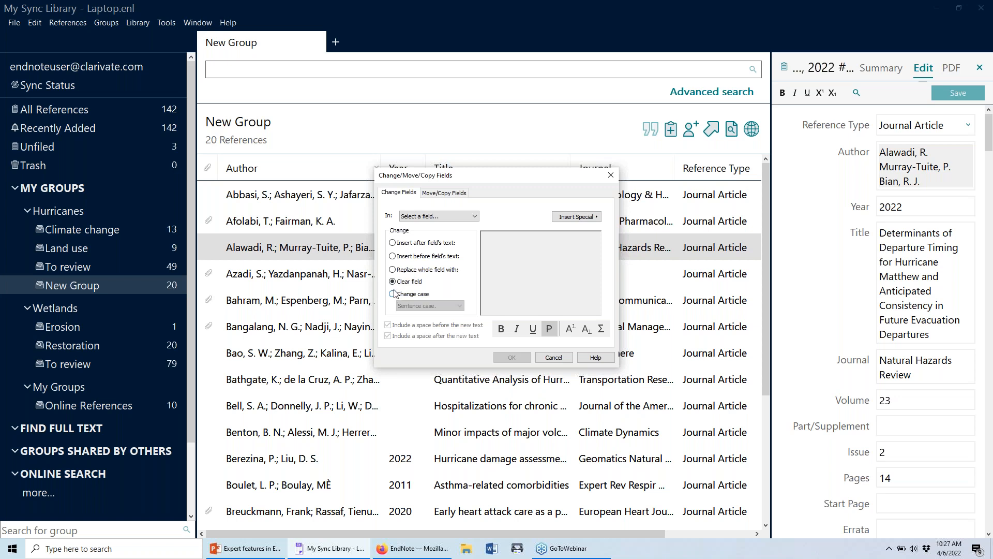
click(392, 294)
click(448, 306)
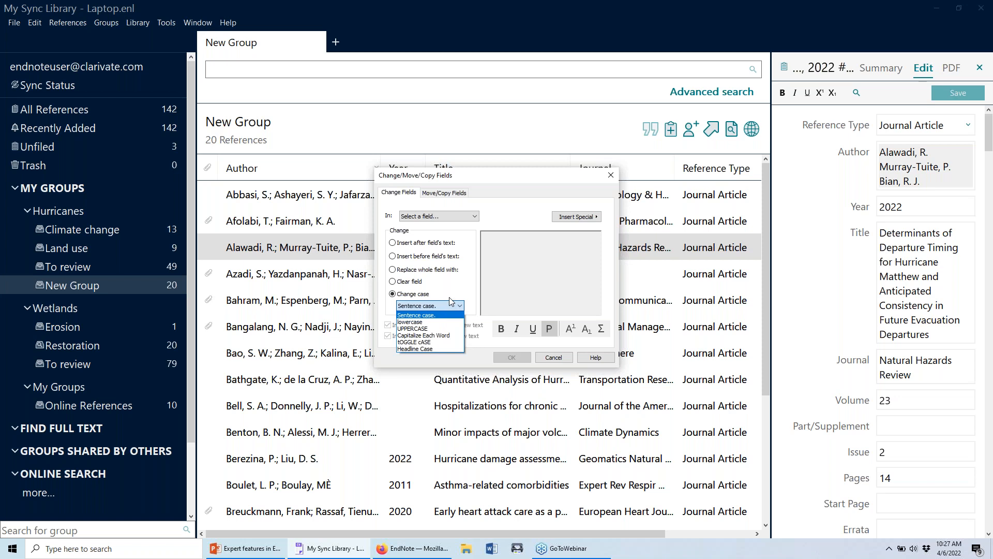
click(454, 292)
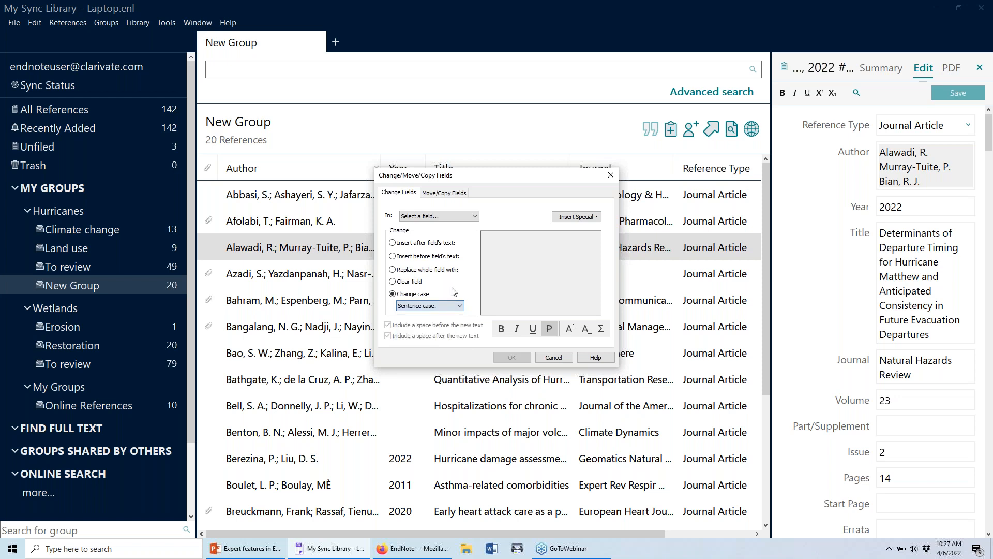
Look at the move and copy field options, then return to changing fields and list the fields.
click(465, 194)
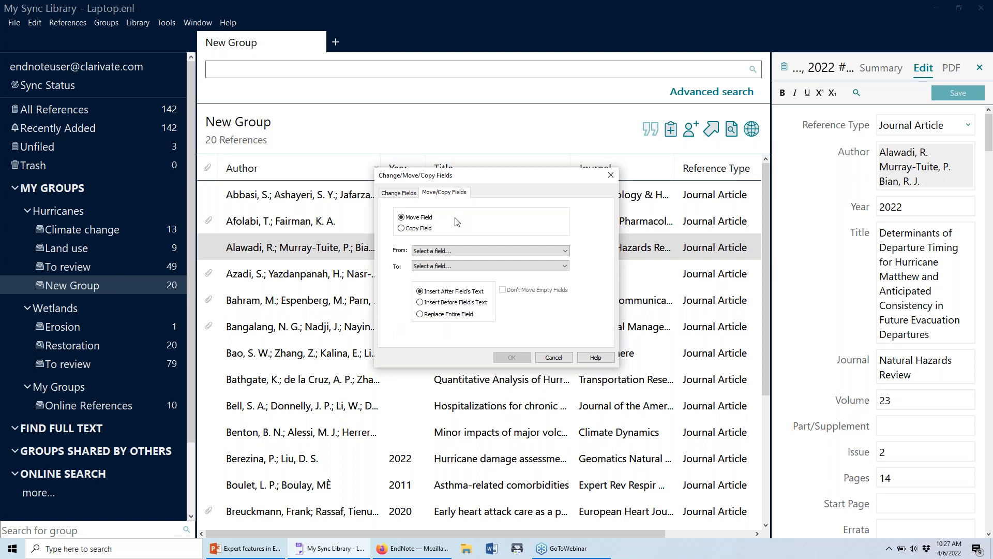
click(429, 232)
click(412, 193)
click(439, 216)
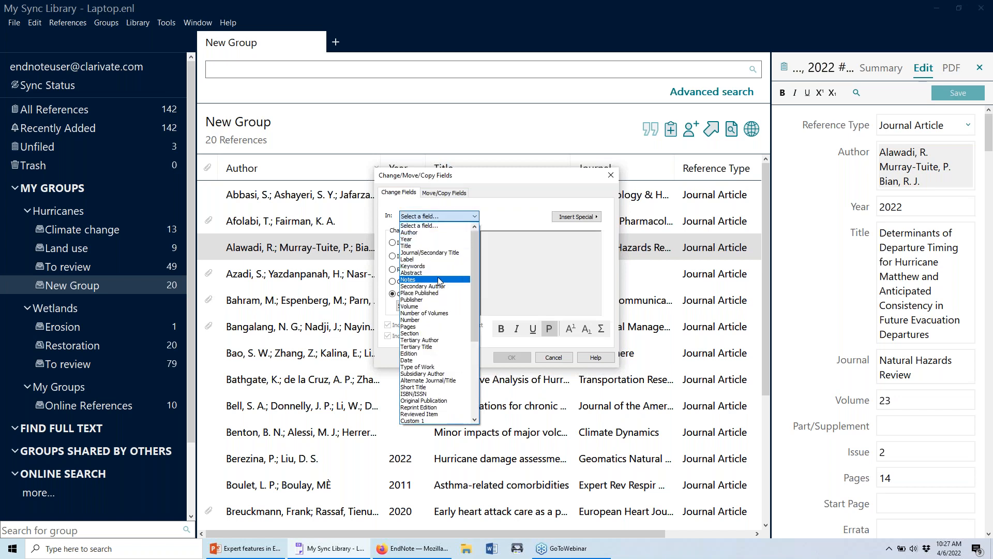
scroll(445, 360, down, 3)
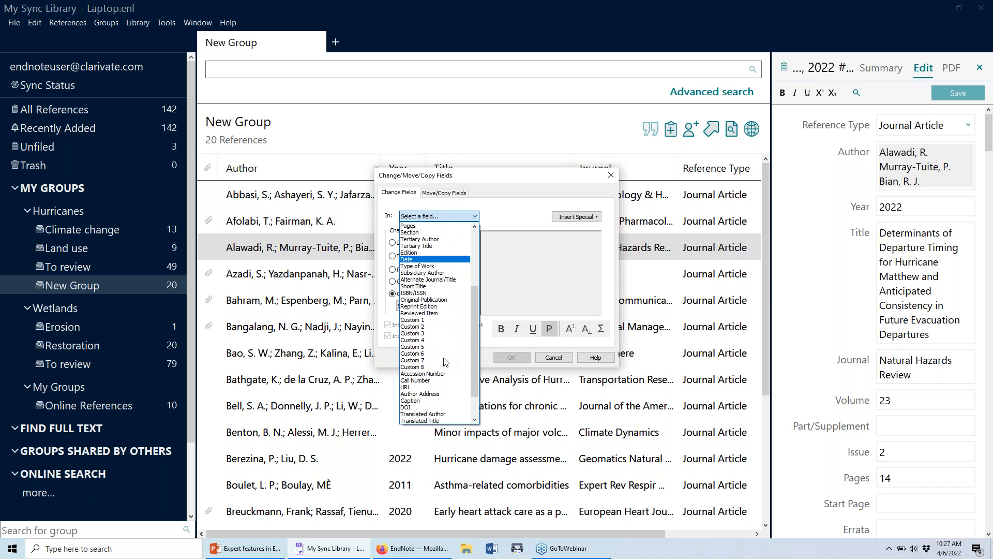
scroll(424, 310, up, 2)
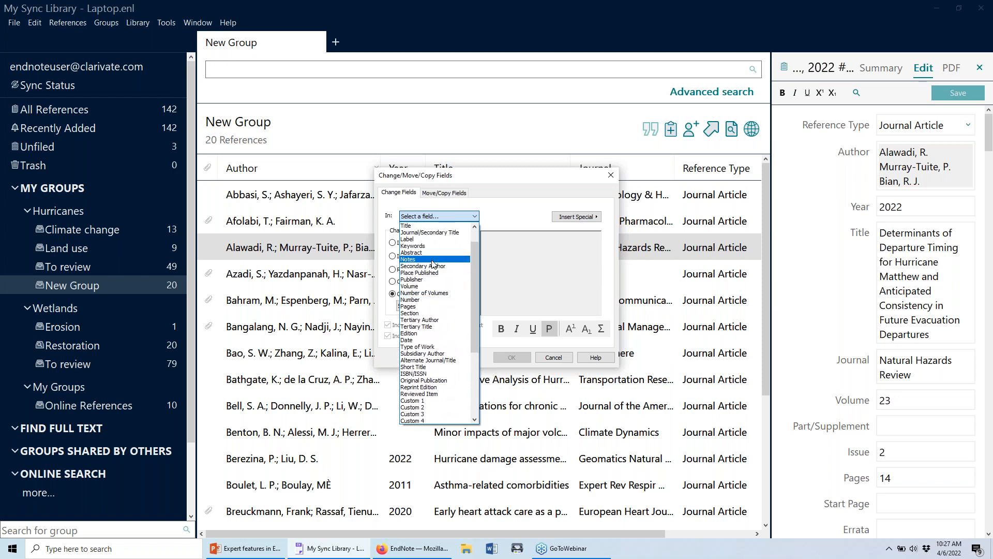
Insert 'WOS' after the existing text of the Label field for all 20 references.
click(414, 239)
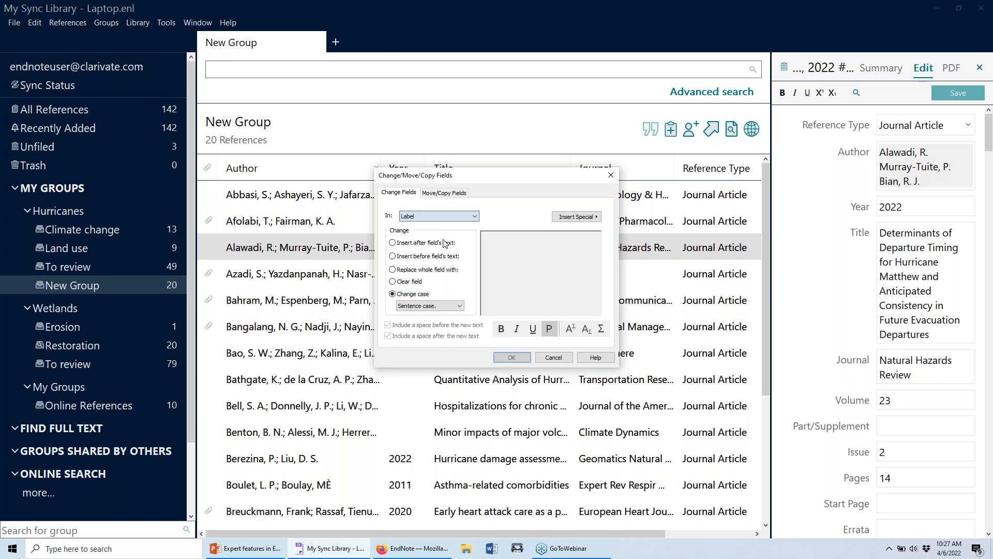
click(420, 243)
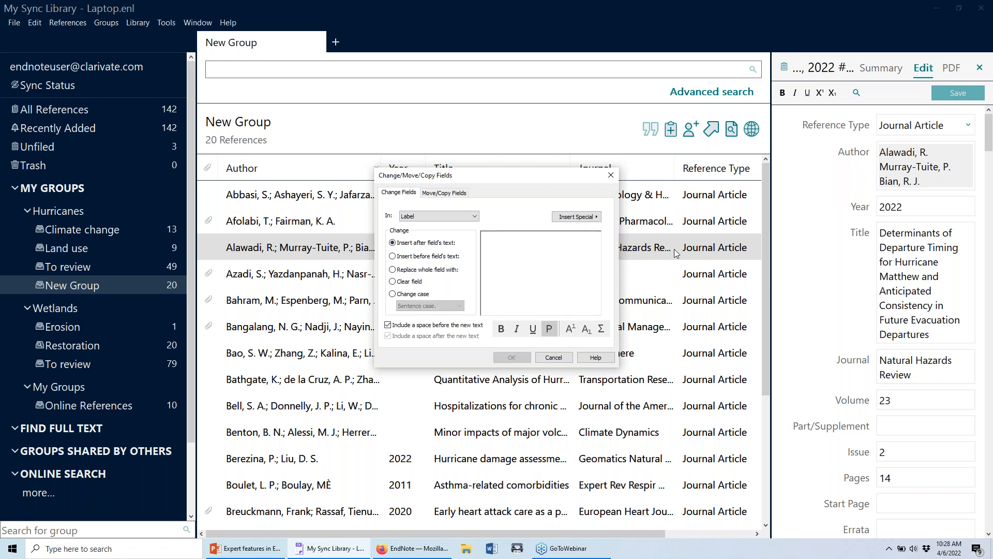
text(WEb o)
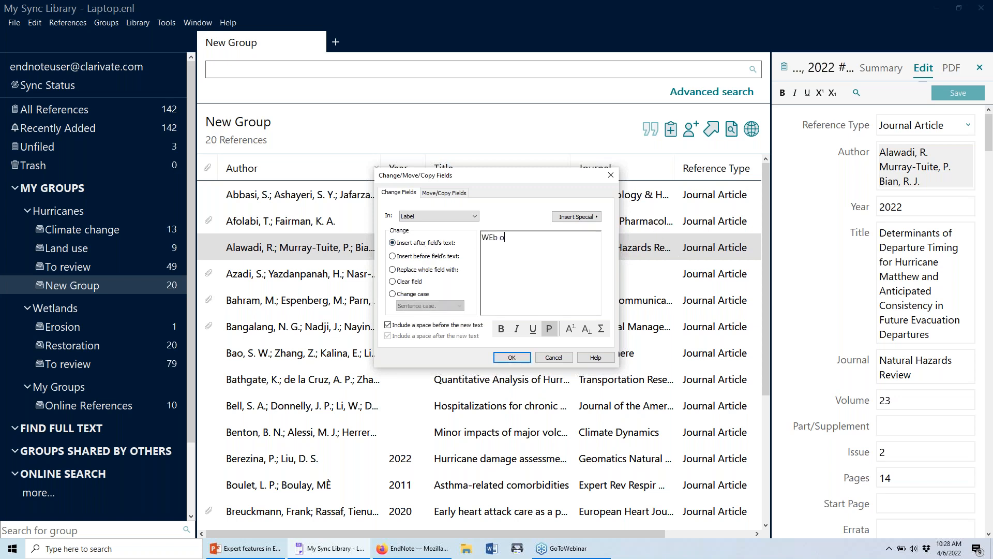
key(BackSpace)
key(BackSpace)
text(OS)
click(511, 357)
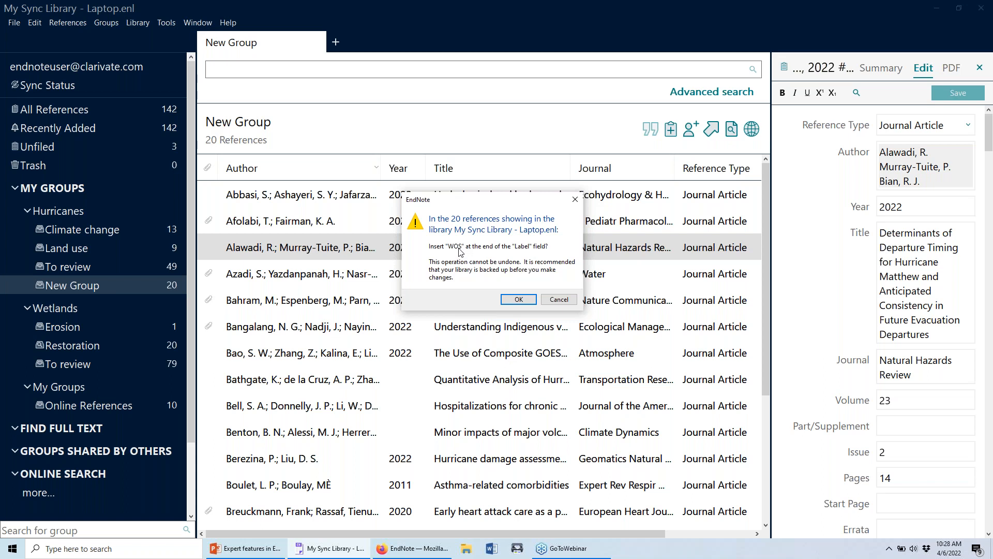
click(519, 299)
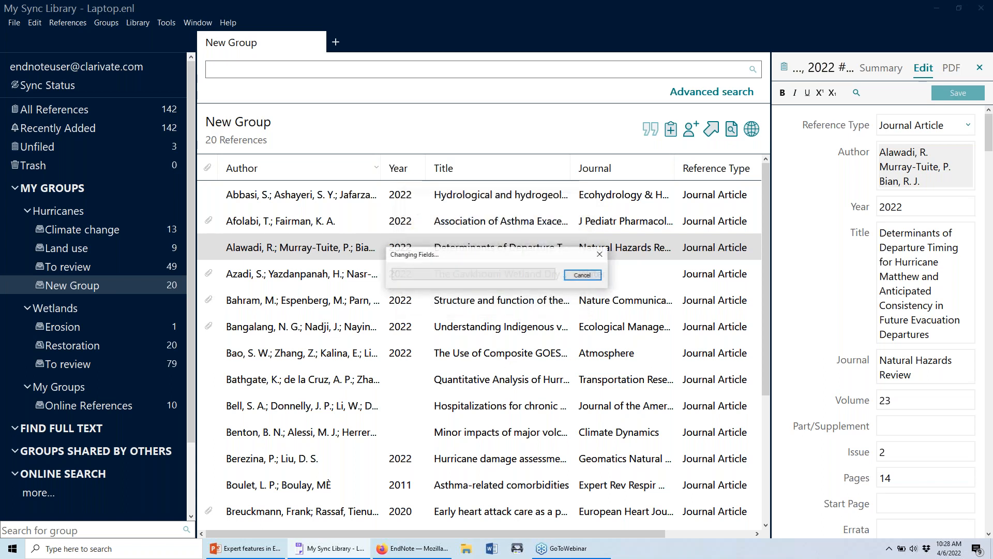
click(558, 284)
Add the Label column to the New Group list so WOS shows for each reference.
drag(650, 533, 736, 533)
right_click(641, 173)
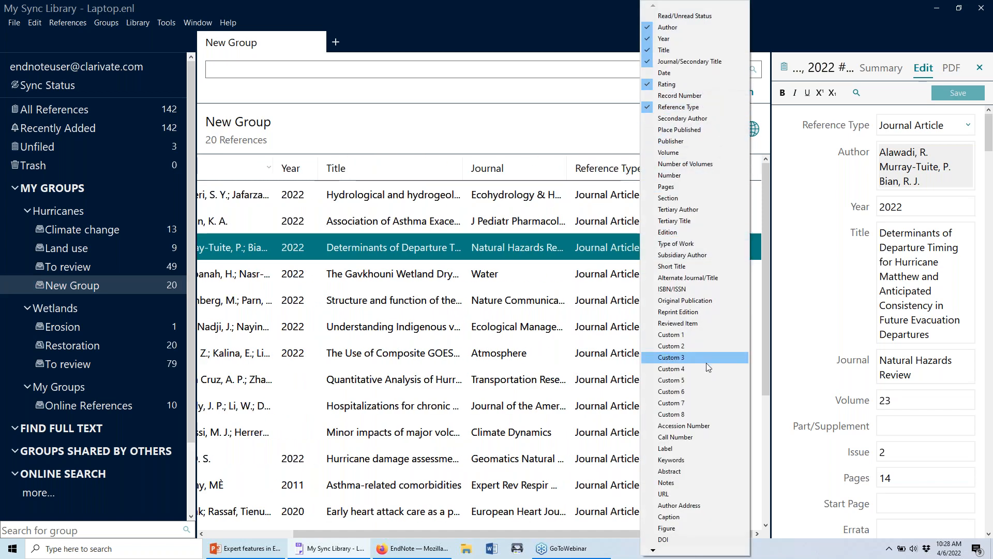
click(698, 448)
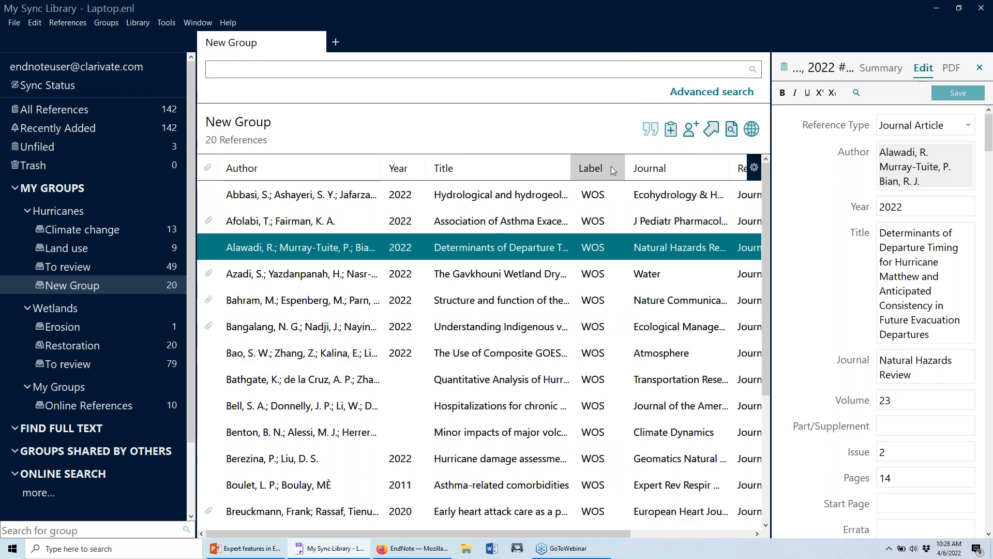
scroll(599, 243, down, 3)
scroll(600, 247, up, 3)
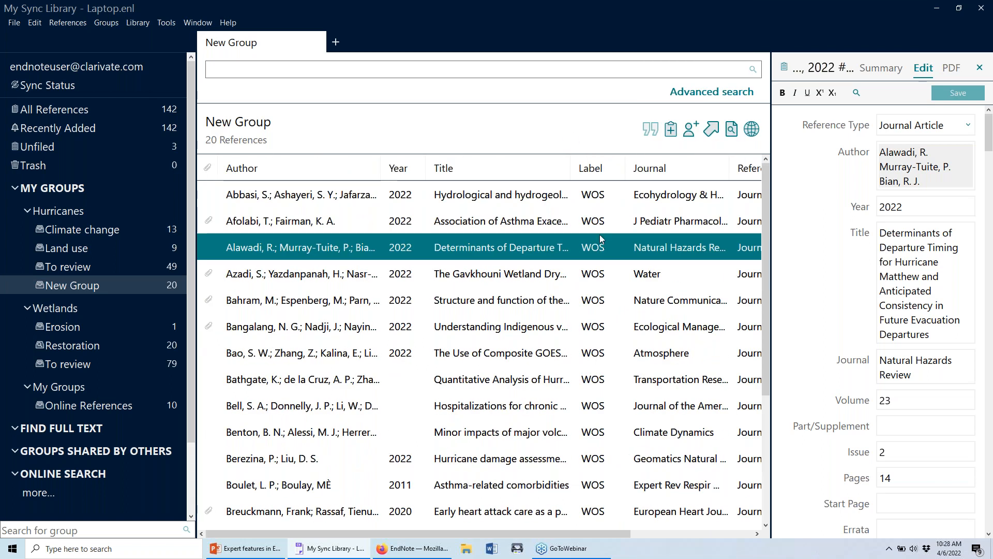
scroll(600, 238, down, 3)
scroll(619, 235, up, 3)
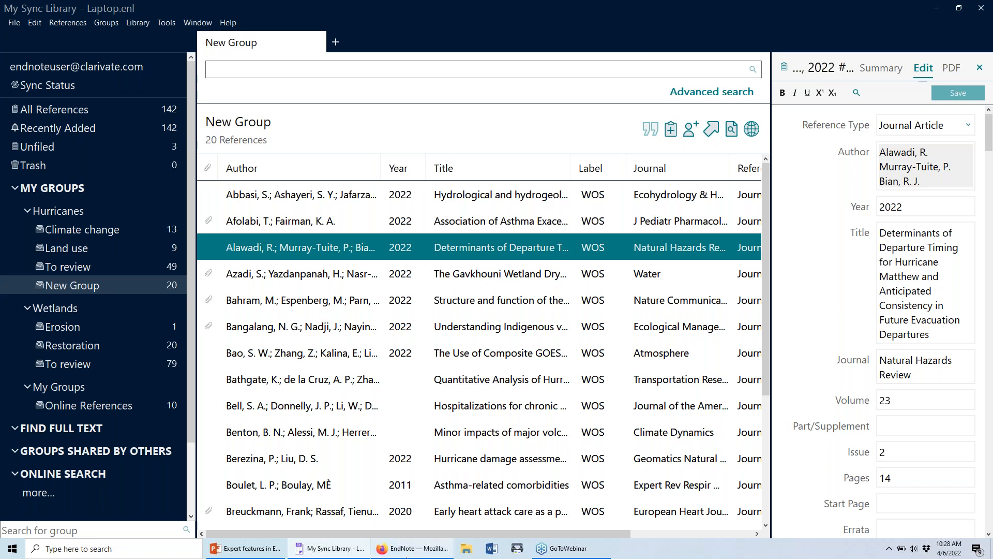
mouse_move(411, 554)
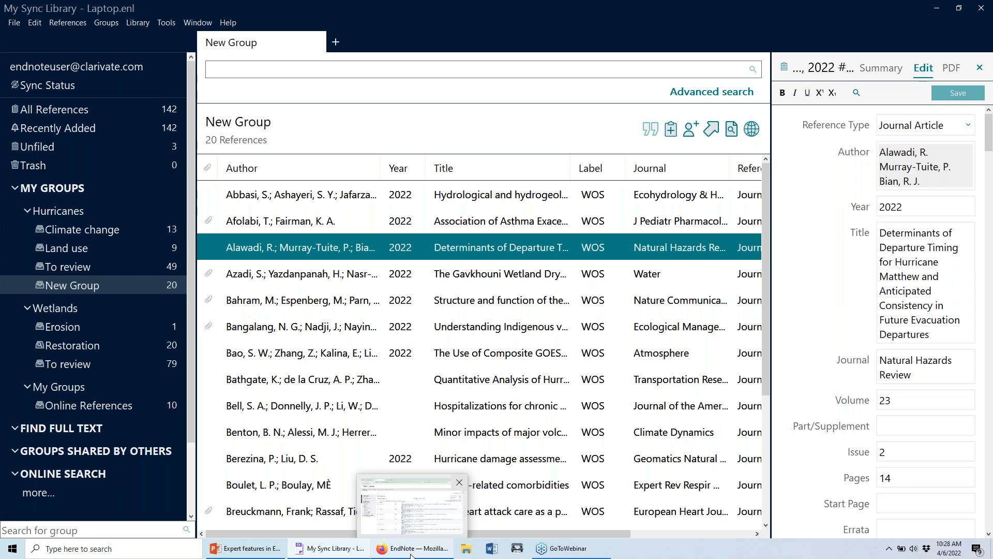
click(412, 554)
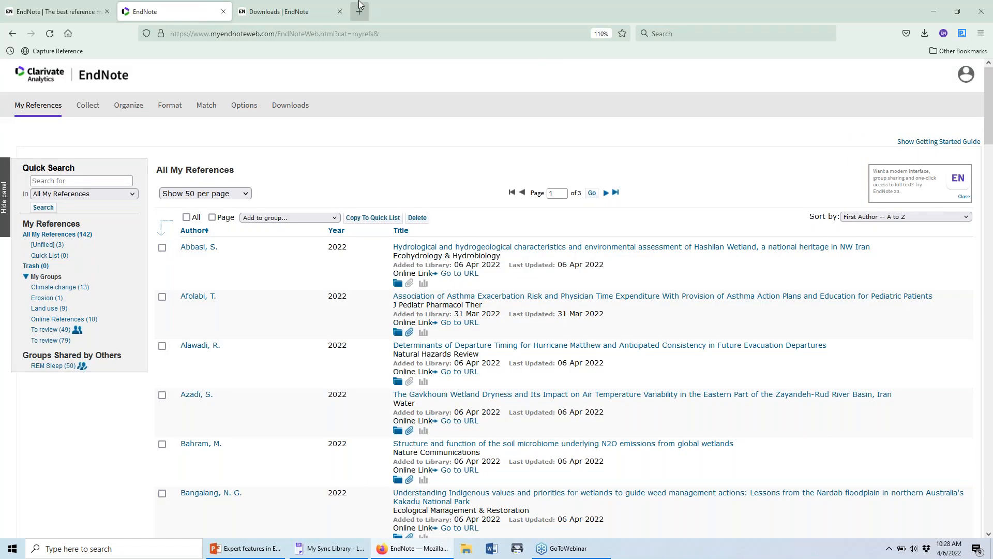
Download LGBT Health.ens from EndNote's output styles page and show it in the Downloads folder.
click(319, 9)
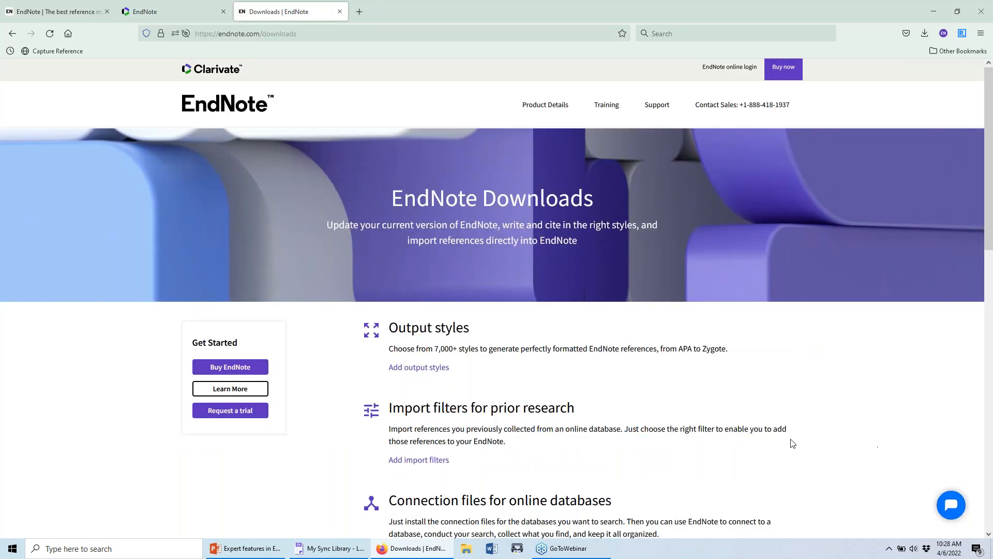
click(300, 33)
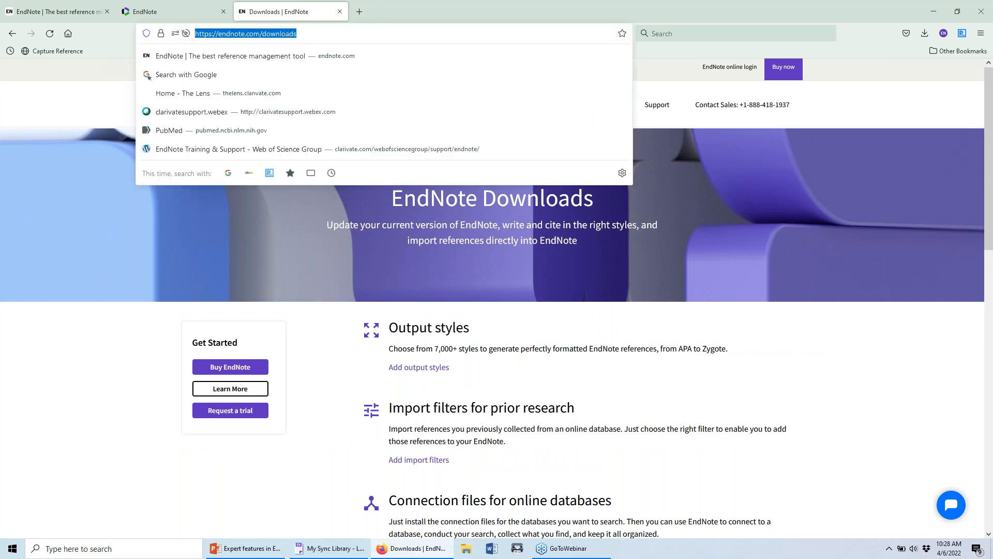
click(745, 340)
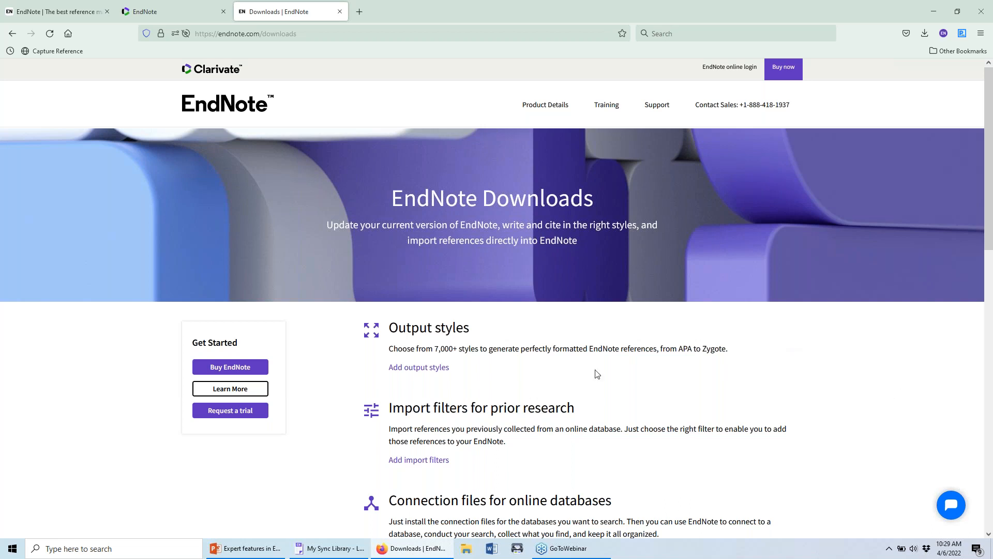
click(425, 369)
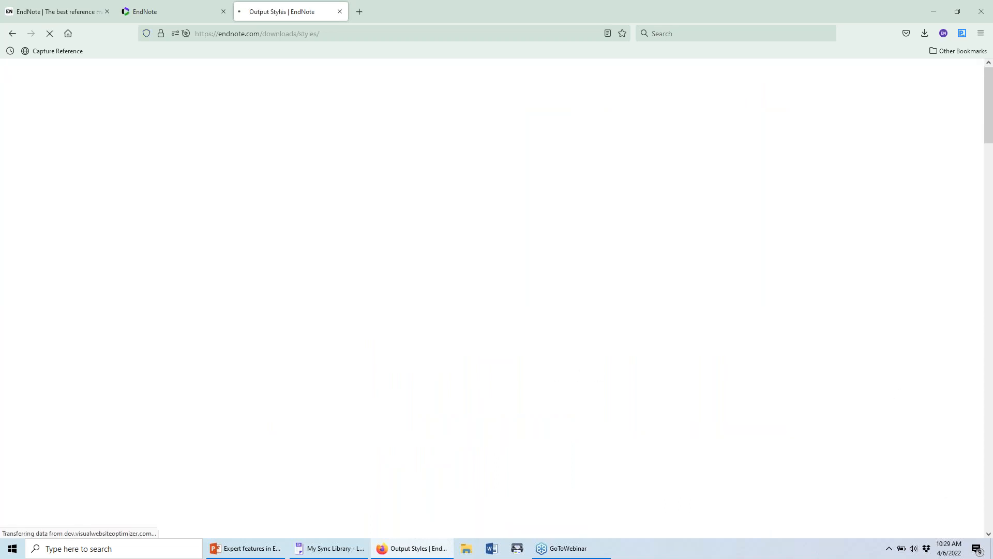
scroll(494, 288, down, 7)
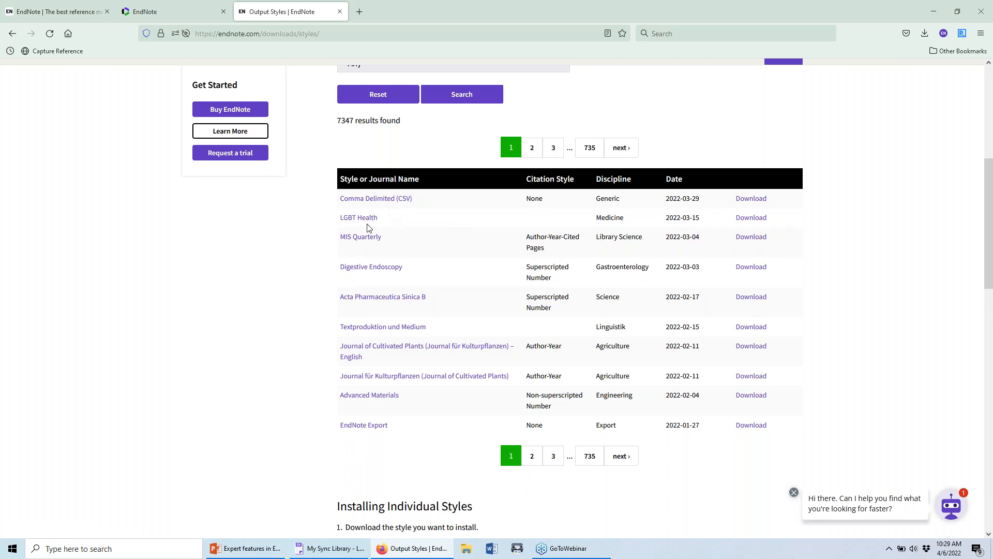
click(748, 219)
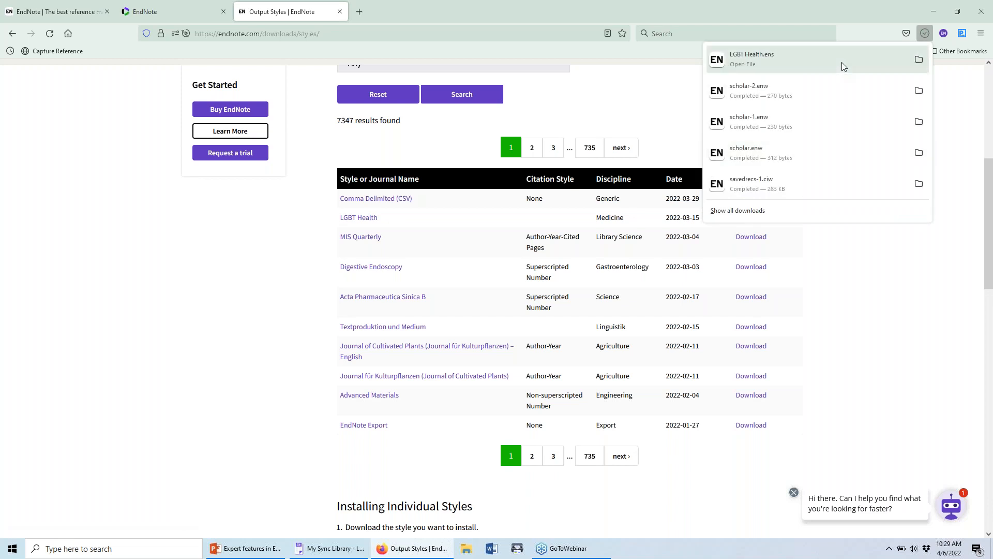
click(921, 61)
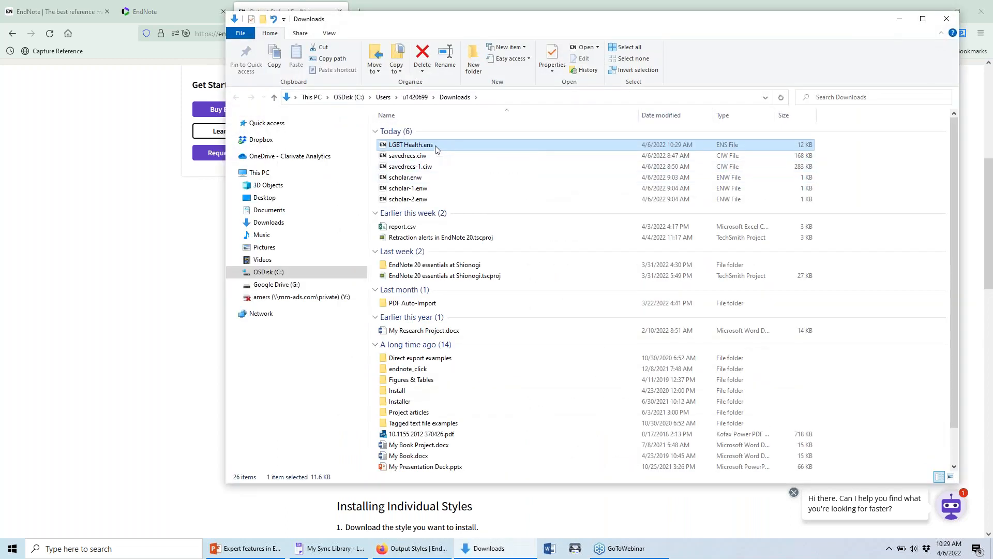
Open the LGBT Health.ens style in EndNote and save it as 'LGBT Health'.
double_click(435, 147)
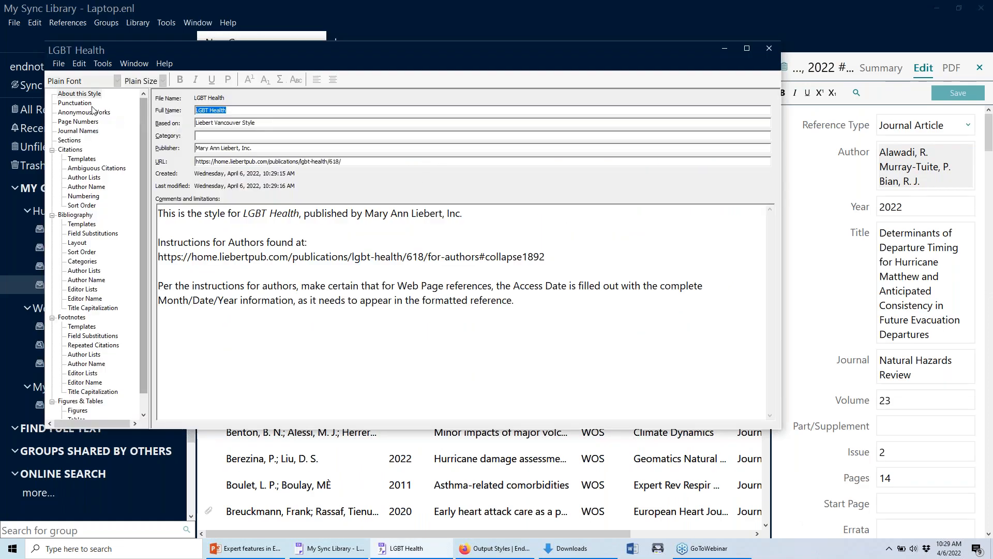
click(59, 63)
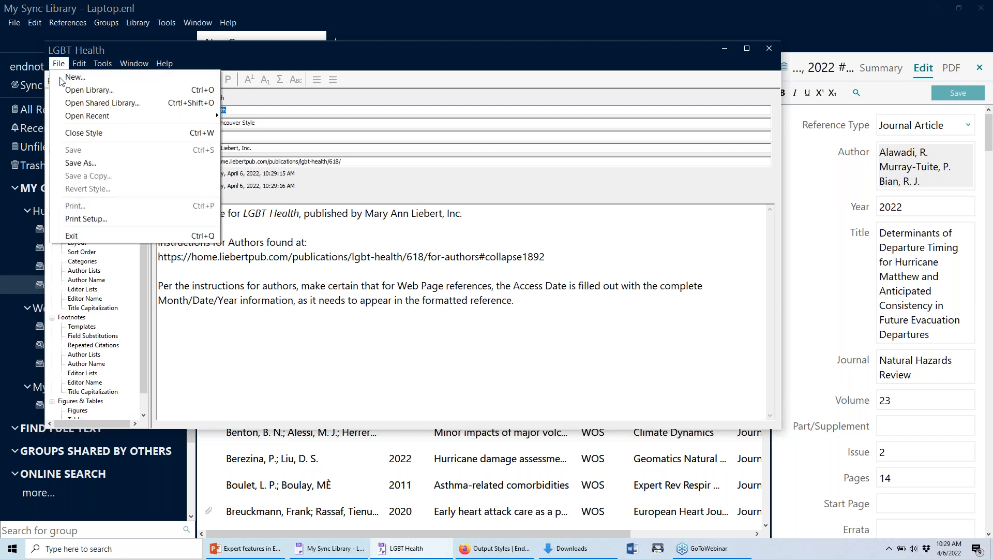
click(77, 163)
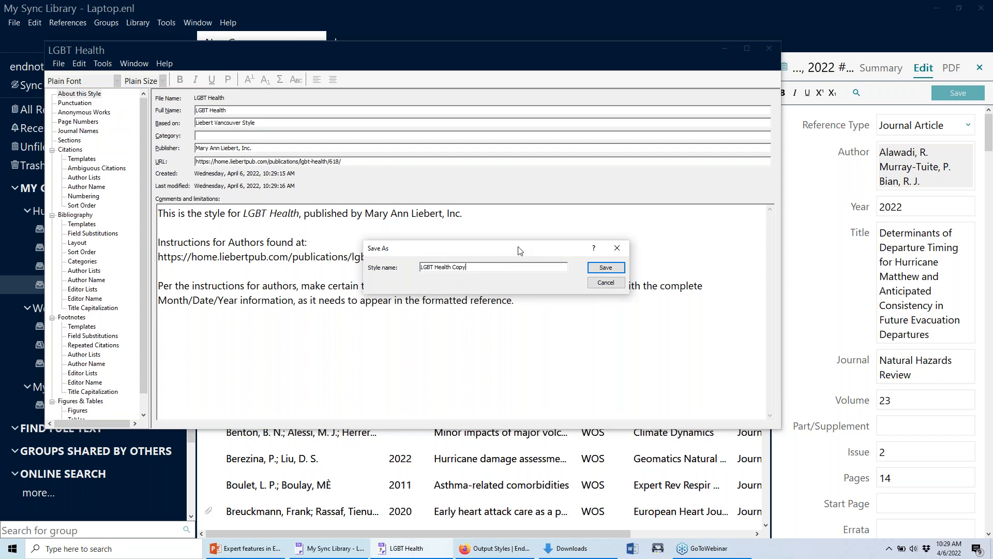
key(BackSpace)
key(BackSpace)
key(BackSpace)
click(605, 267)
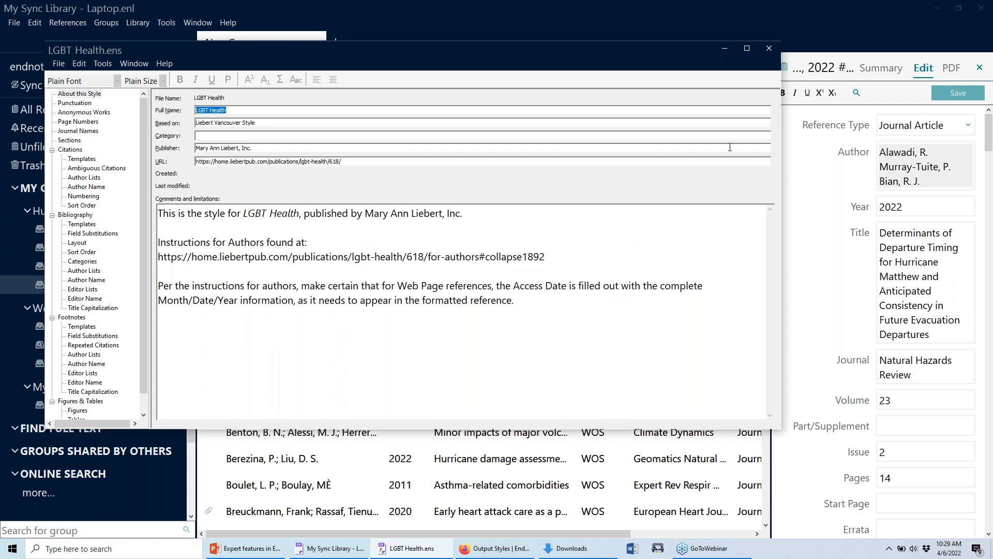
click(769, 48)
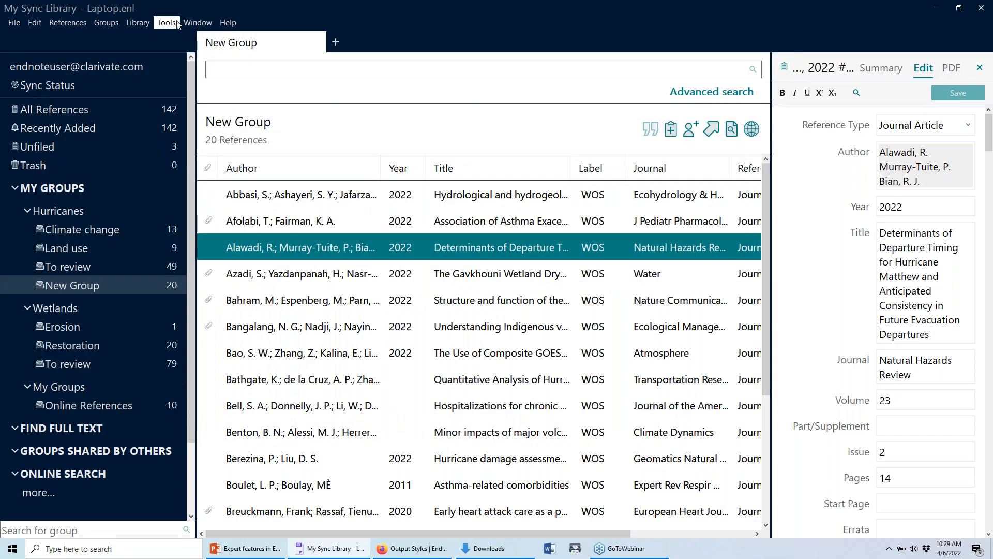
Mark LGBT Health as a favourite in the Output Styles manager.
click(177, 23)
mouse_move(178, 54)
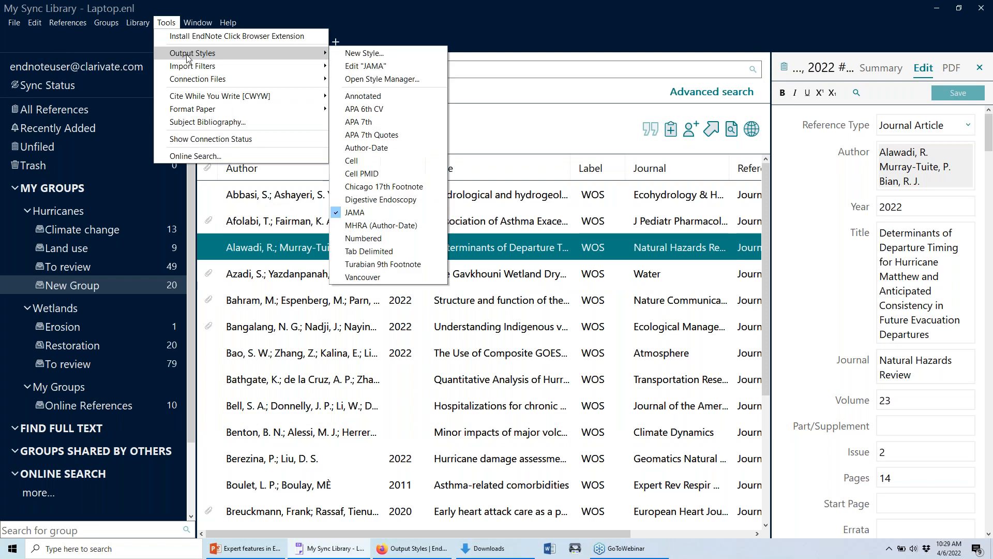
click(382, 79)
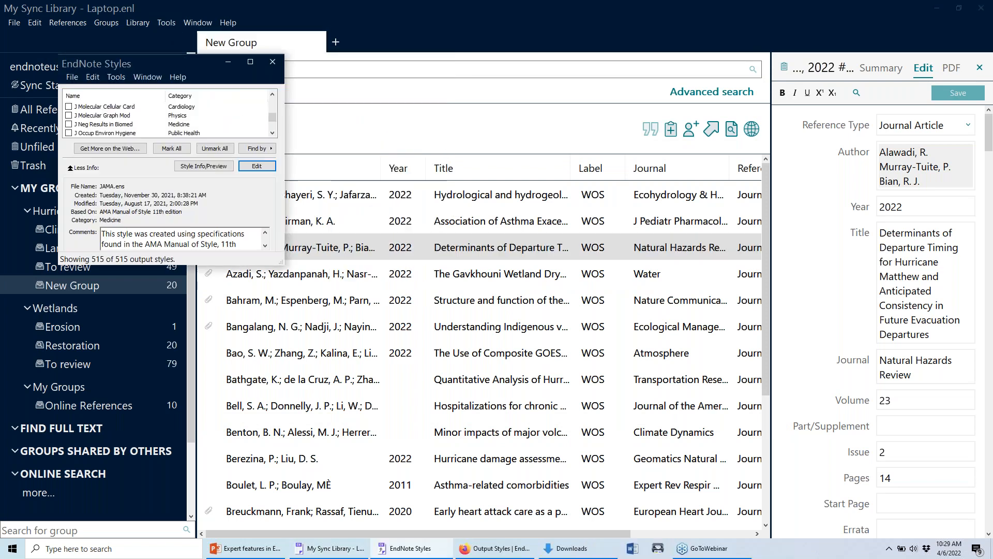
text(lg)
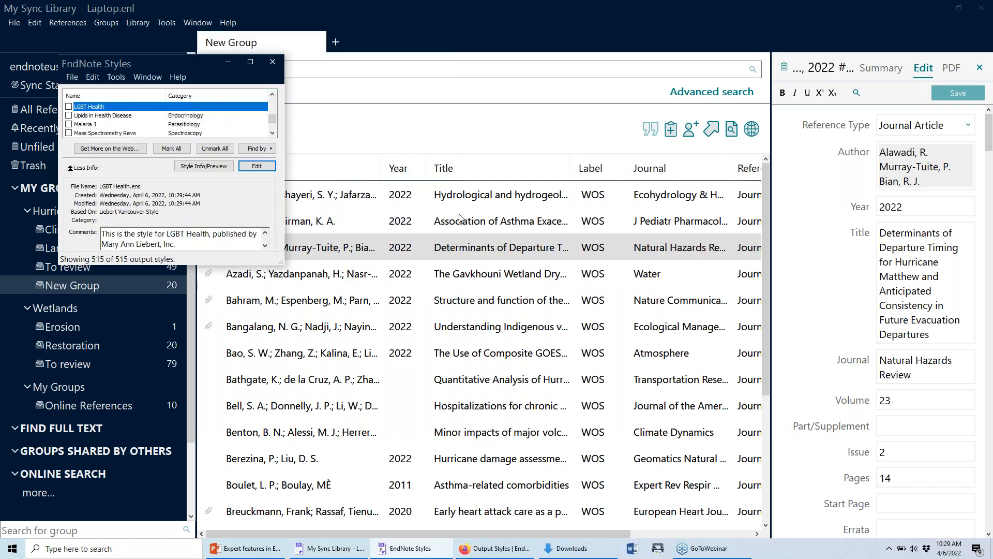
drag(282, 262, 377, 333)
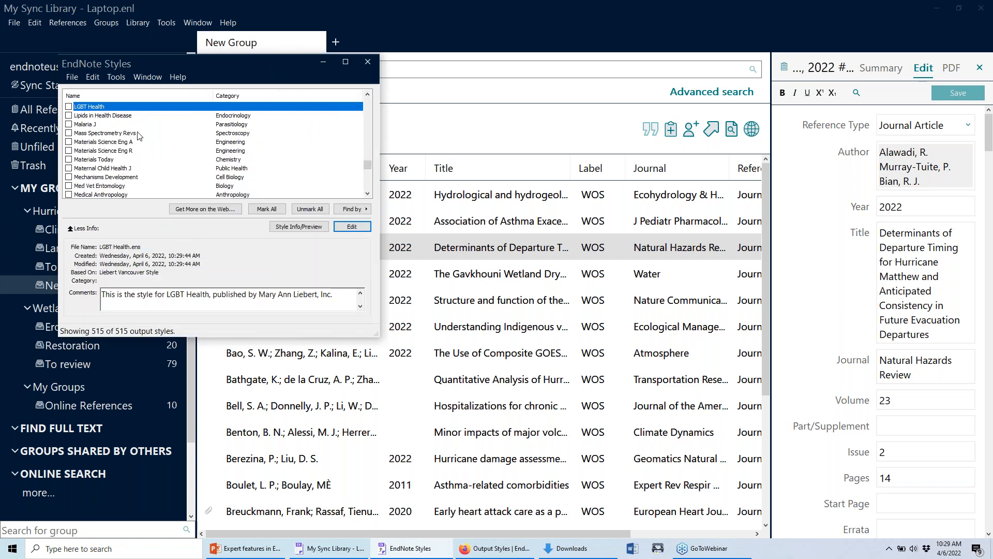
click(69, 106)
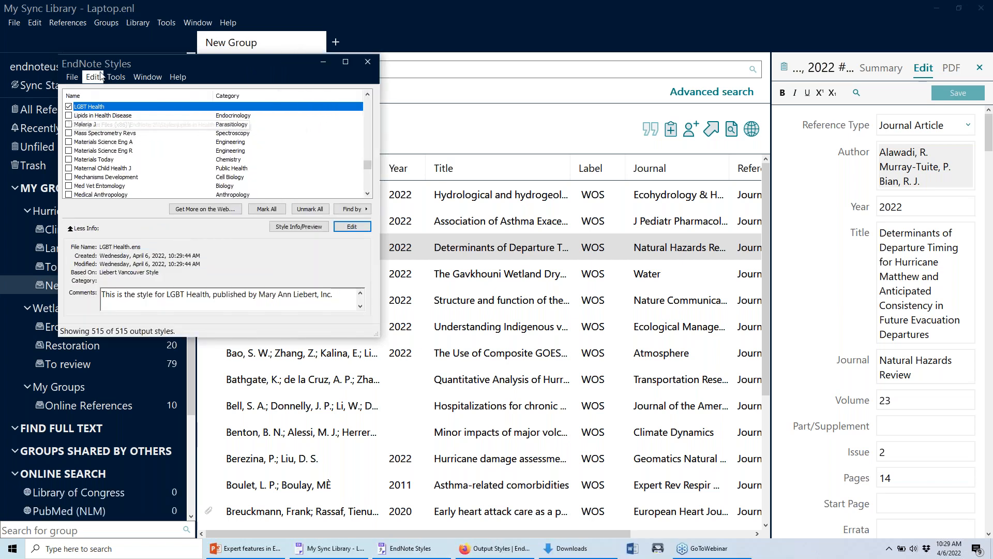
click(366, 62)
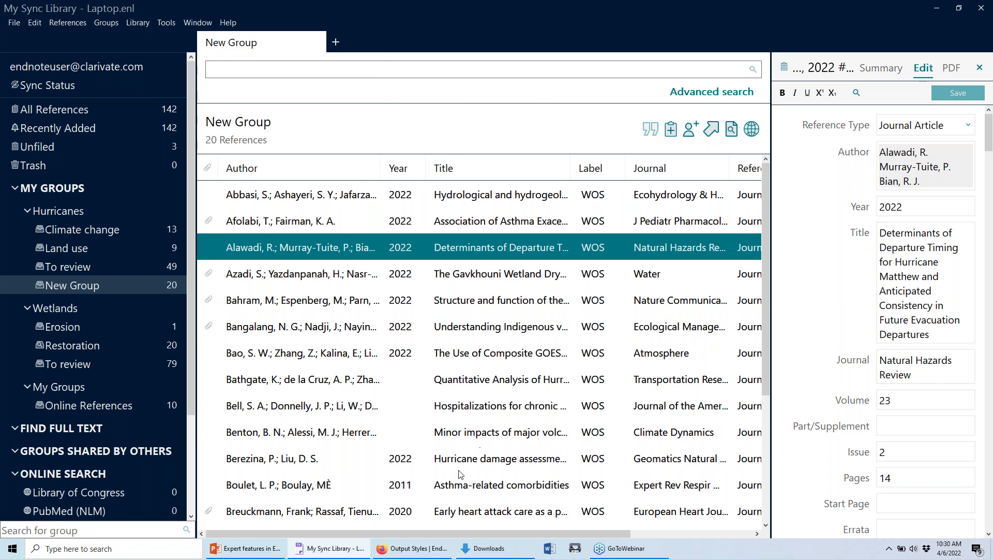
click(217, 549)
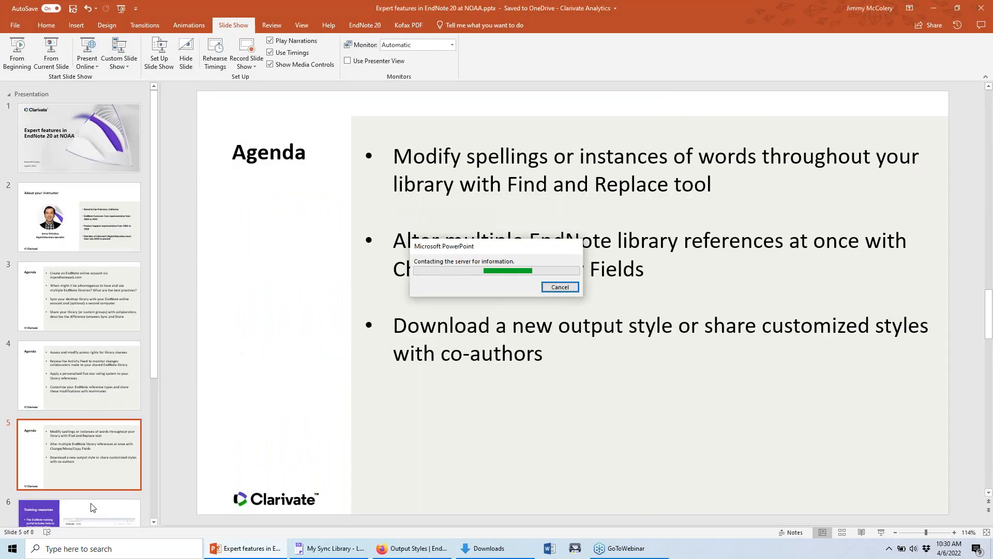
Start the slide show from slide 6, Training resources.
click(120, 516)
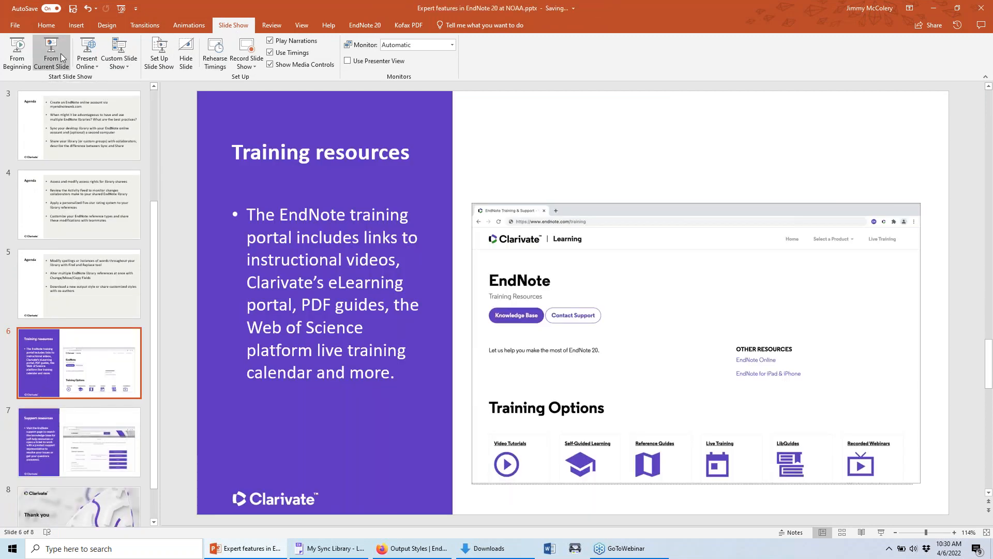
click(58, 53)
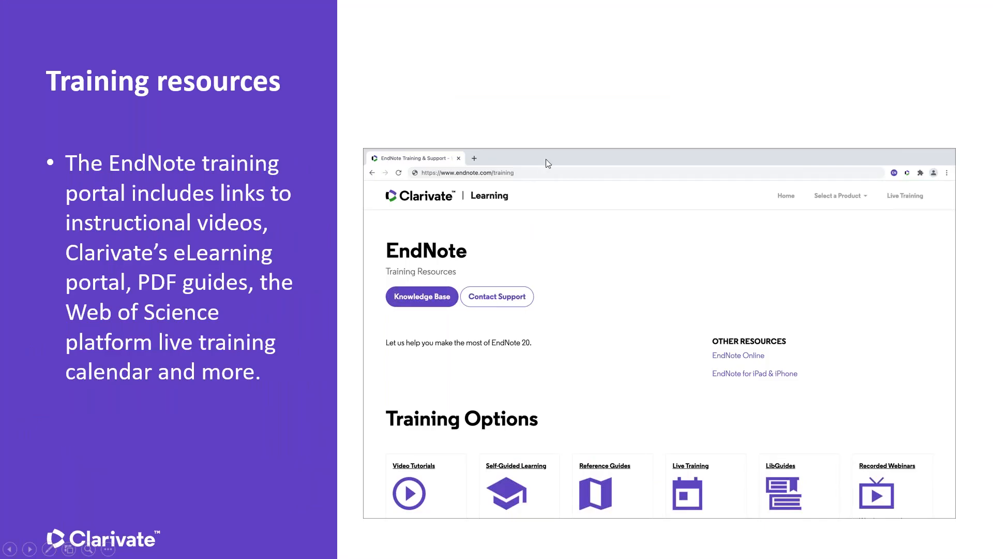
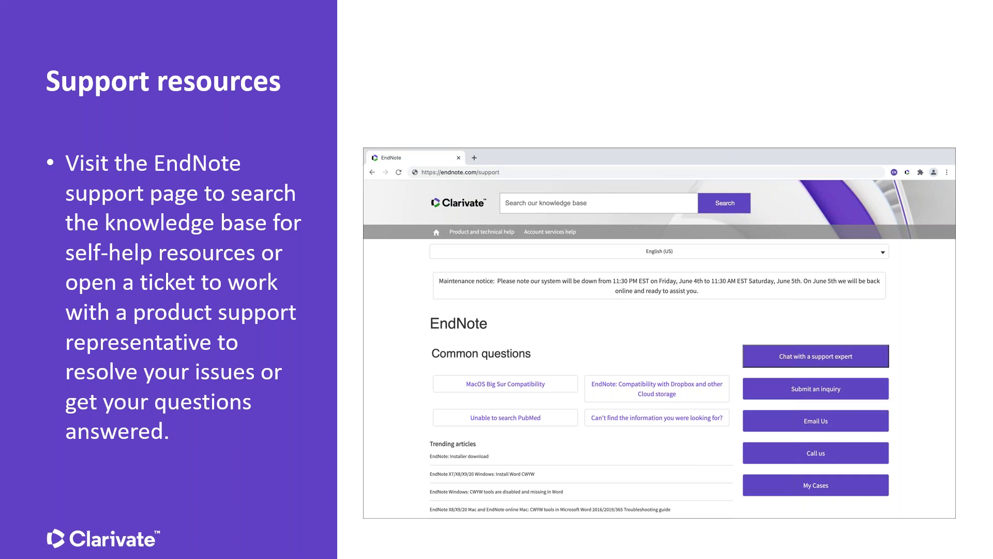
Advance the slideshow from Support resources to the closing Thank you slide.
key(Right)
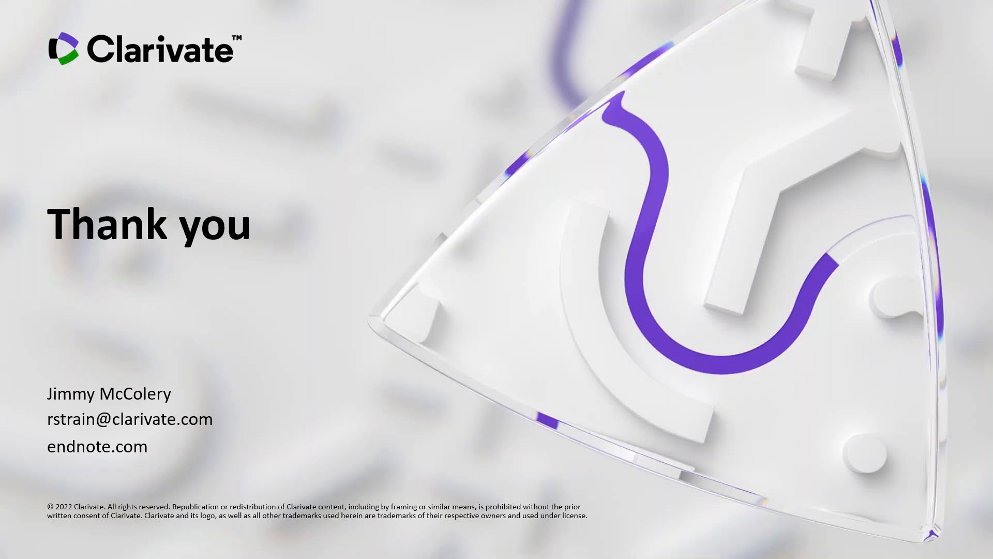